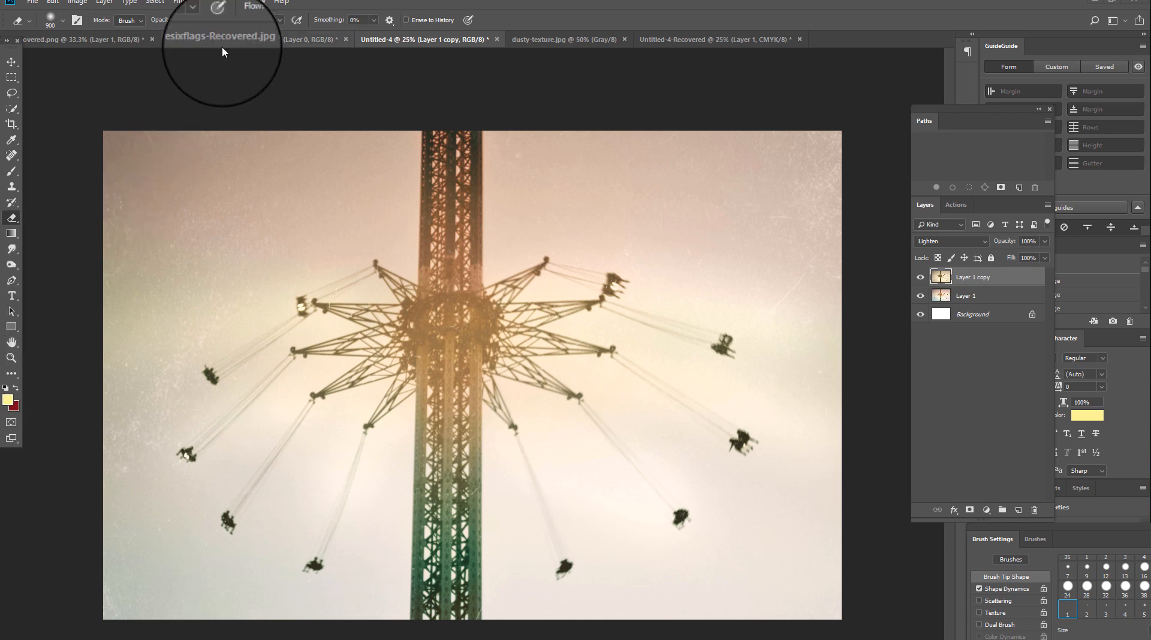
- Compare the original swing-ride photo with the finished vintage version, and view the dusty texture and website promo documents
left_click(222, 47)
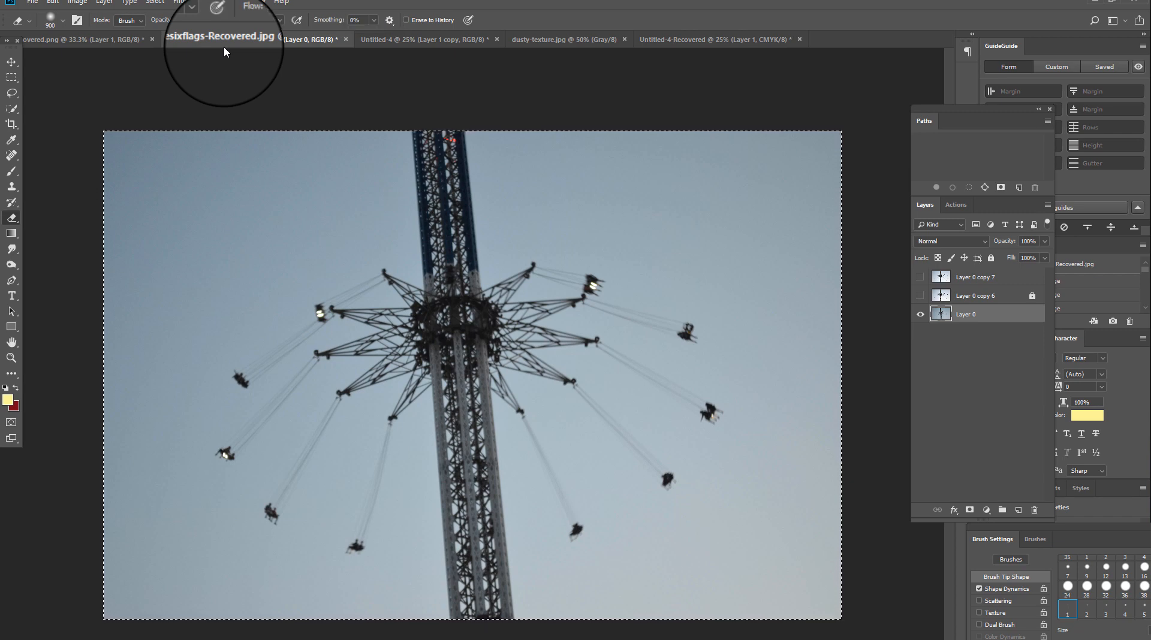
left_click(569, 40)
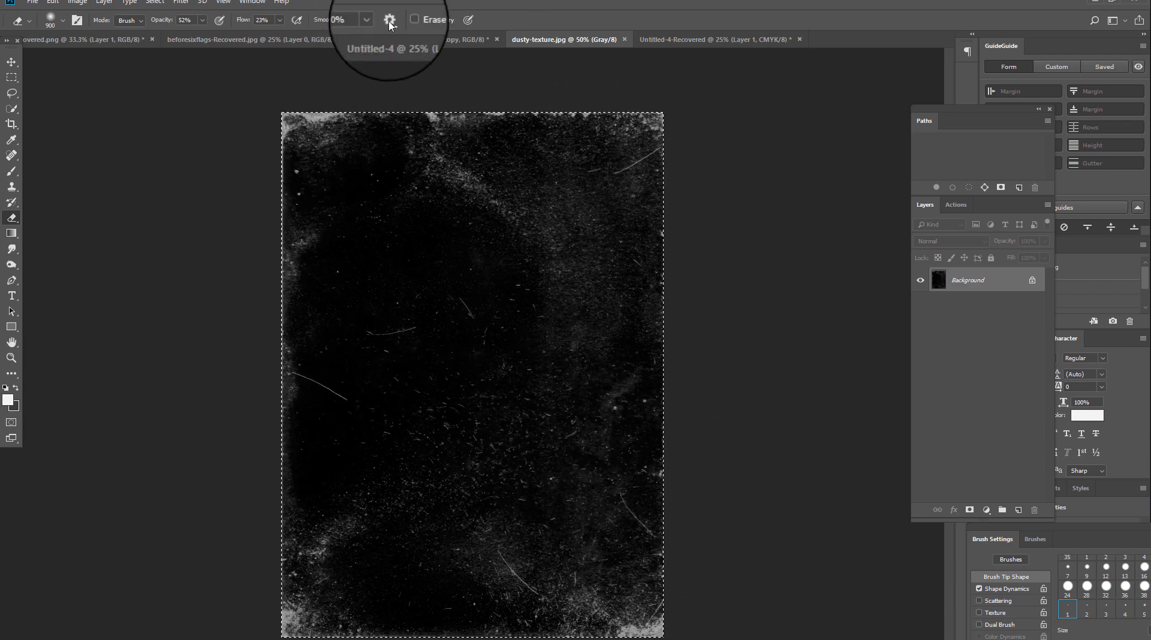
left_click(378, 40)
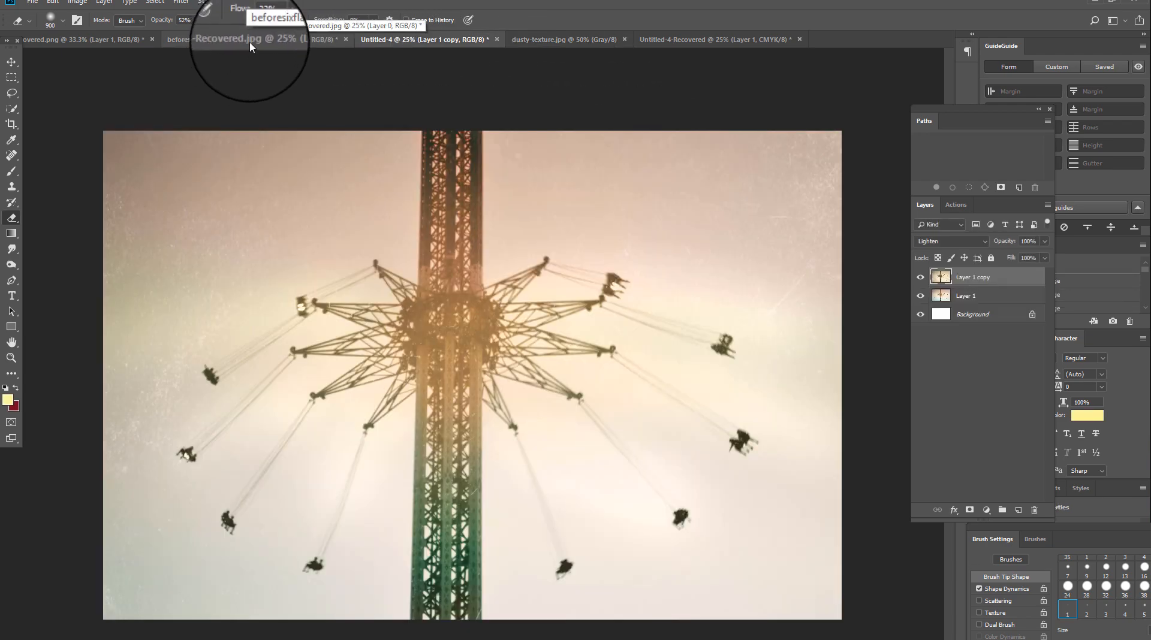
left_click(249, 41)
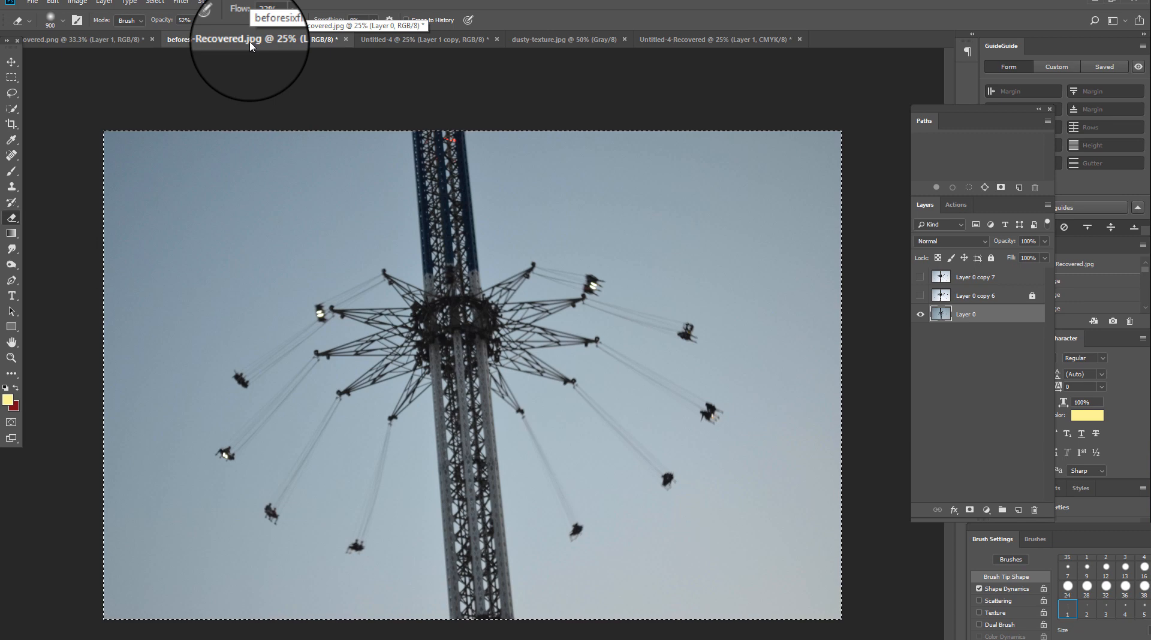
left_click(671, 39)
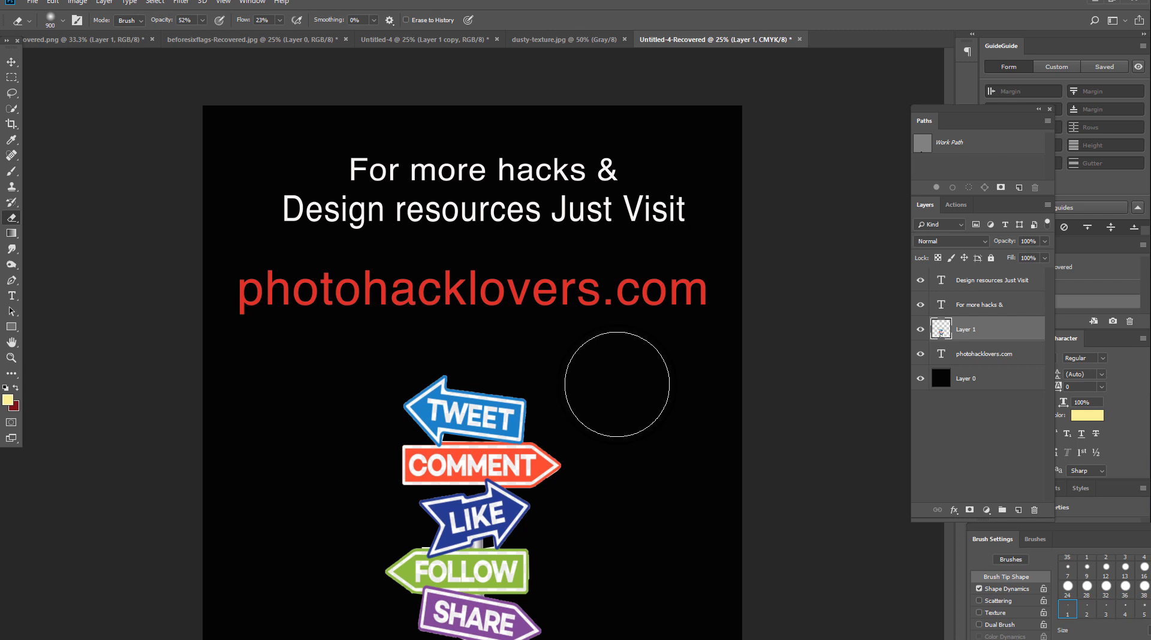
left_click(424, 41)
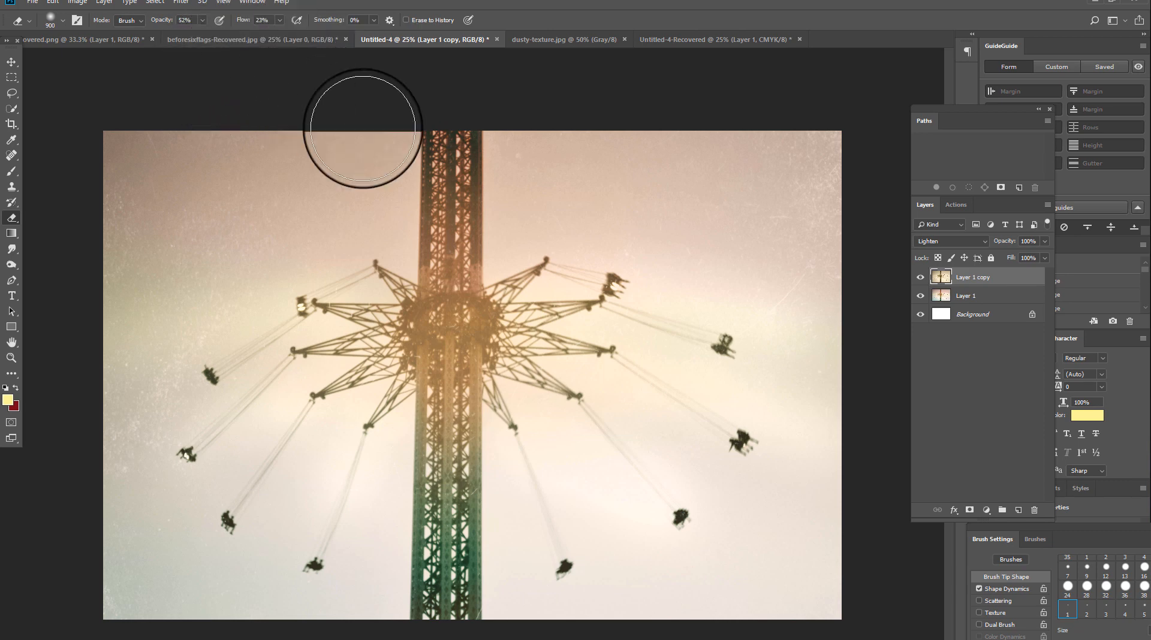
left_click(269, 40)
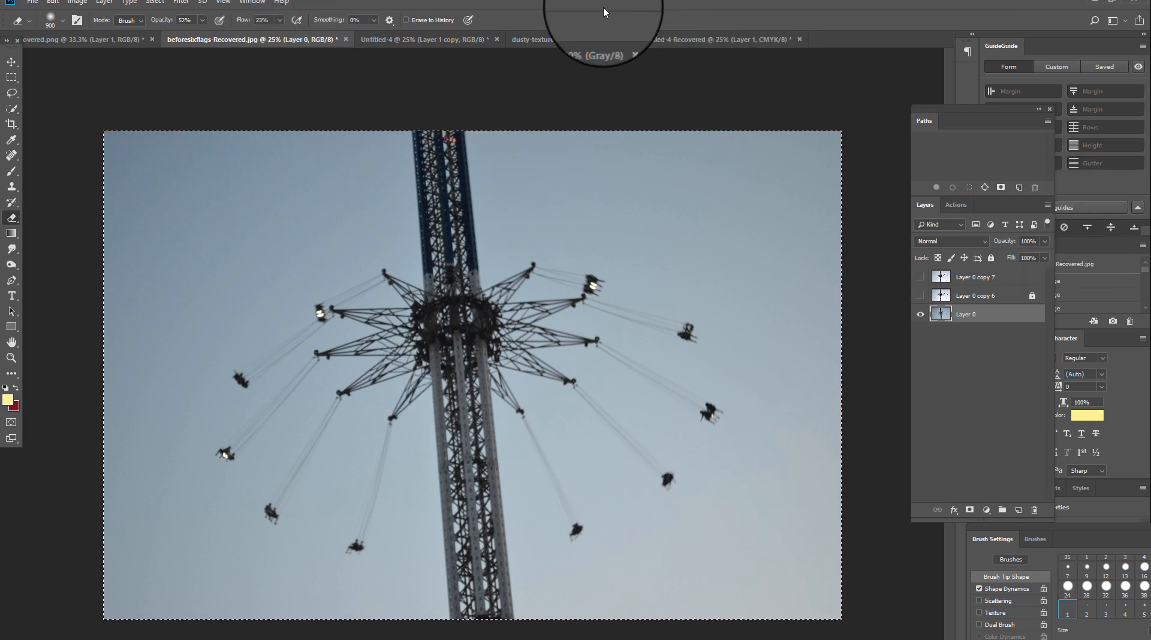
left_click(411, 39)
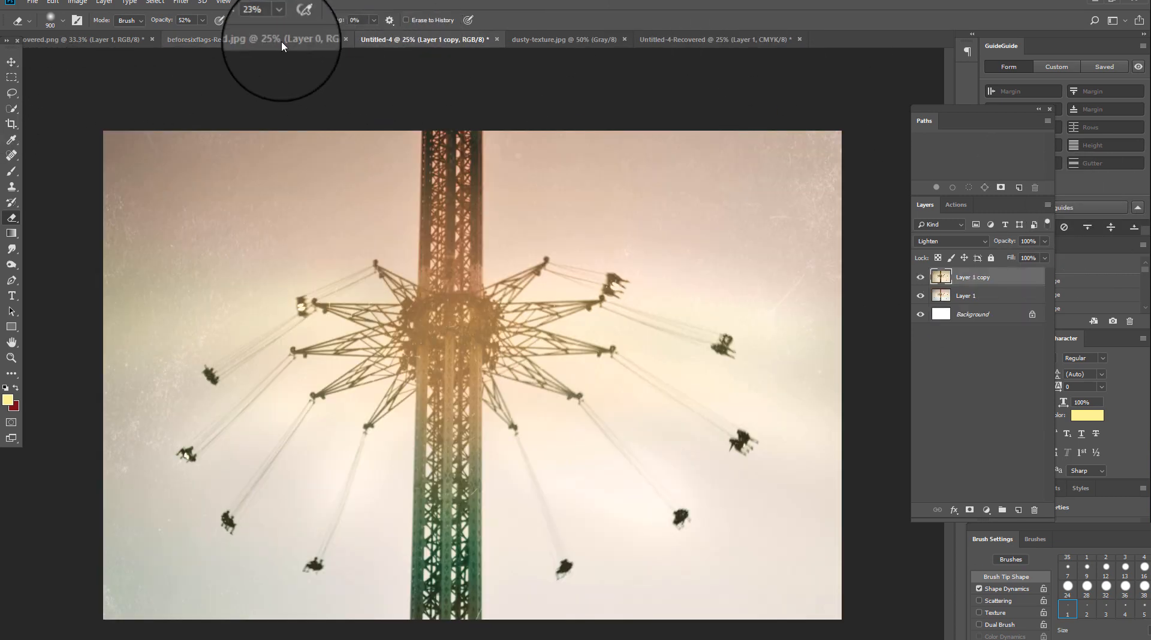
- Create a white 4928 x 3264 px RGB document at 300 ppi and paste the original swing-ride photo into it
left_click(278, 39)
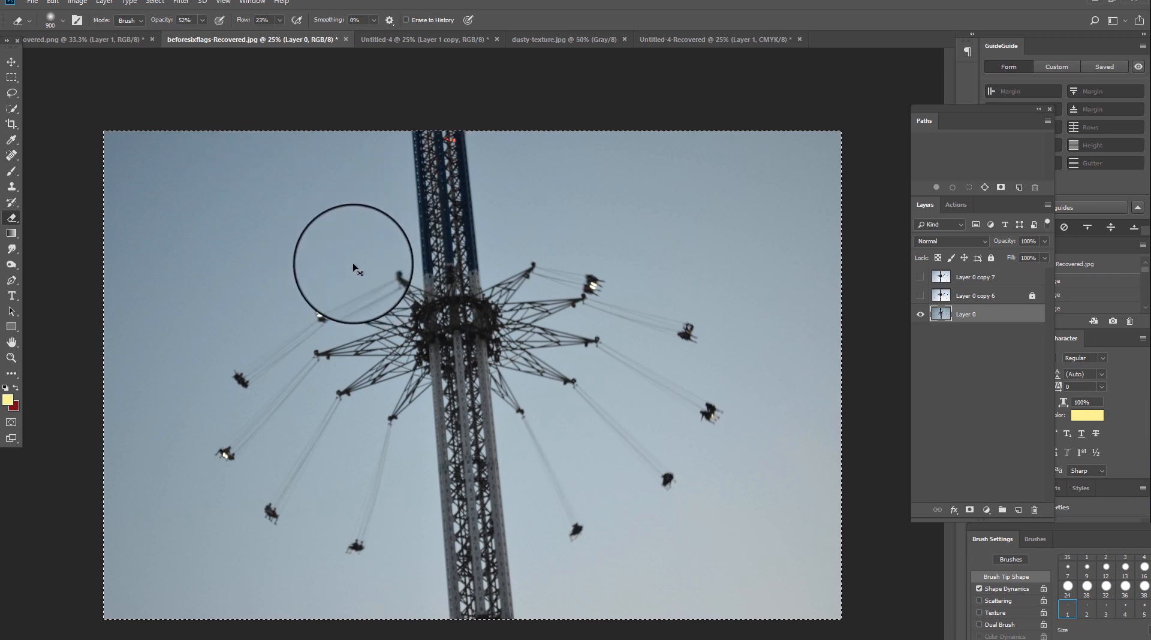
left_click(32, 2)
left_click(38, 18)
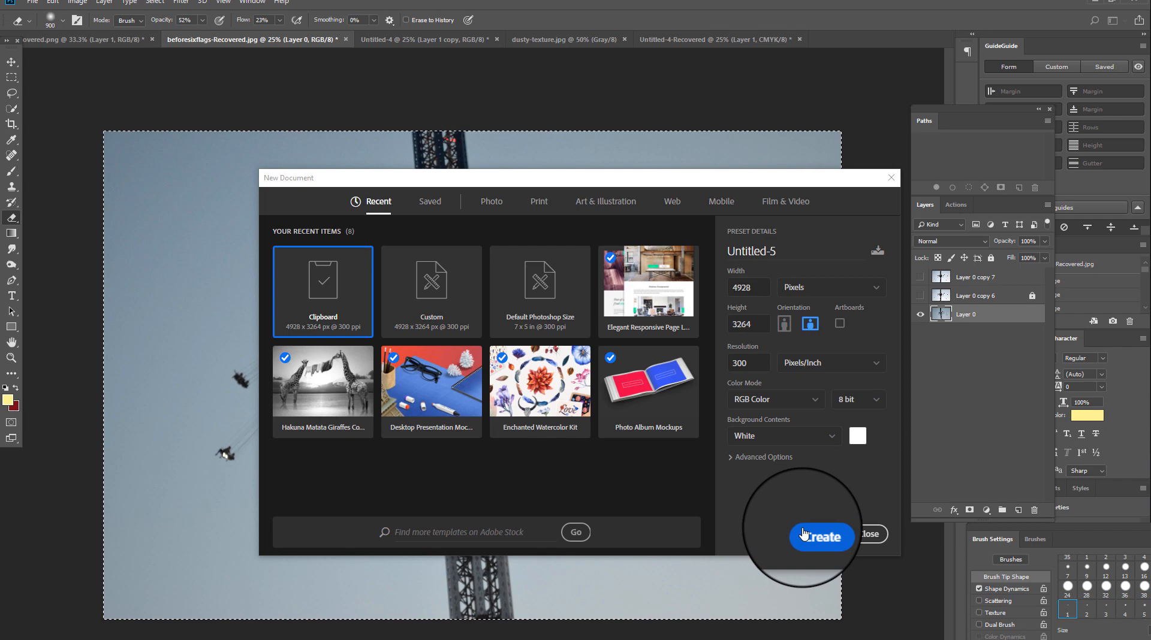
left_click(805, 533)
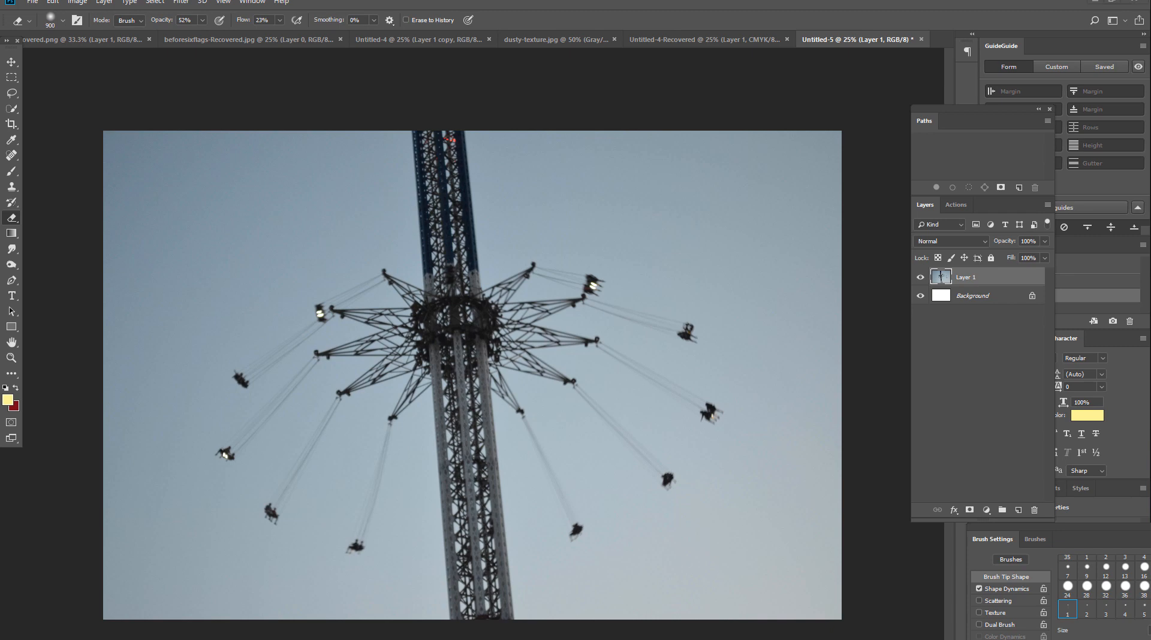
- Start a Perspective Warp on the photo layer and fit a four-corner layout plane around the leaning tower from top to bottom
left_click(53, 2)
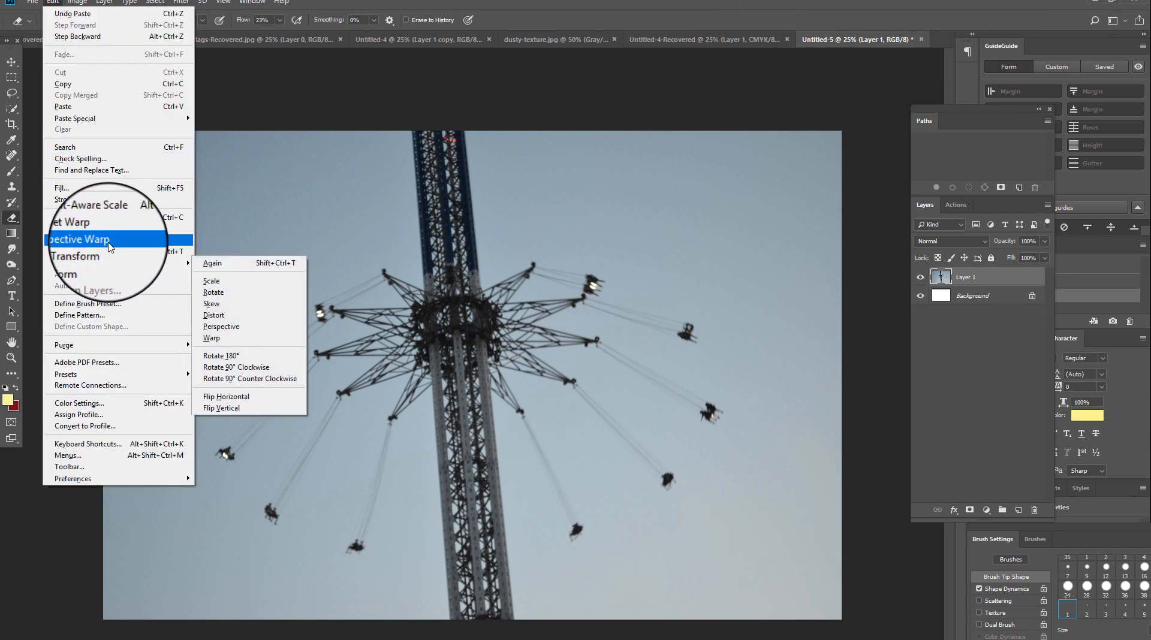
left_click(109, 246)
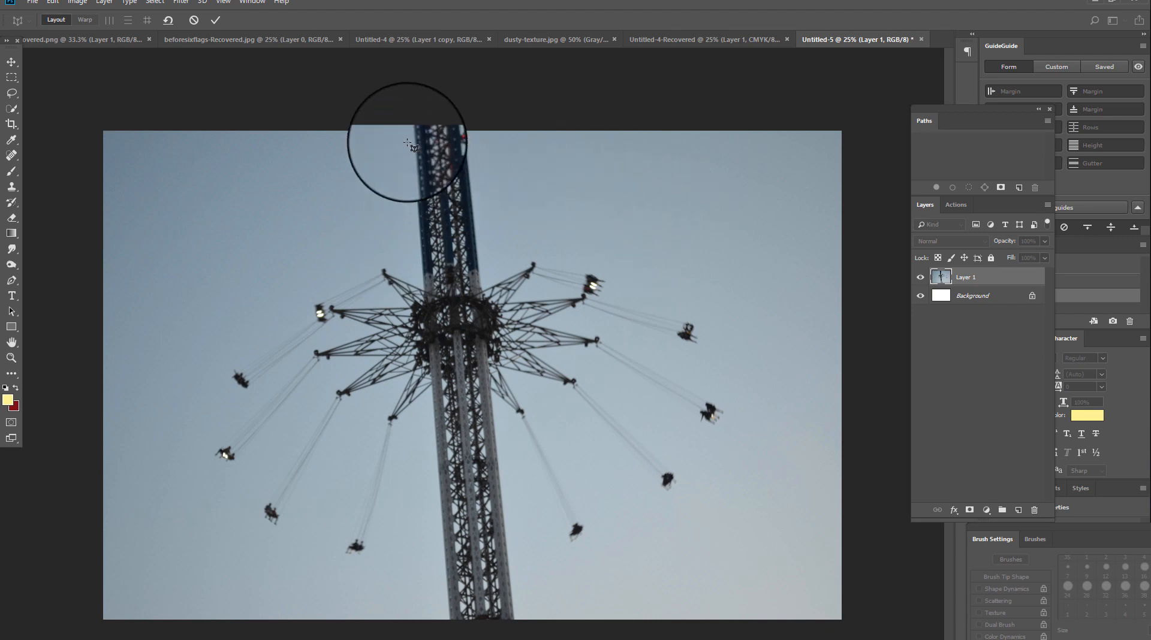
left_click_drag(412, 130, 558, 228)
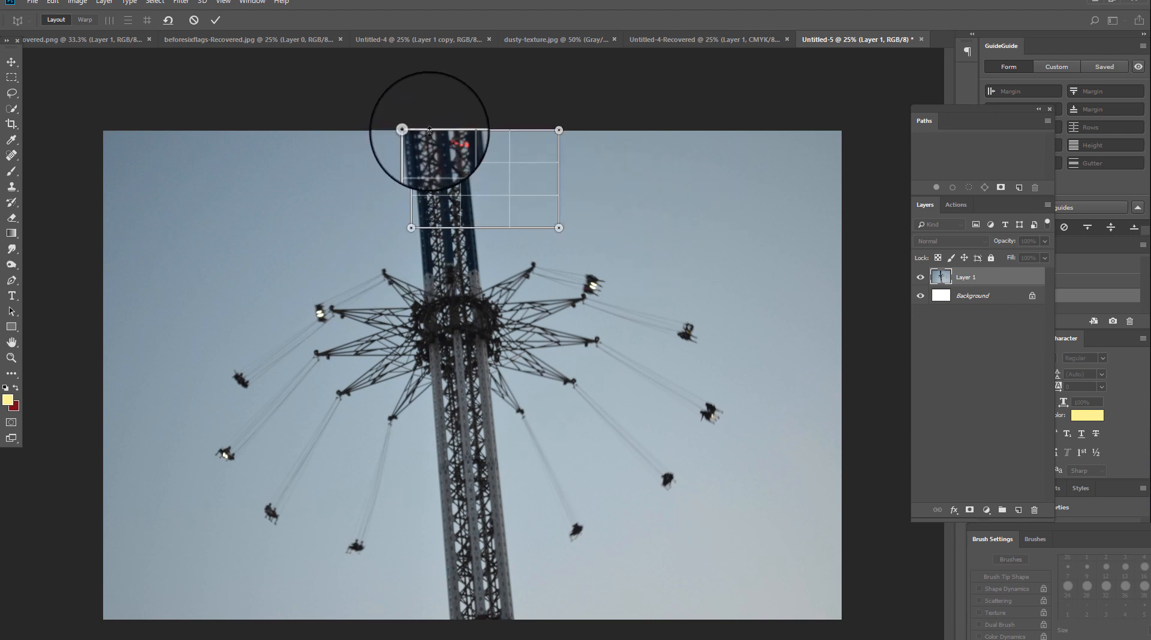
left_click_drag(559, 130, 463, 129)
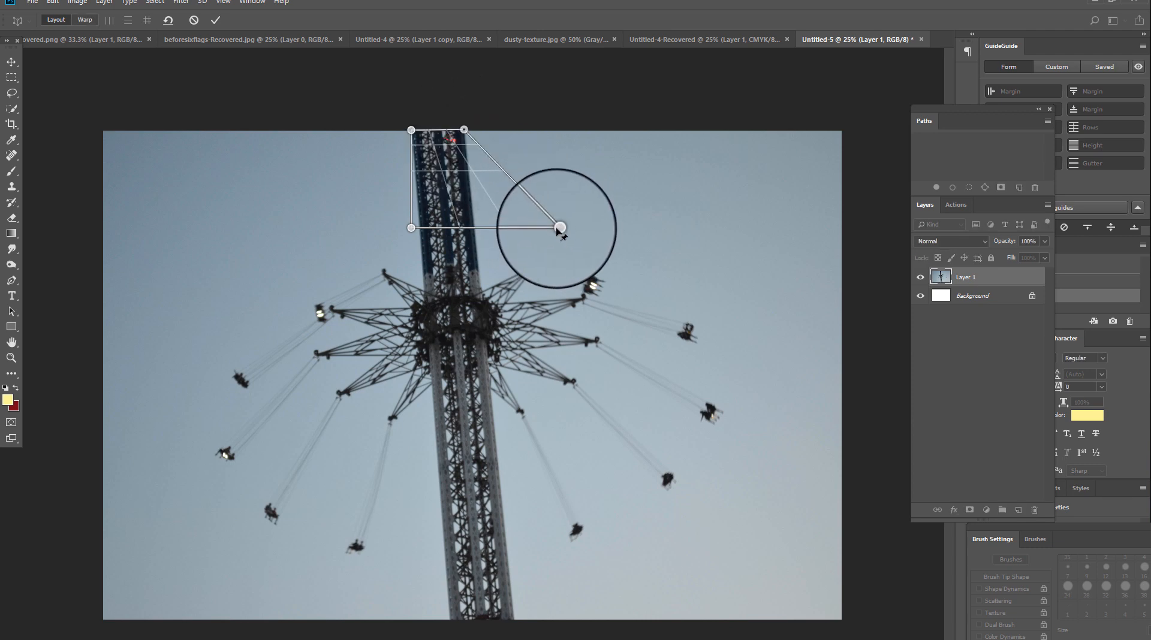
left_click_drag(560, 227, 515, 622)
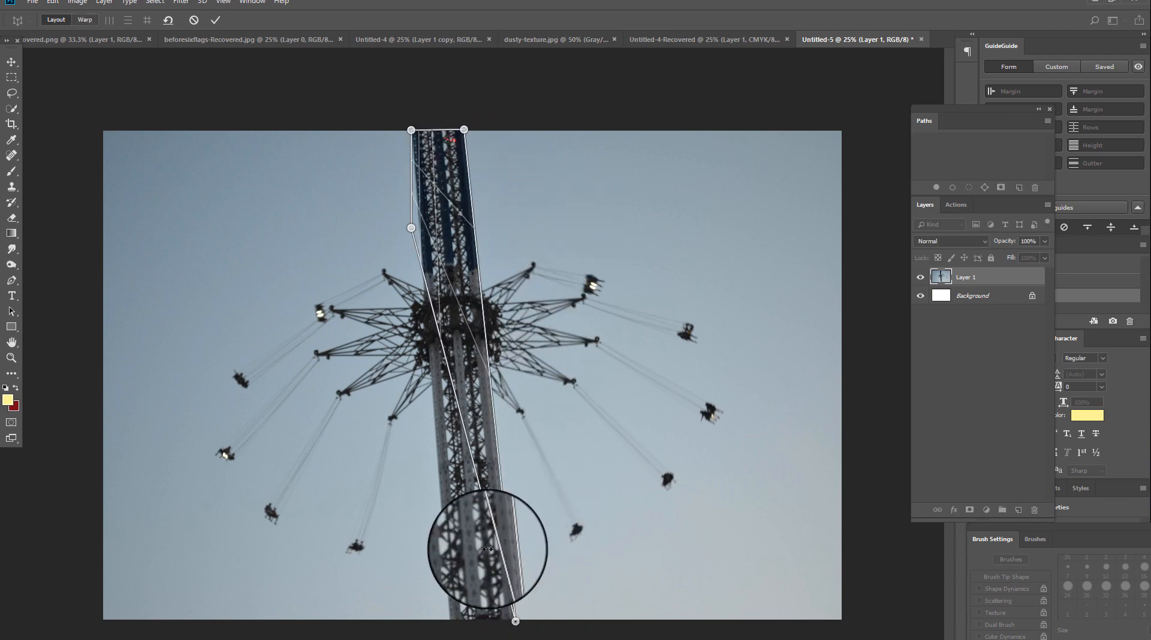
left_click_drag(412, 229, 449, 627)
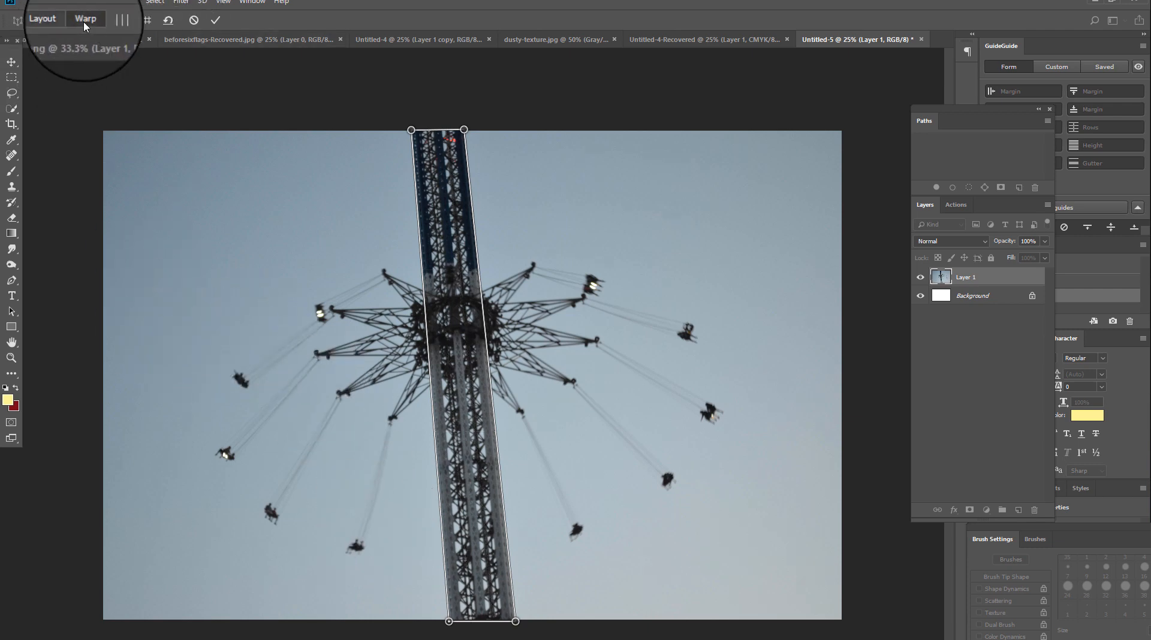
- Warp the plane by shifting its upper corners and lower-left corner sideways until the leaning tower stands upright
left_click(85, 23)
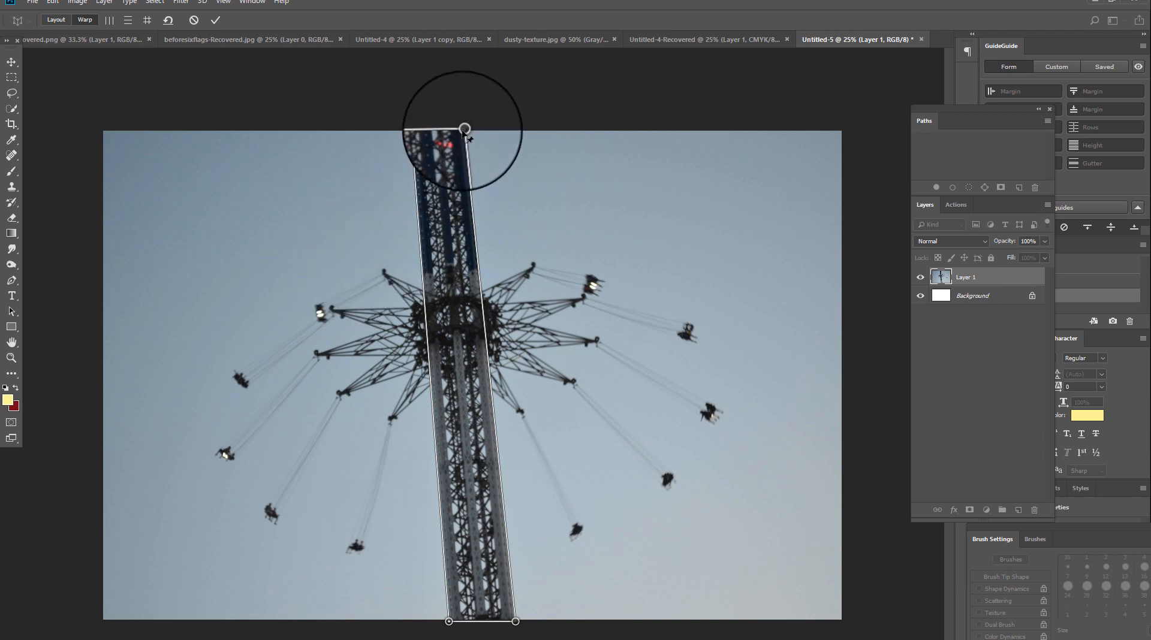
left_click_drag(465, 129, 479, 124)
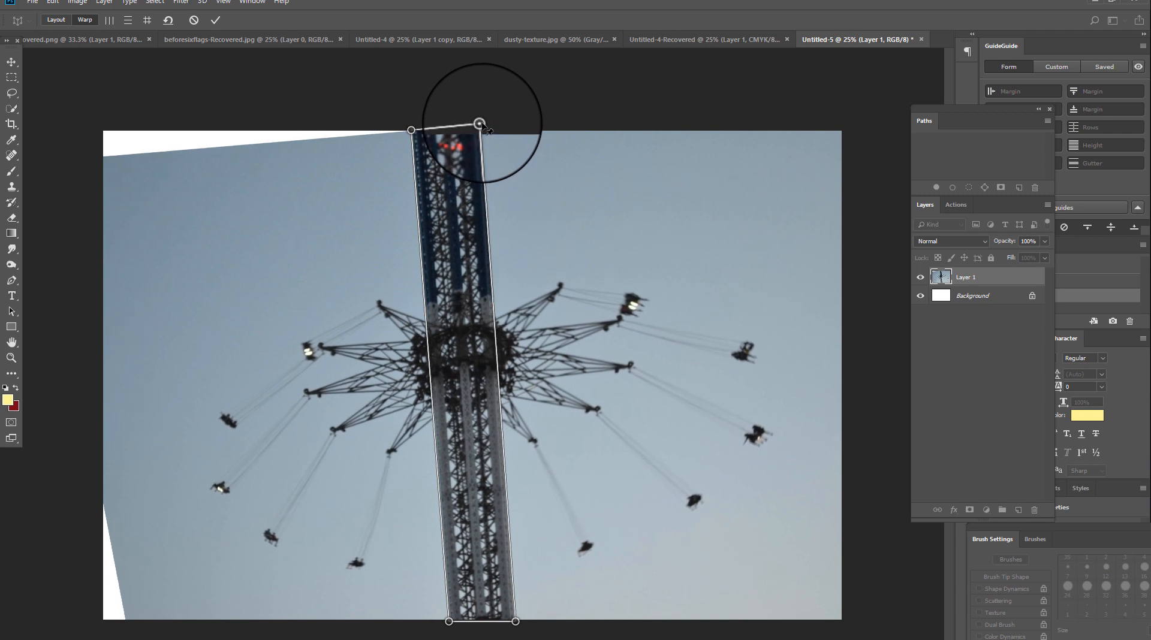
left_click_drag(406, 127, 487, 112)
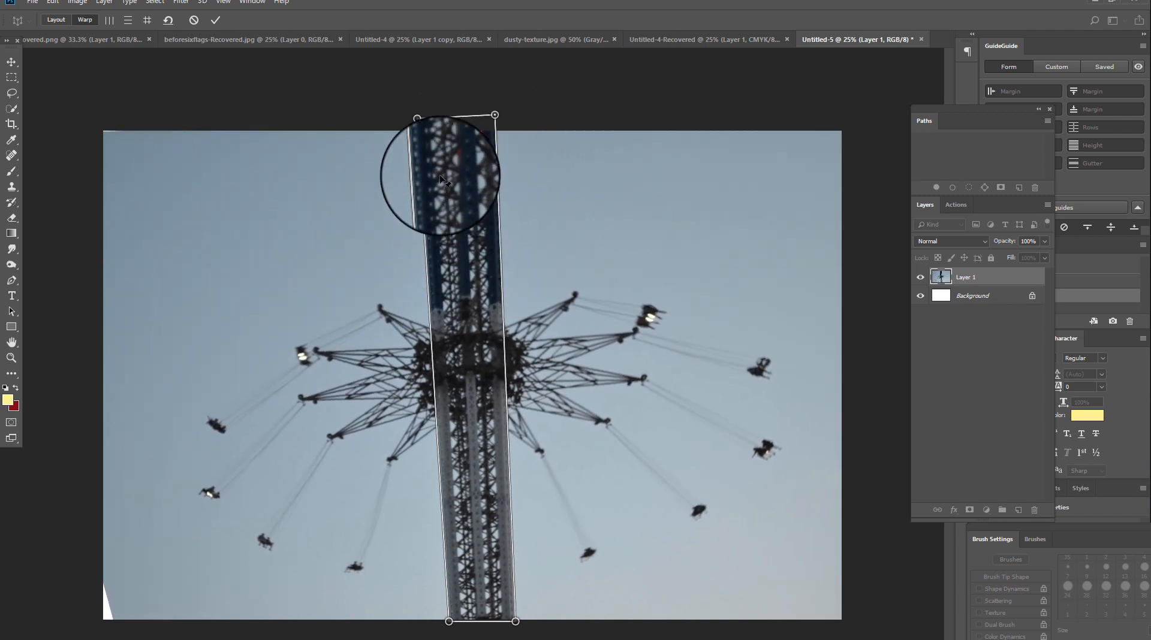
left_click_drag(417, 120, 445, 121)
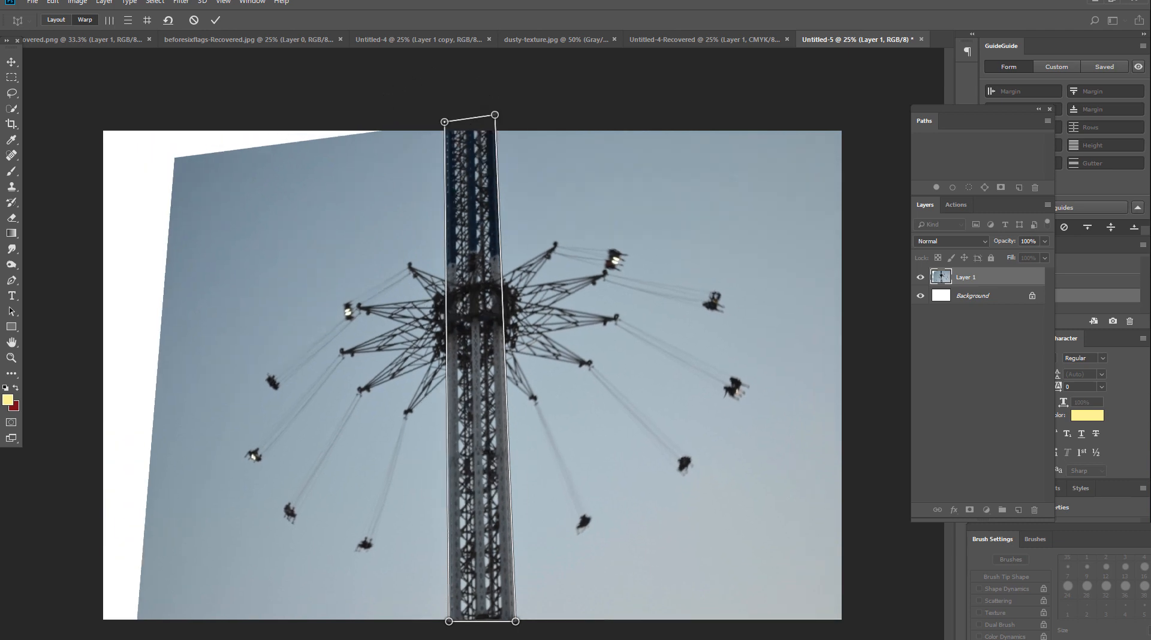
left_click_drag(449, 622, 472, 628)
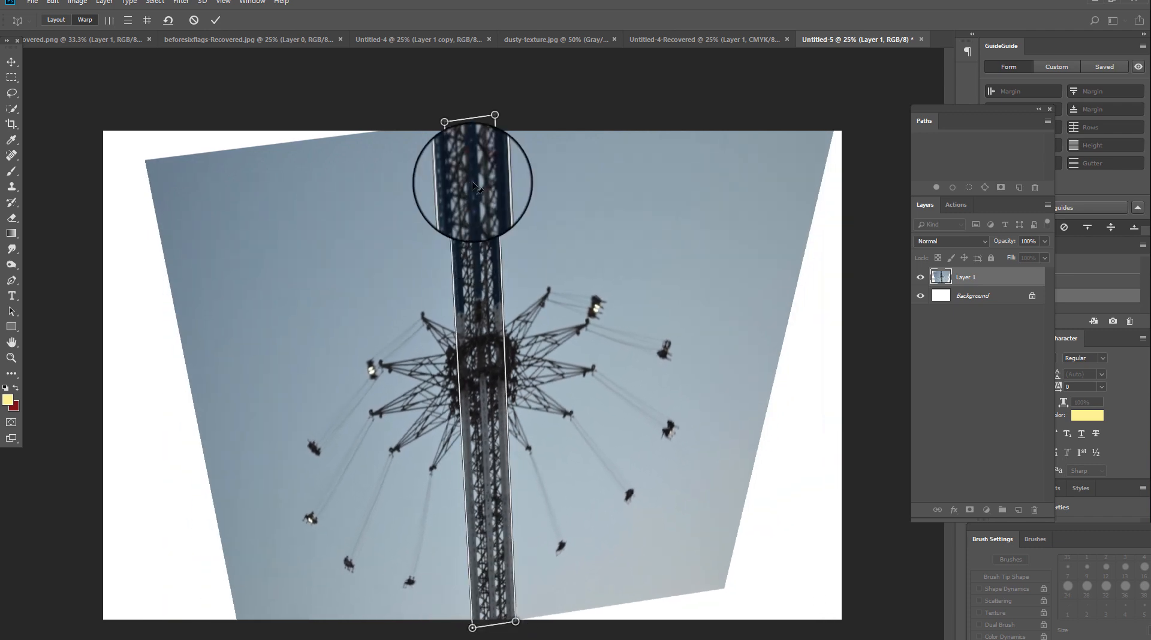
left_click_drag(498, 115, 524, 118)
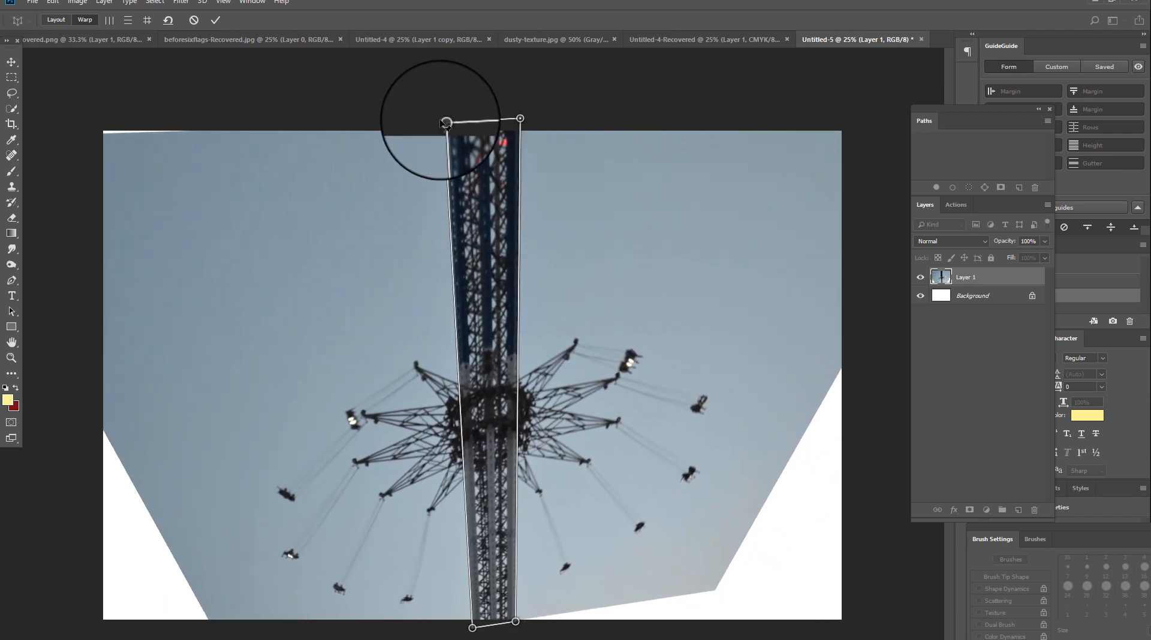
left_click_drag(452, 120, 479, 127)
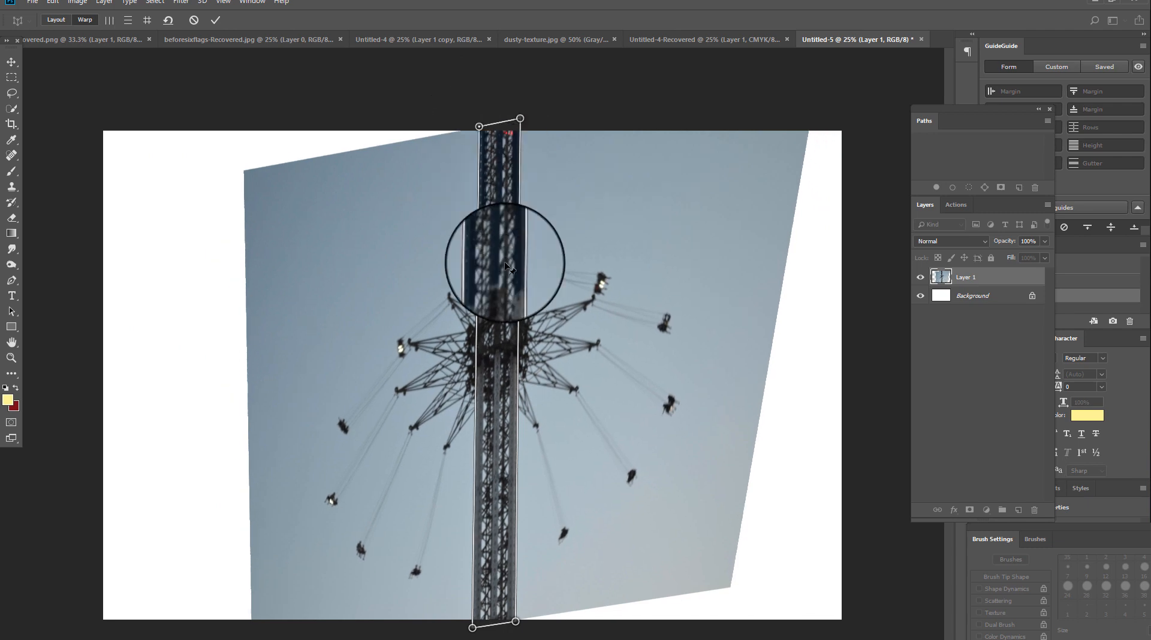
- Fine-tune the warp corners to widen the tower and reduce the empty canvas around the photo, and commit the Perspective Warp
left_click_drag(515, 619, 520, 631)
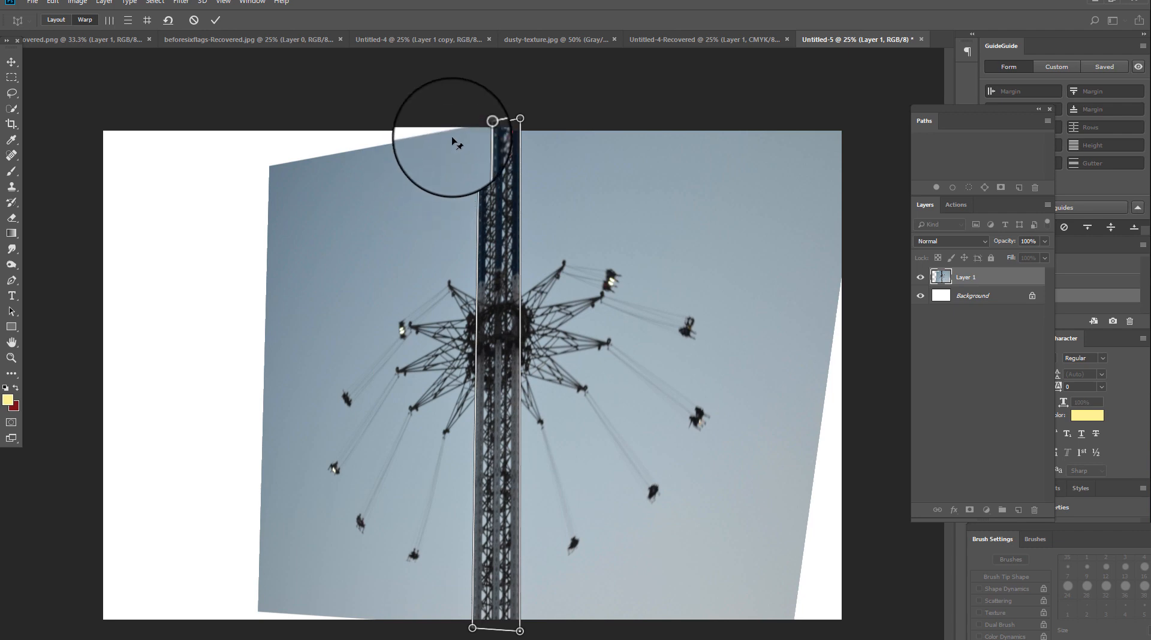
left_click_drag(479, 126, 478, 121)
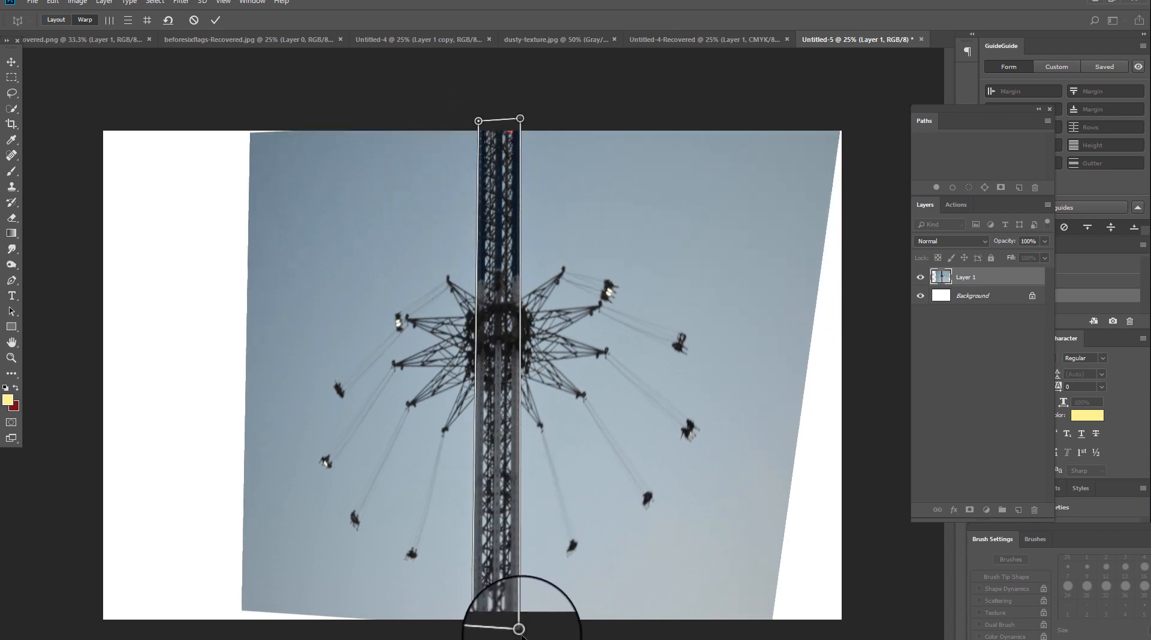
left_click_drag(515, 634, 467, 632)
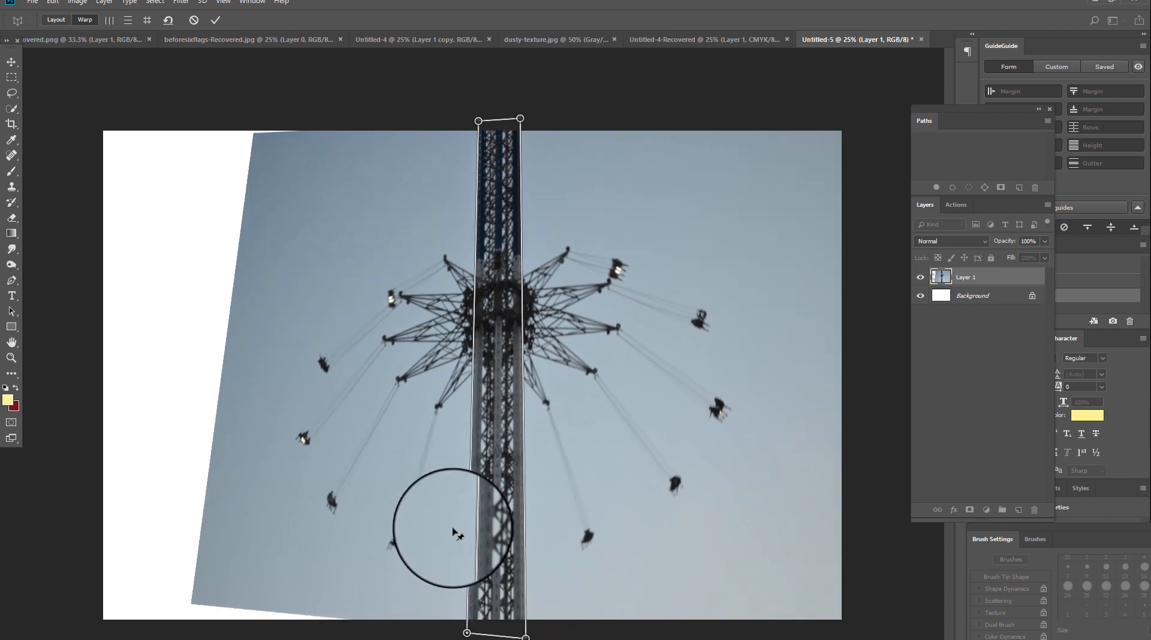
left_click_drag(478, 121, 470, 125)
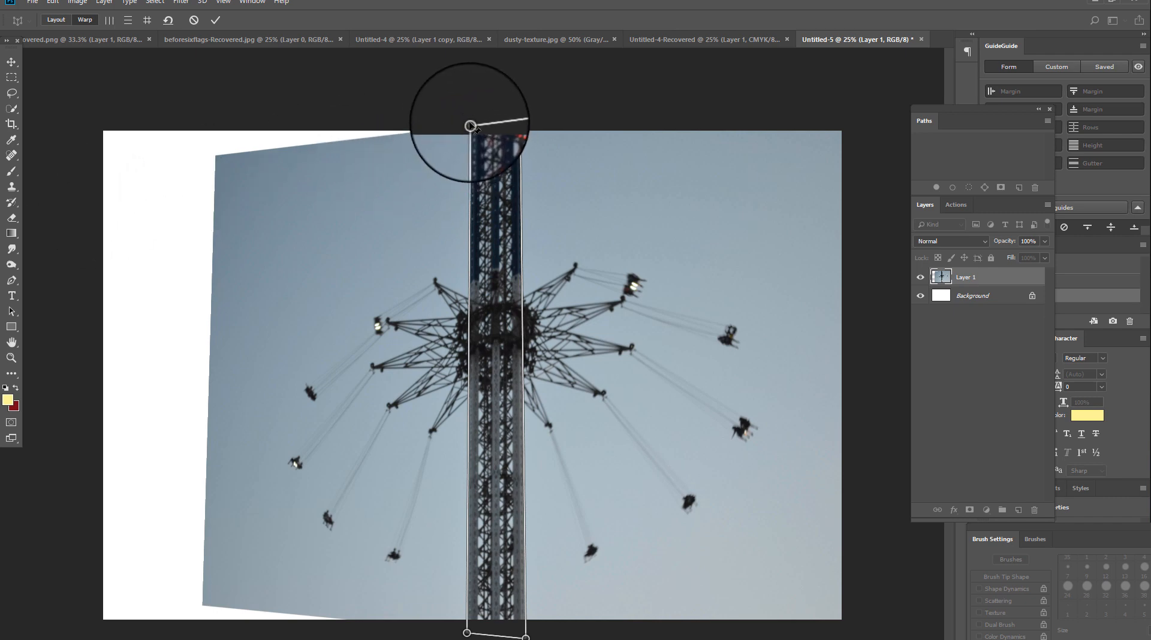
left_click_drag(468, 121, 467, 118)
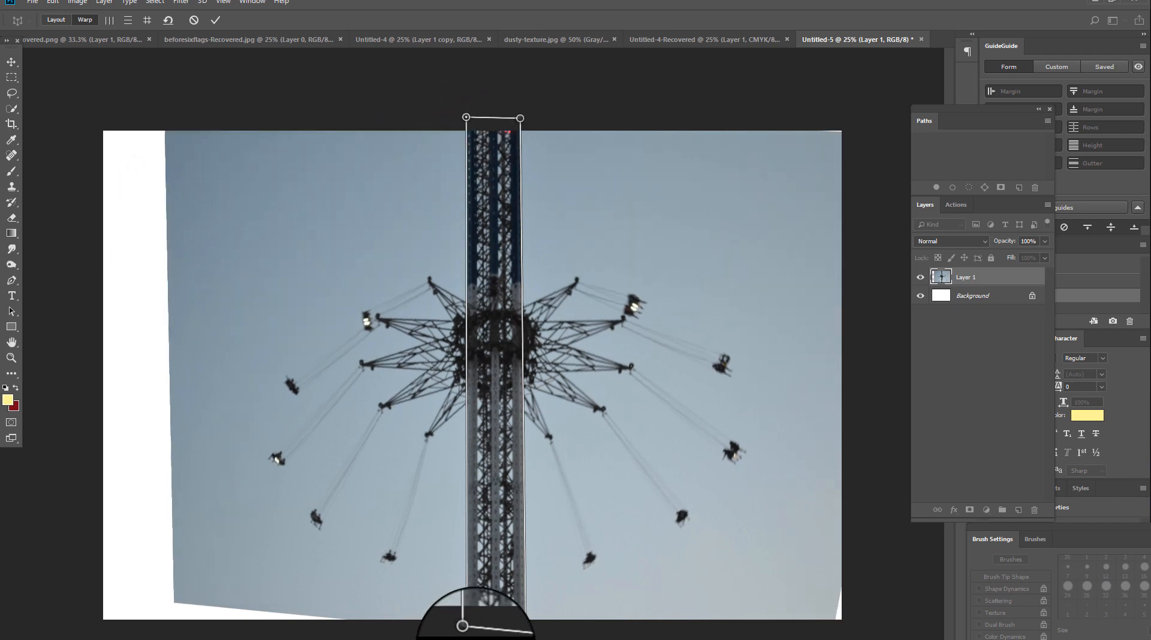
left_click_drag(468, 631, 461, 638)
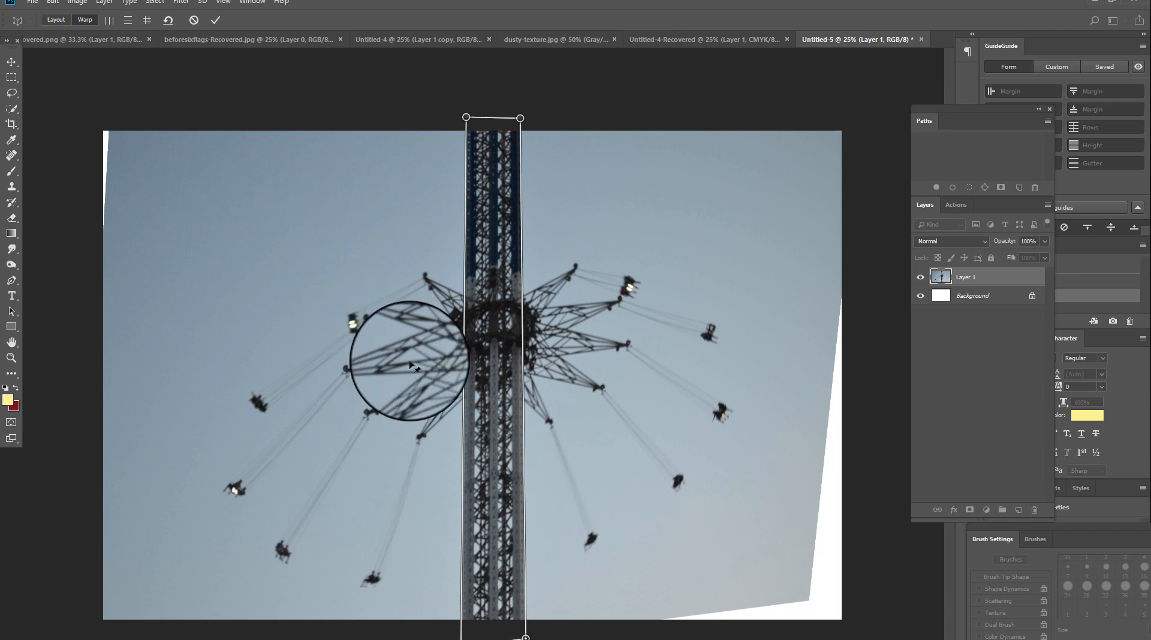
left_click_drag(524, 635, 526, 639)
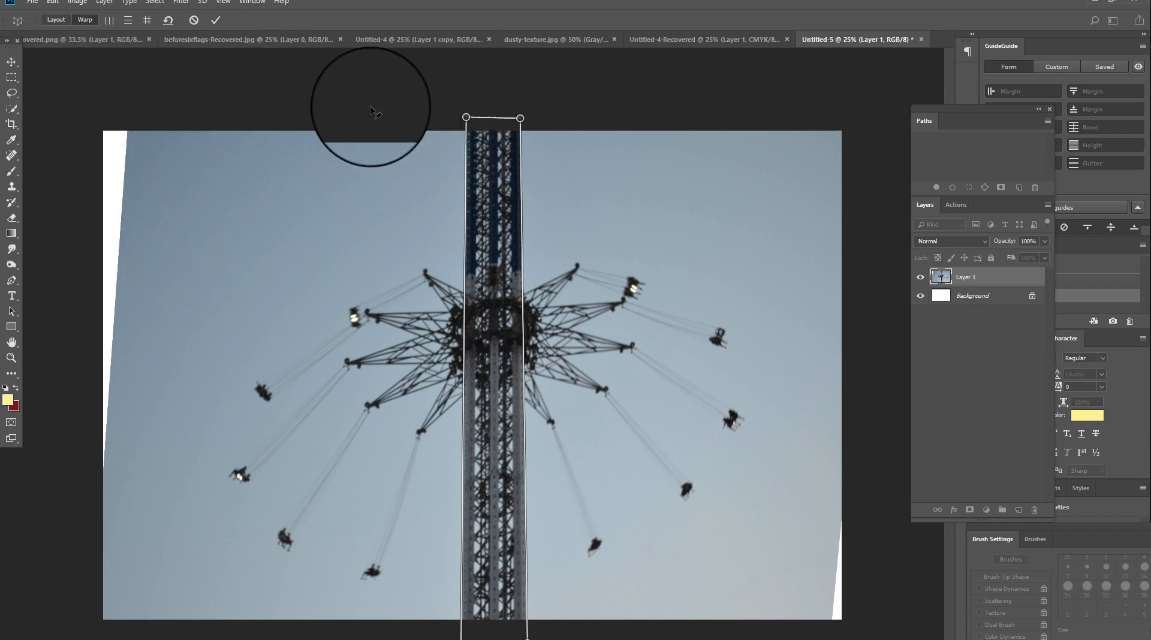
left_click(212, 26)
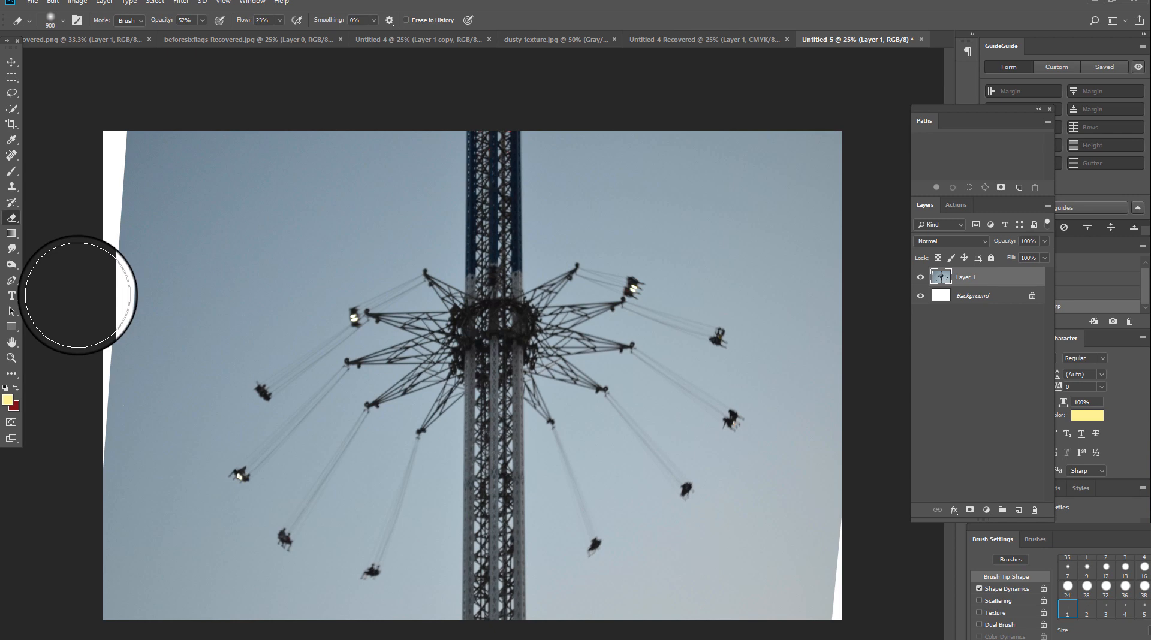
- Free-transform the photo to about 108% width and 106% height, stretching its upper-left corner outward to cover more of the canvas
key("ctrl+t")
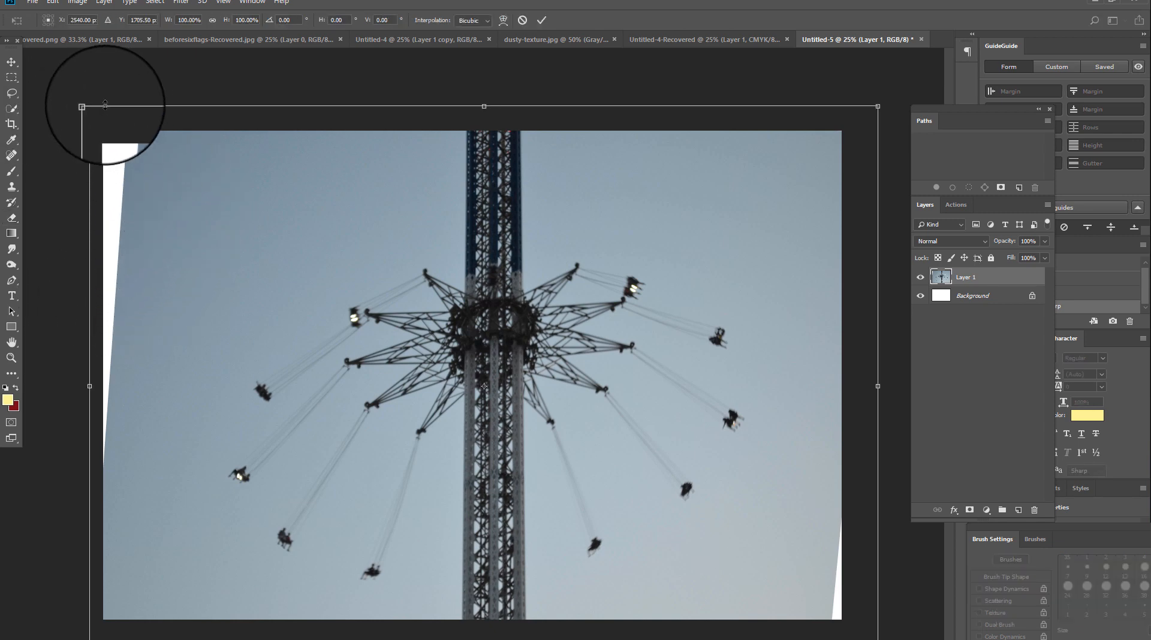
left_click_drag(274, 226, 519, 306)
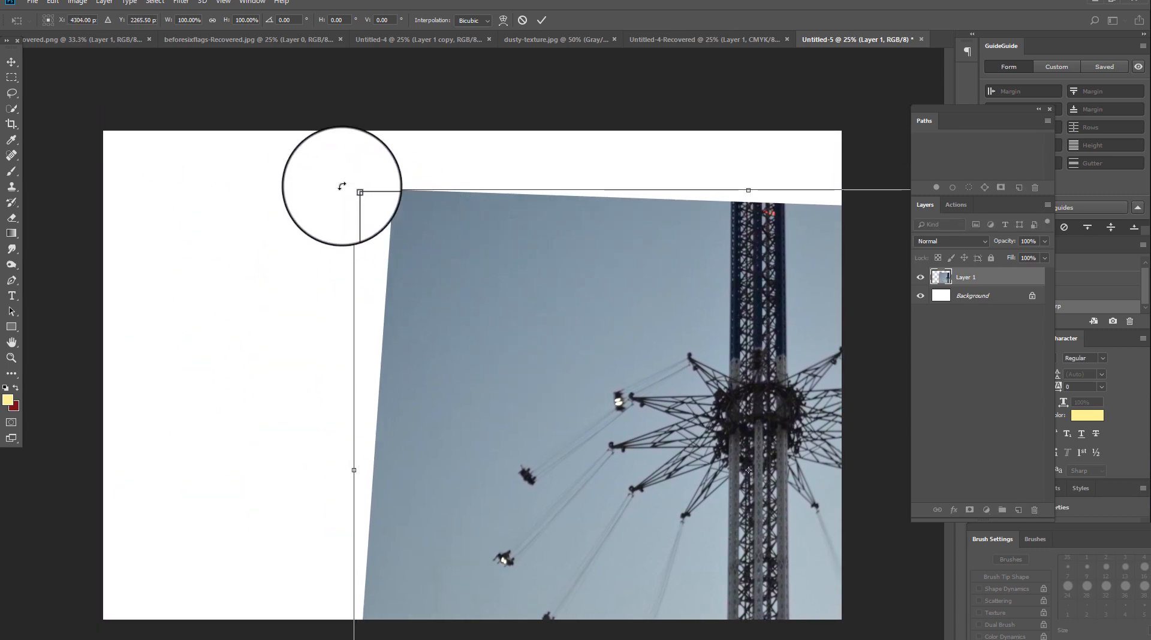
left_click_drag(351, 188, 203, 85)
left_click_drag(501, 252, 371, 247)
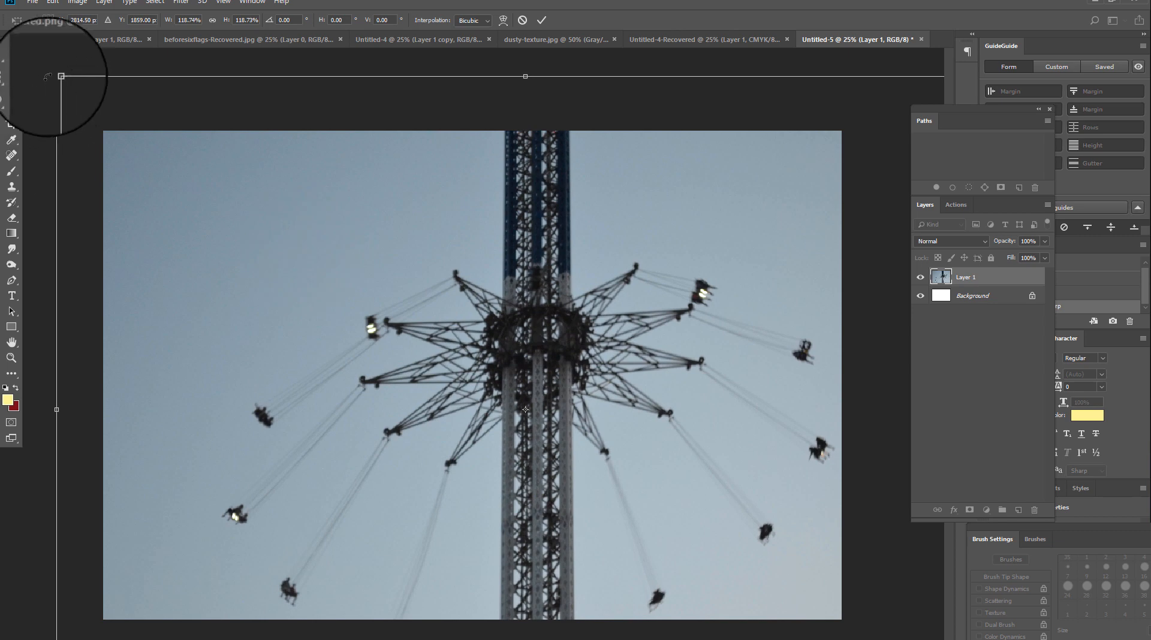
left_click_drag(50, 74, 229, 211)
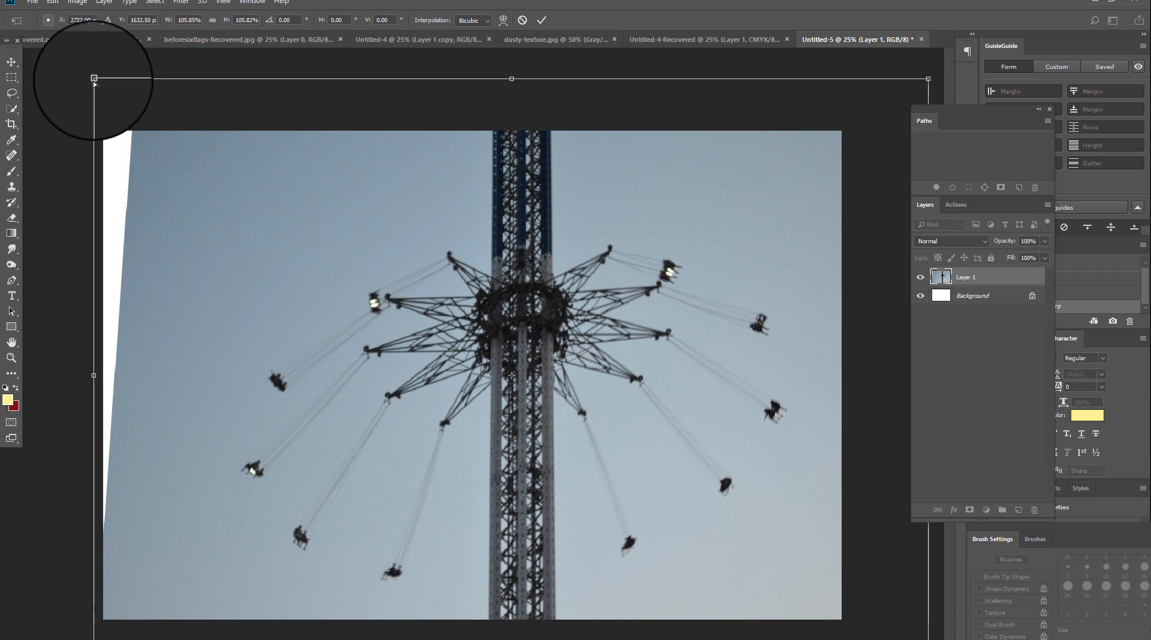
left_click_drag(93, 83, 69, 103)
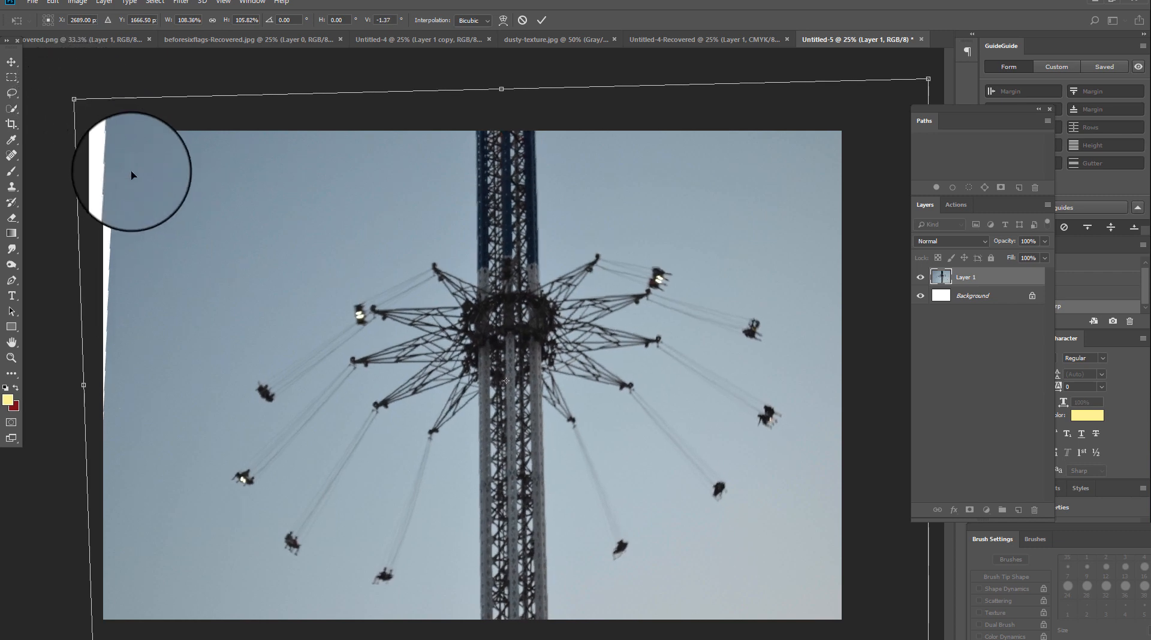
key("Return")
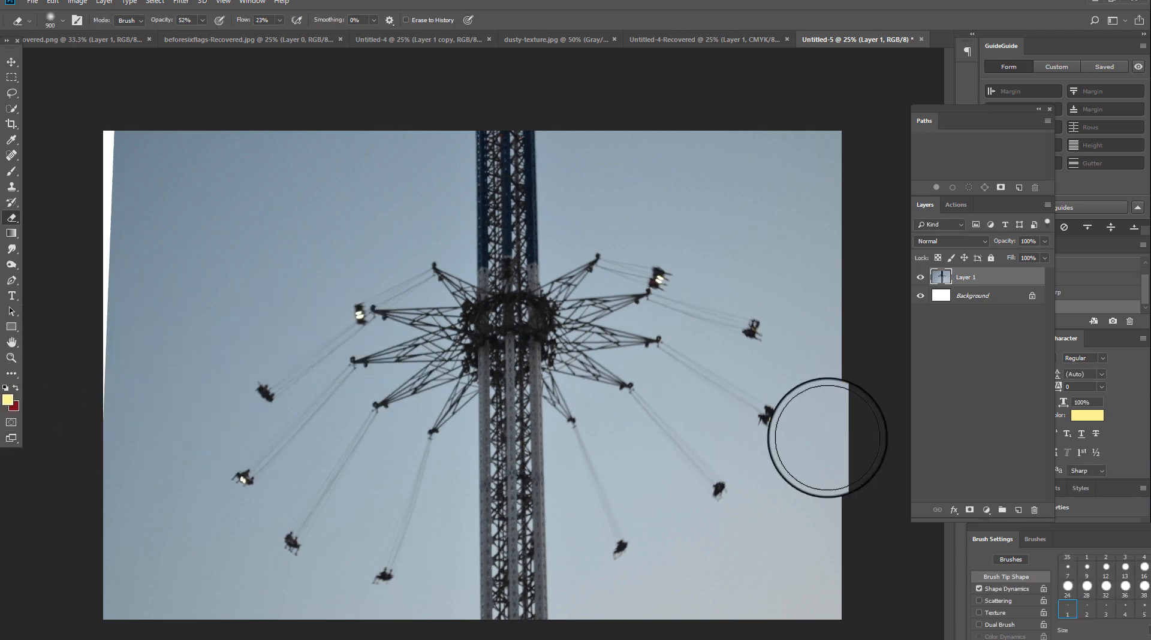
- Clone nearby sky over the white strip along the photo's left edge with a 250 px Clone Stamp brush
left_click(9, 190)
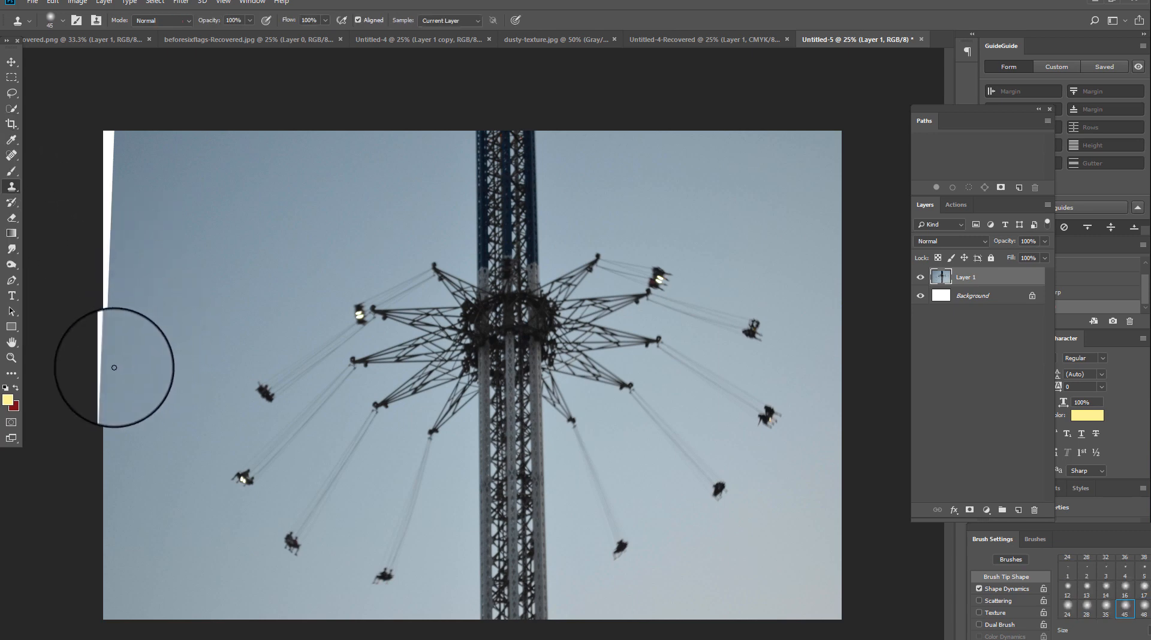
key("bracketright")
key("bracketright")
key("bracketright")
key("bracketright")
key("bracketright")
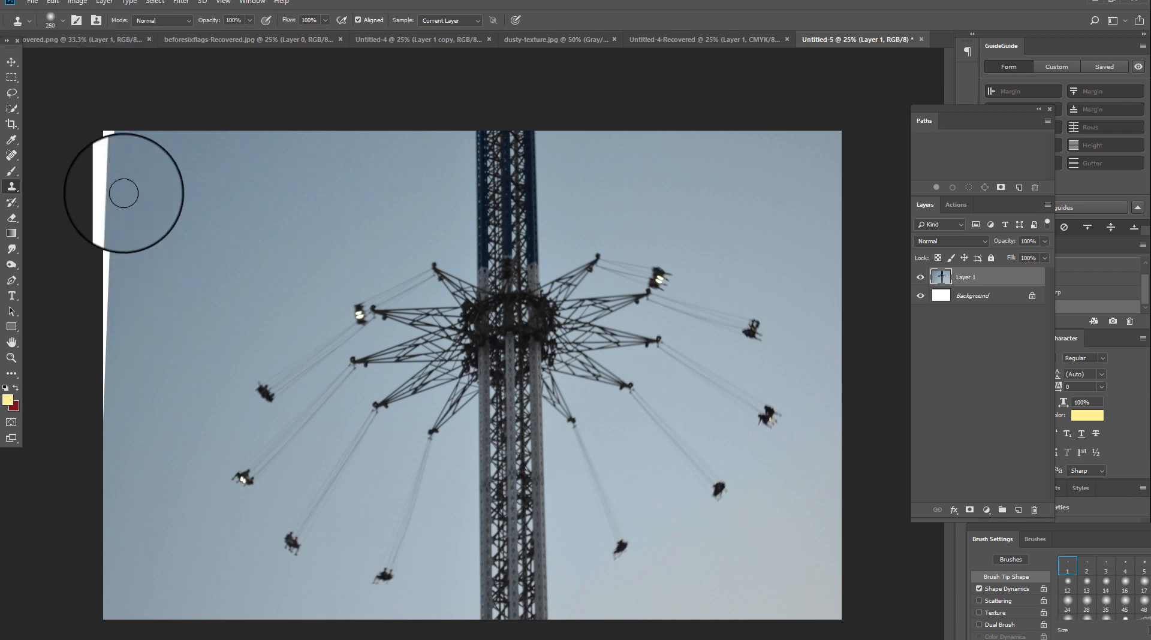
key("bracketright")
key("bracketright")
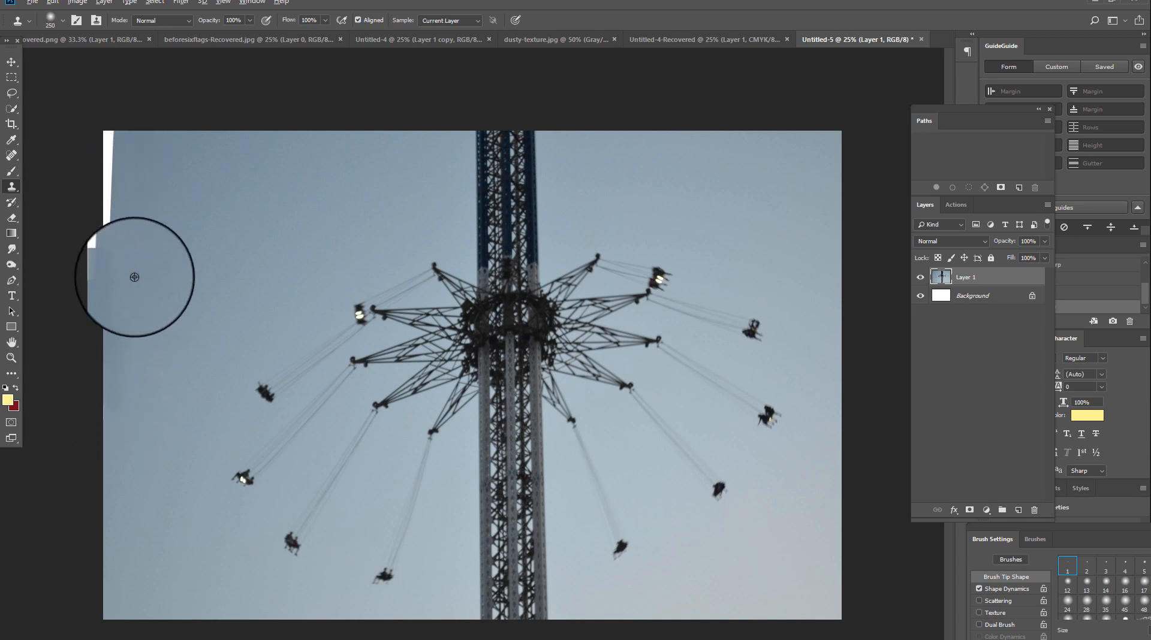
left_click_drag(106, 277, 113, 116)
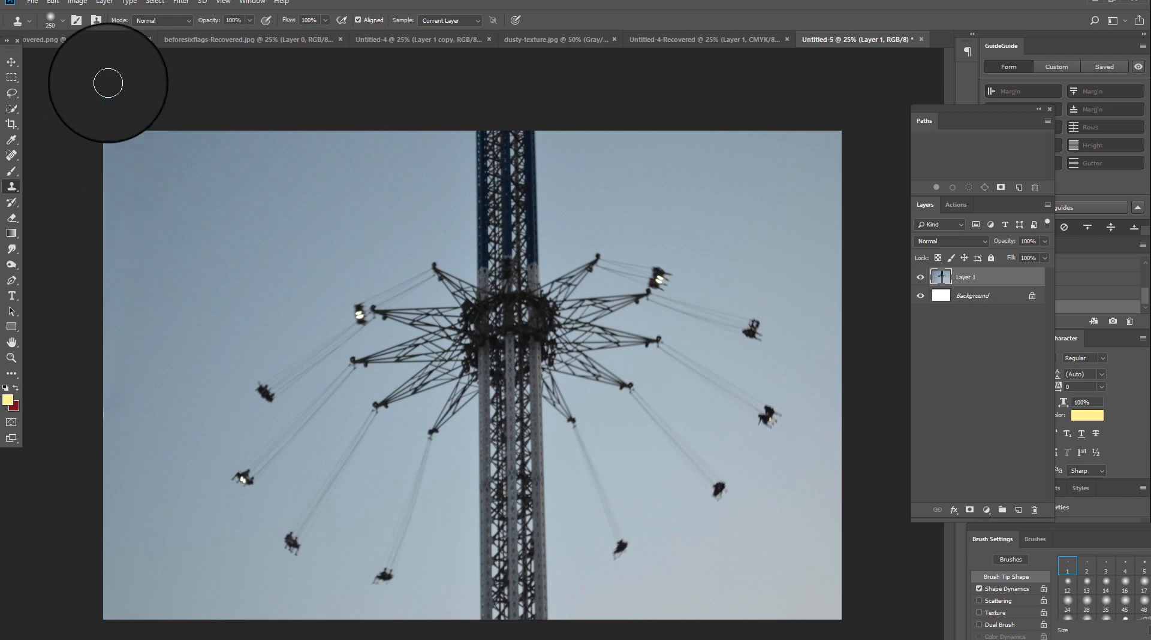
left_click(157, 284, "alt")
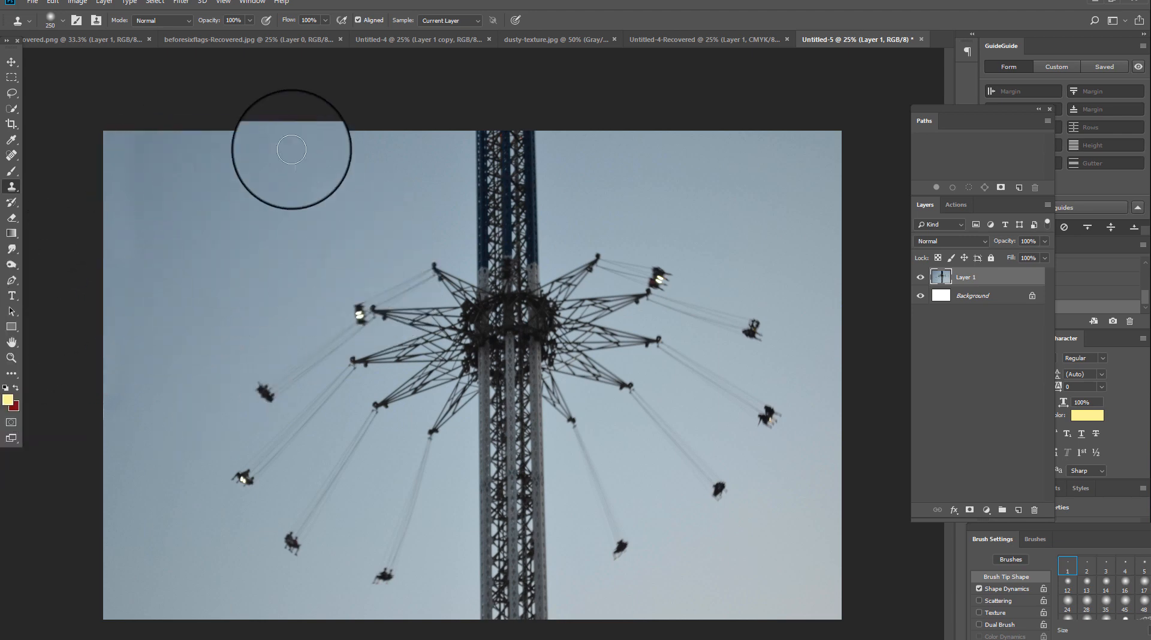
- Apply Smart Sharpen to the photo with amount 128%, radius 0.7 px, noise reduction 10% and Lens Blur removal
left_click(180, 2)
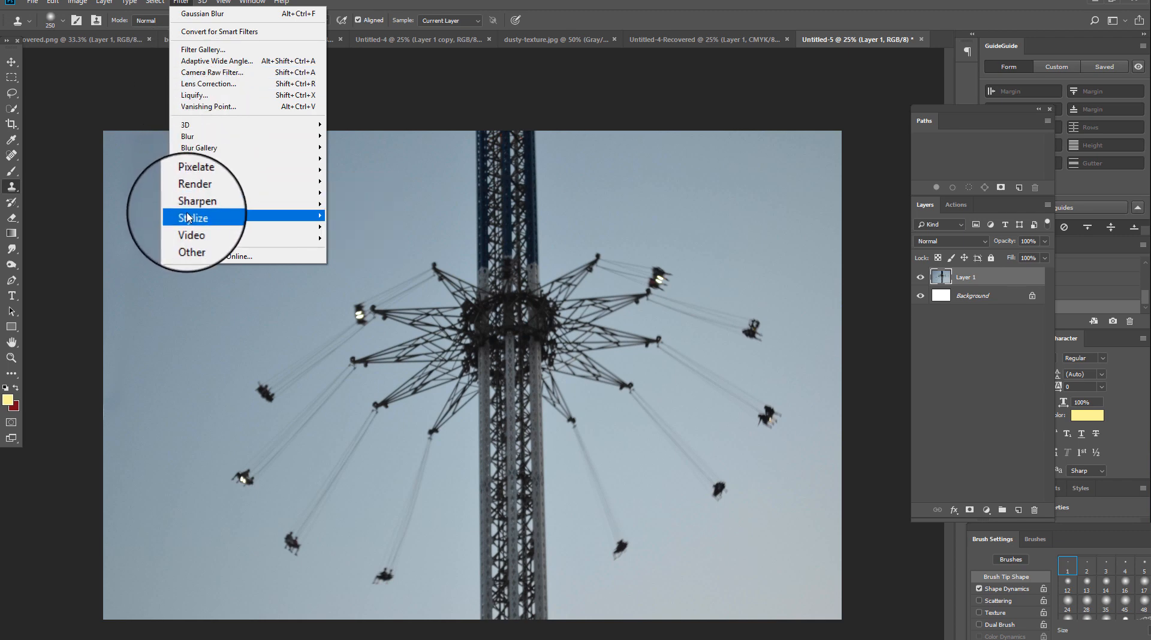
mouse_move(187, 204)
left_click(360, 250)
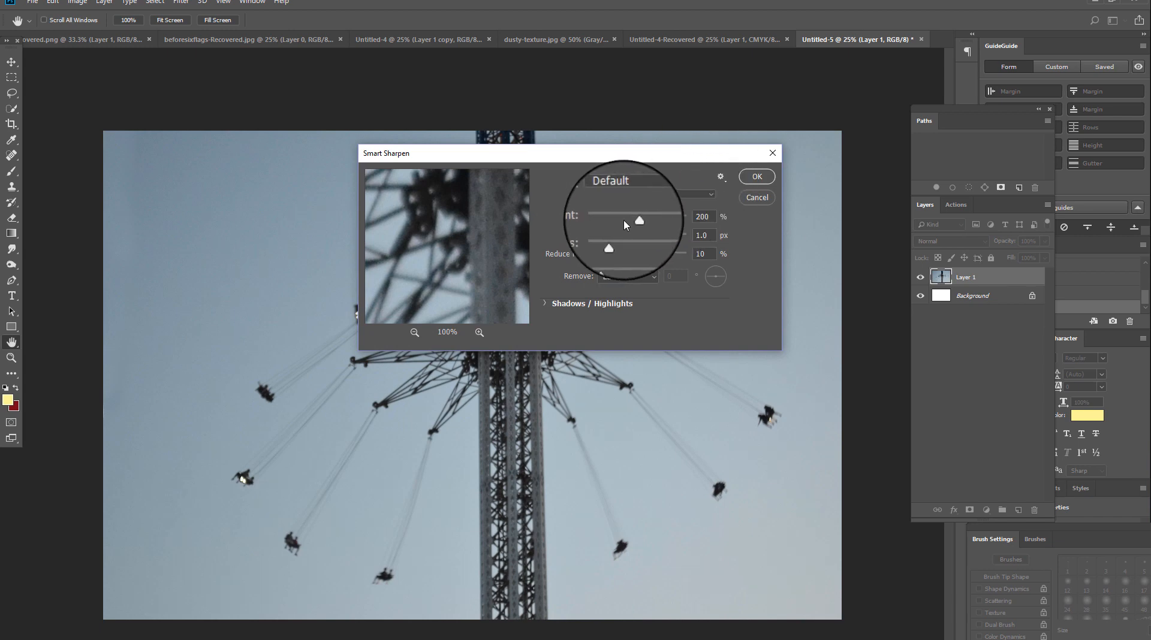
left_click_drag(623, 221, 609, 240)
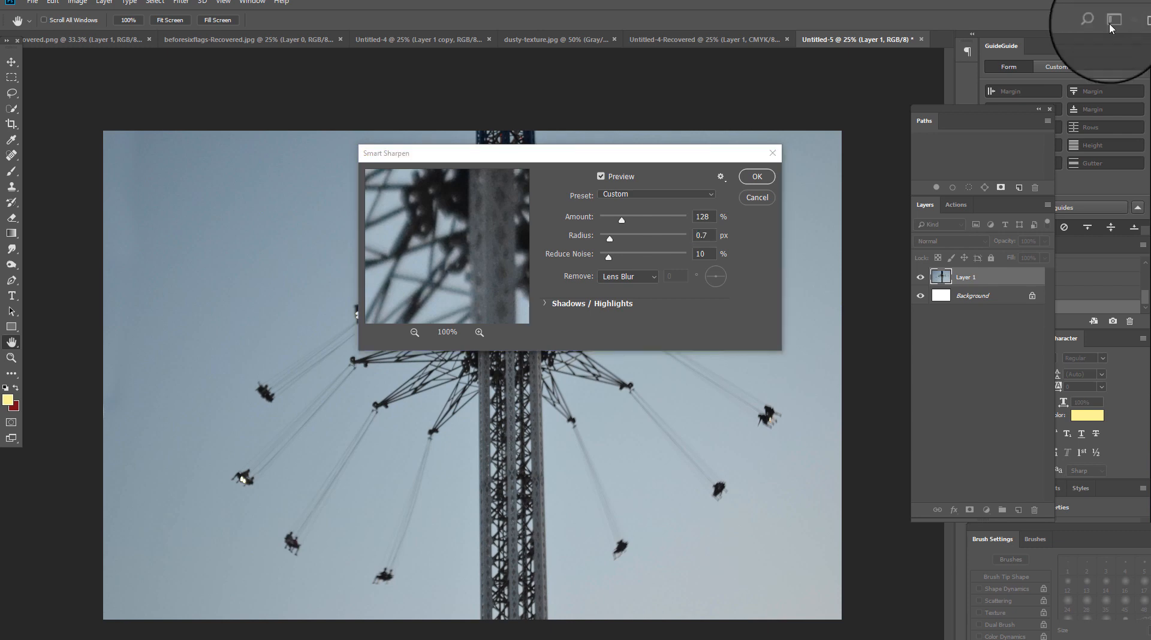
left_click(757, 179)
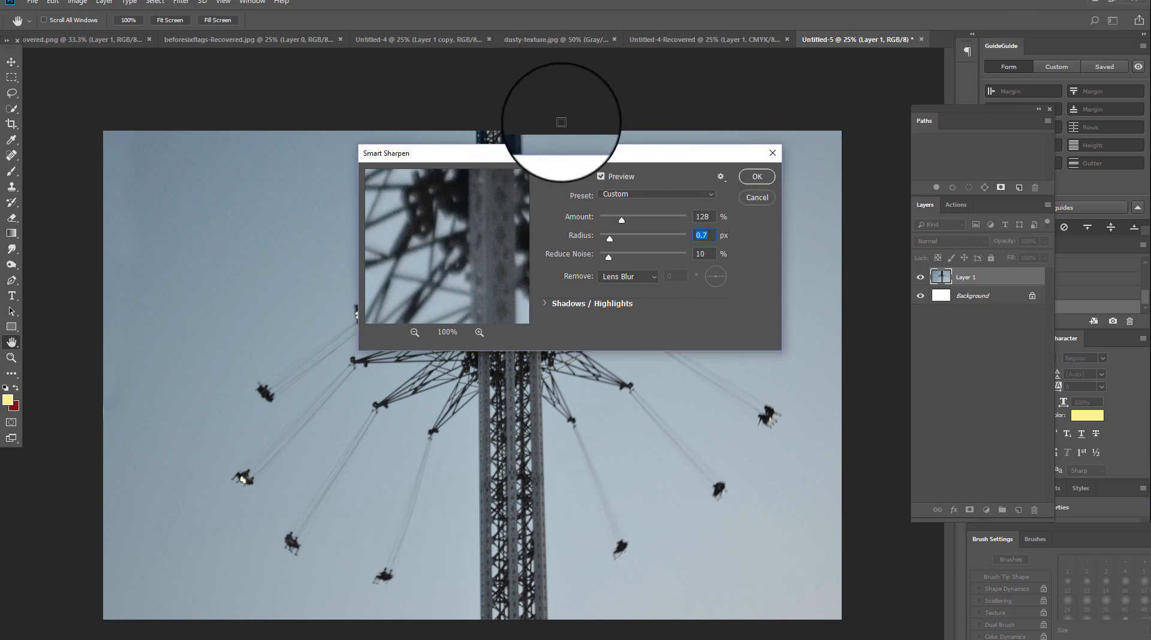
left_click(757, 176)
key("s")
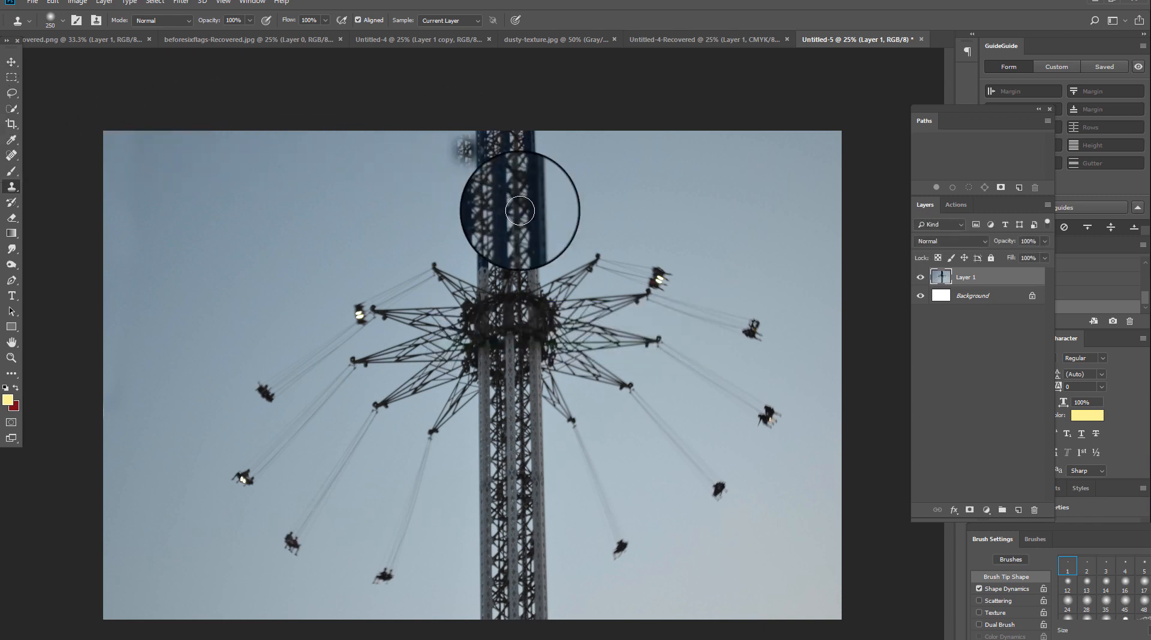
- Duplicate the photo layer and add a new empty layer above the copy
right_click(980, 308)
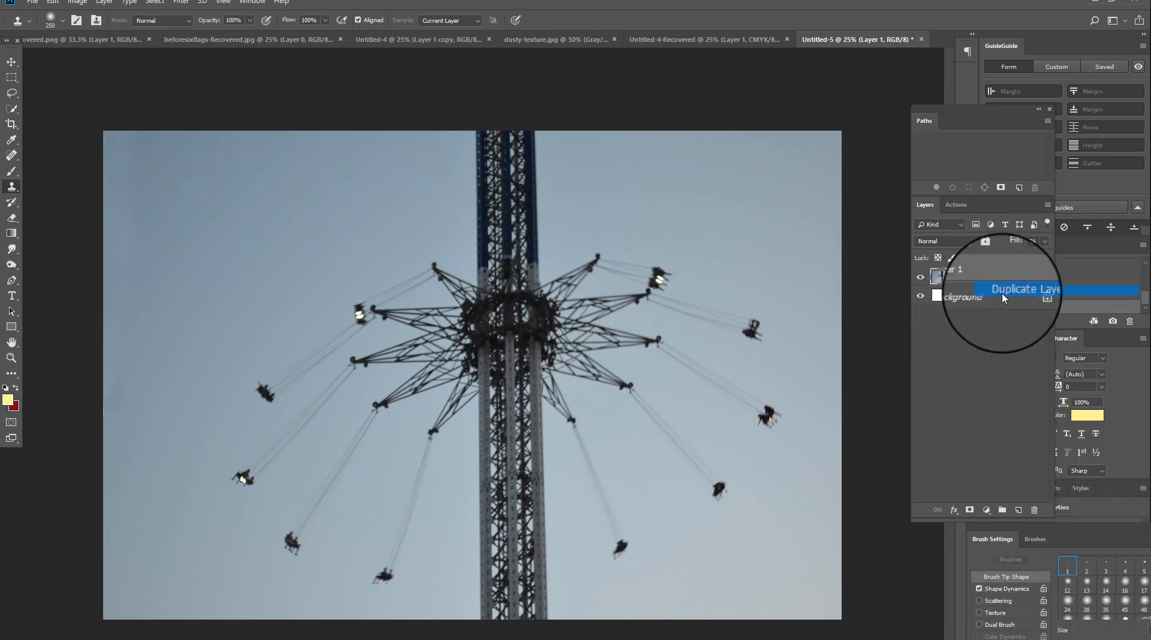
left_click(1013, 291)
left_click(669, 198)
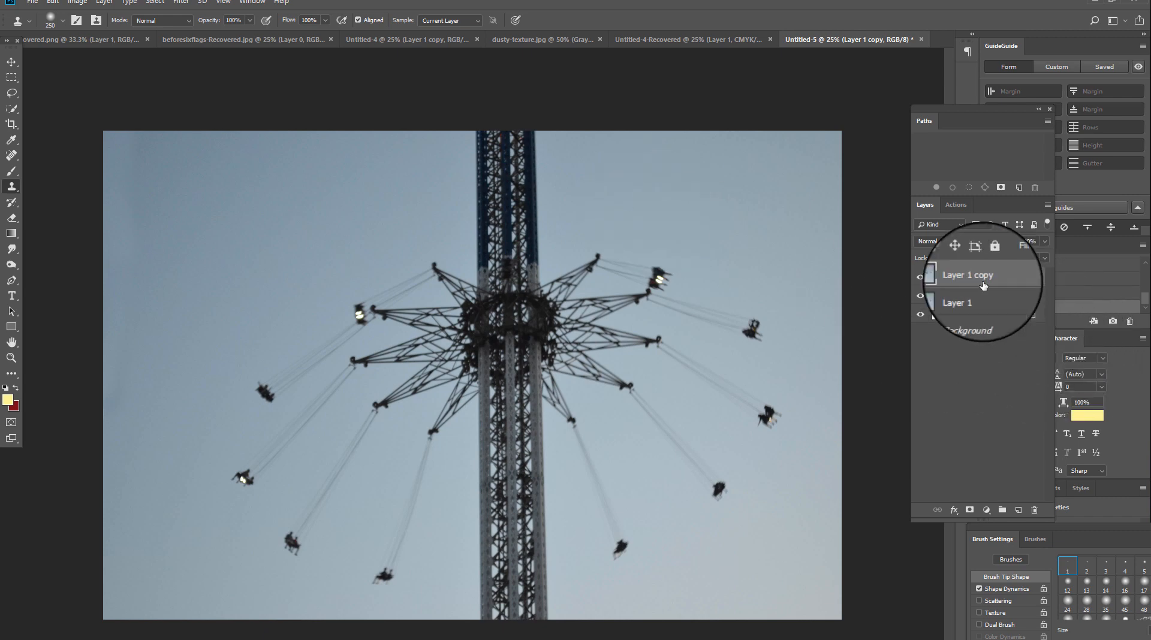
left_click(1018, 510)
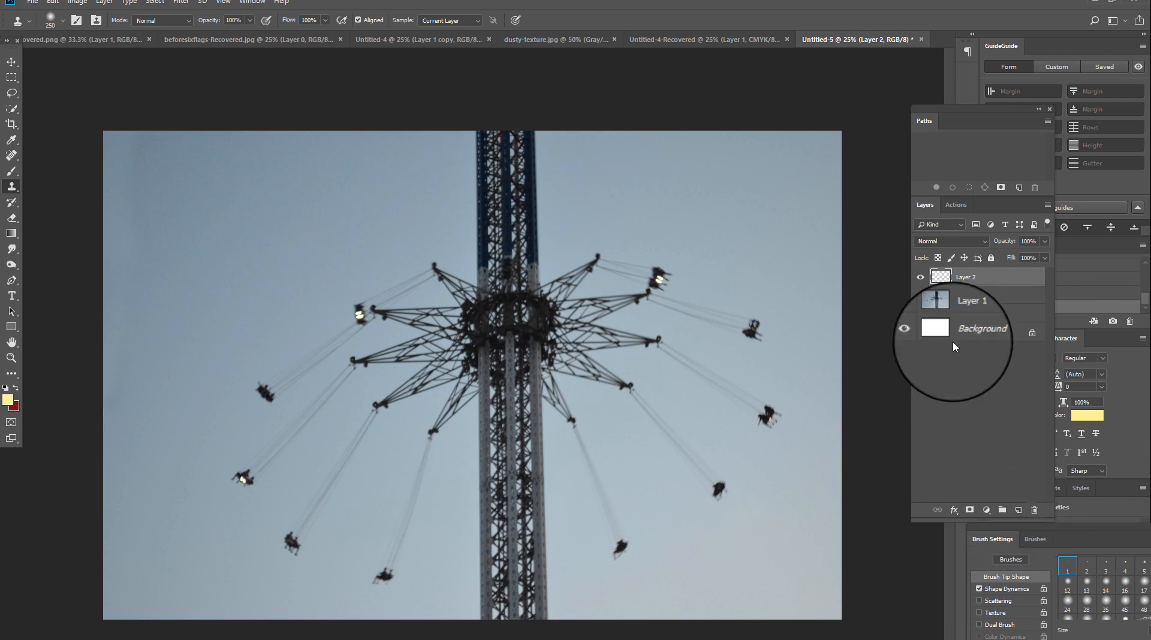
- Fully lock the original photo layer, Layer 1, and make the empty Layer 2 active
left_click(945, 313)
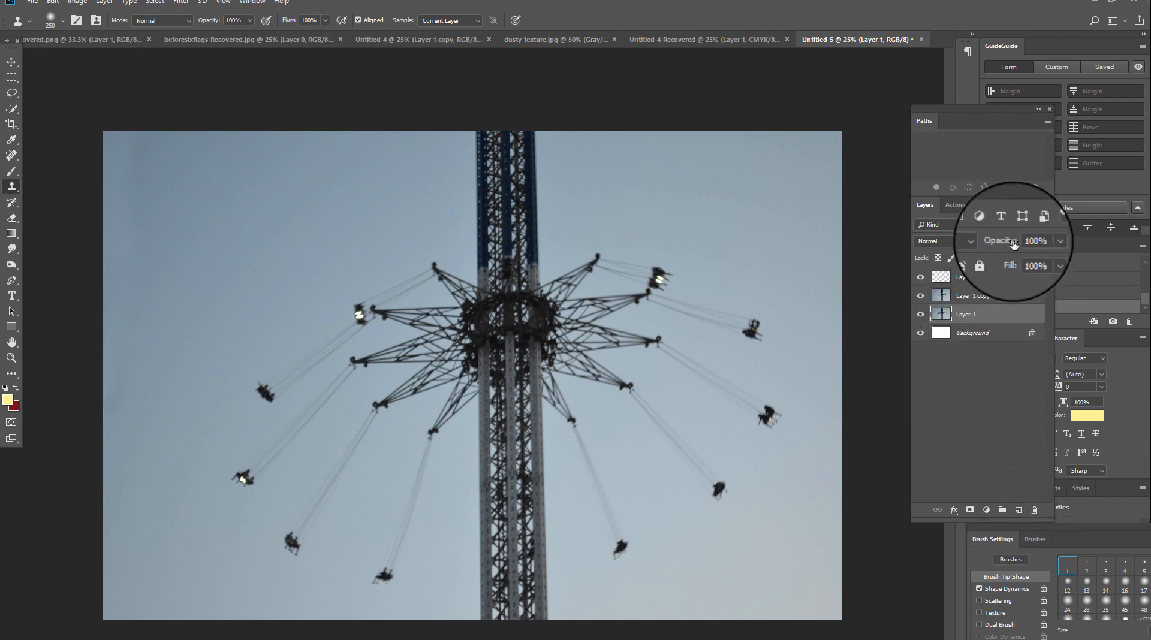
left_click(990, 257)
key("ctrl+j")
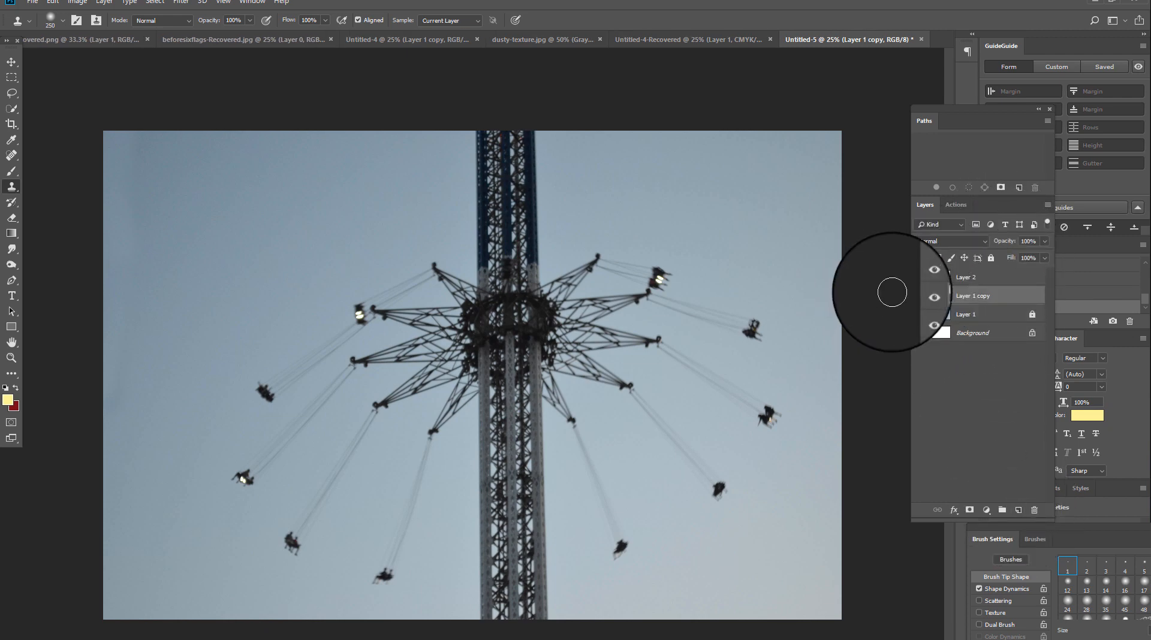
left_click(951, 280)
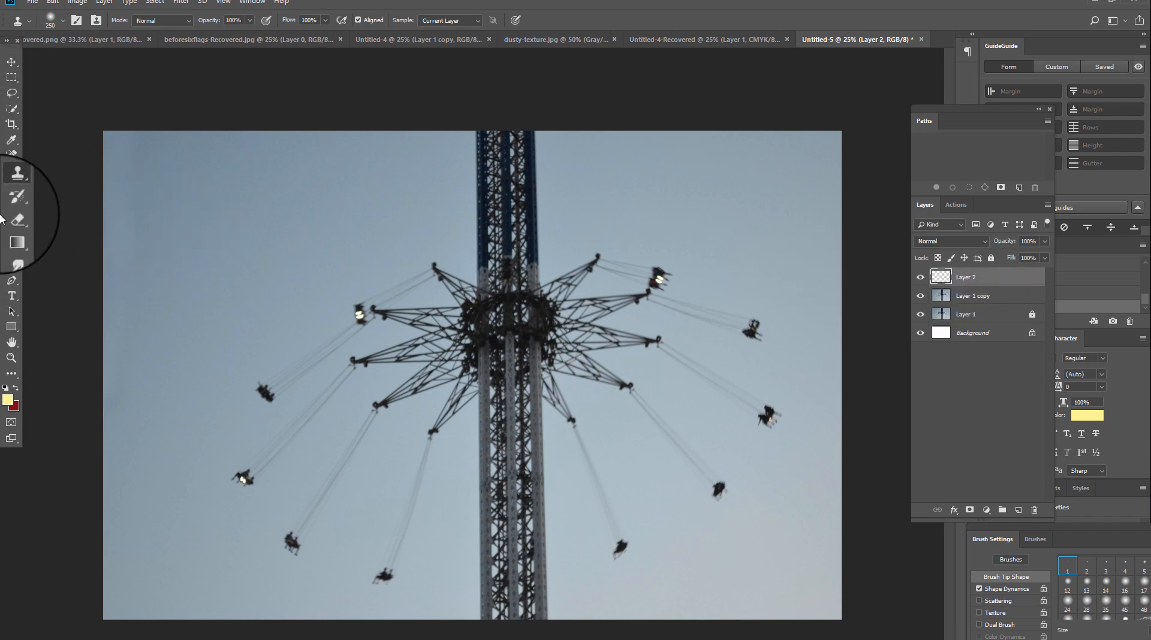
- Choose the Foreground to Background preset for the Gradient tool and open it in the Gradient Editor
left_click(13, 235)
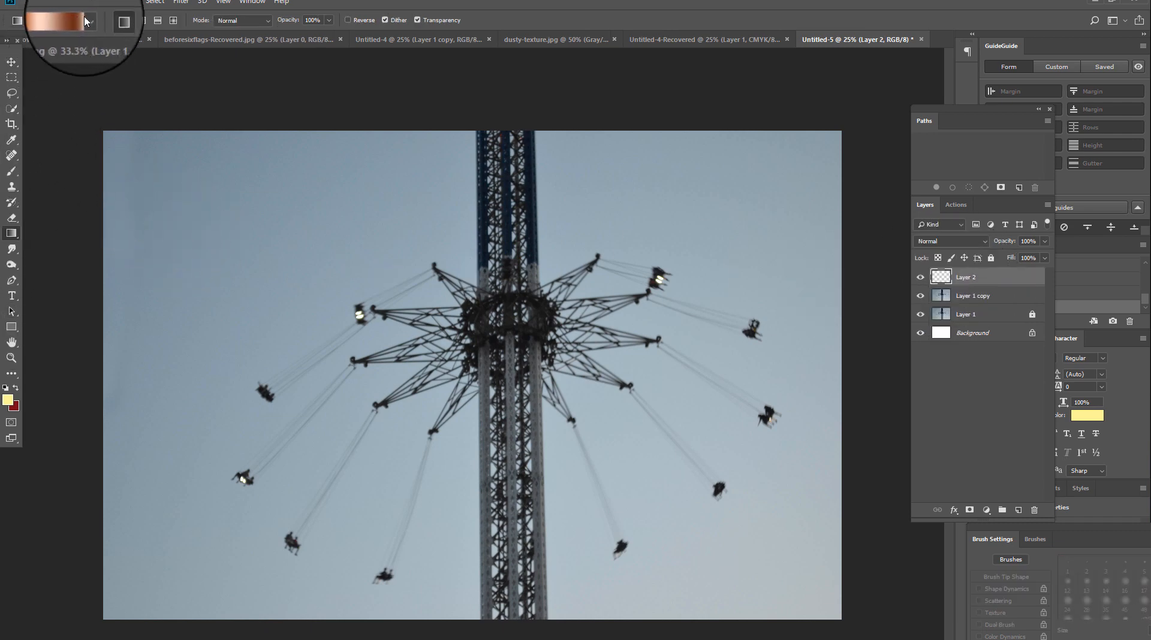
left_click(63, 19)
scroll(70, 55, "down", 8)
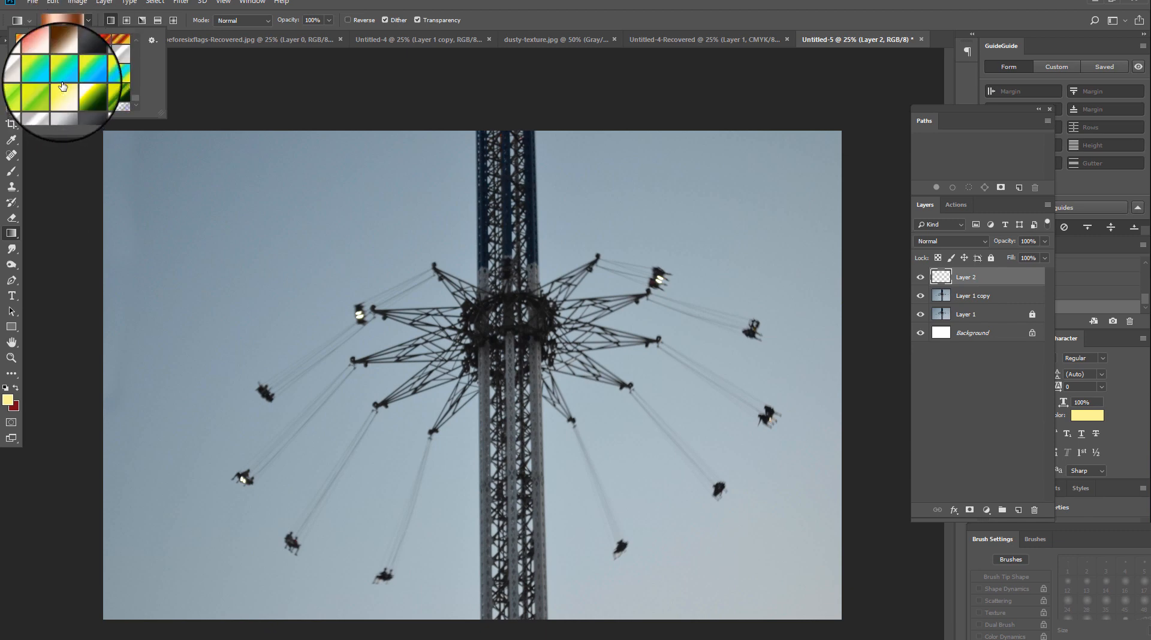
scroll(72, 70, "down", 8)
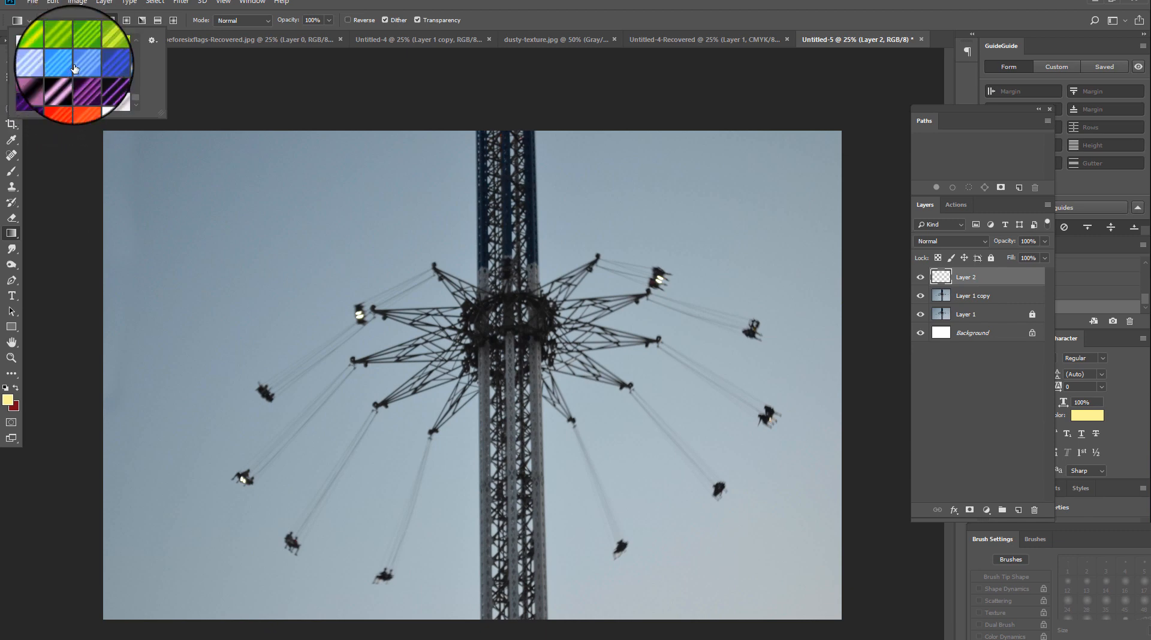
scroll(75, 67, "down", 8)
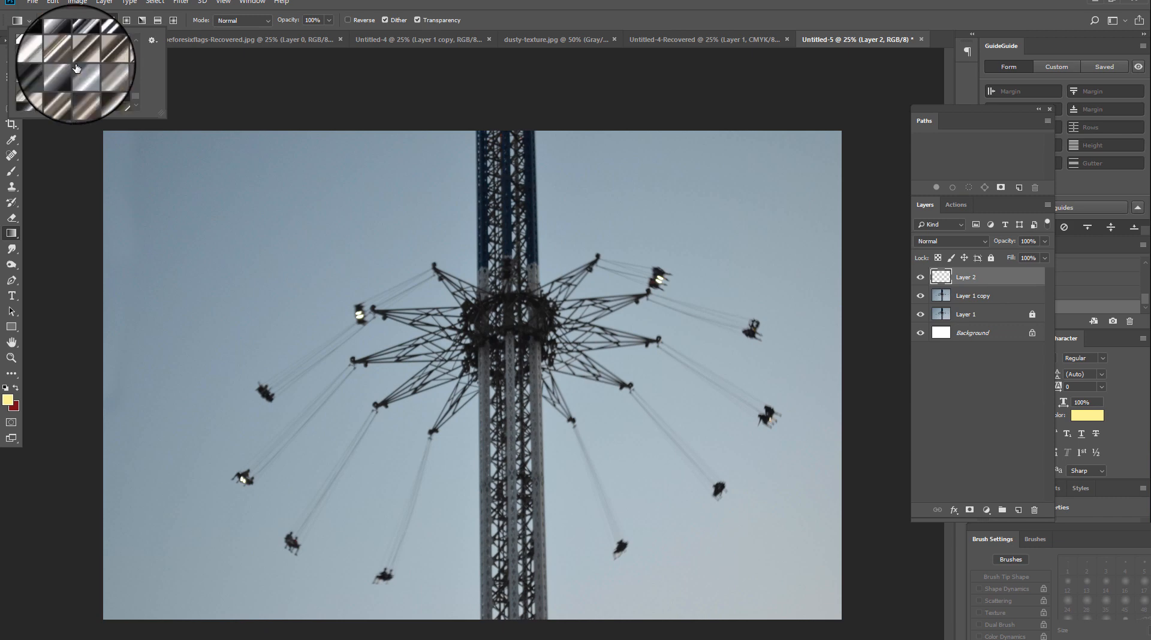
left_click_drag(137, 100, 132, 27)
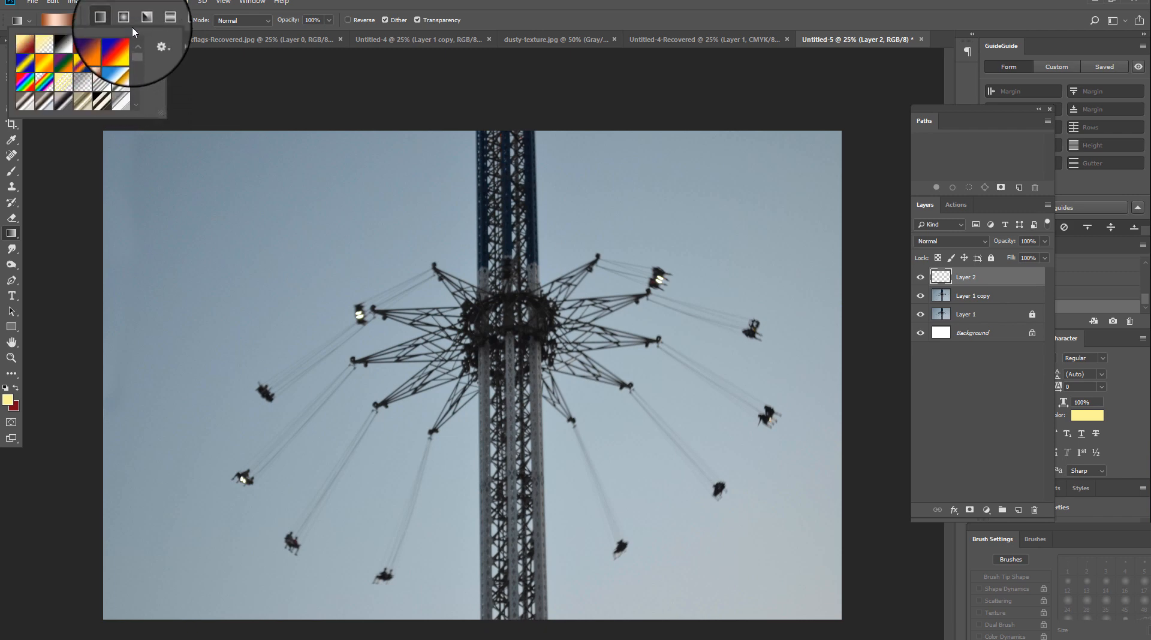
left_click(27, 45)
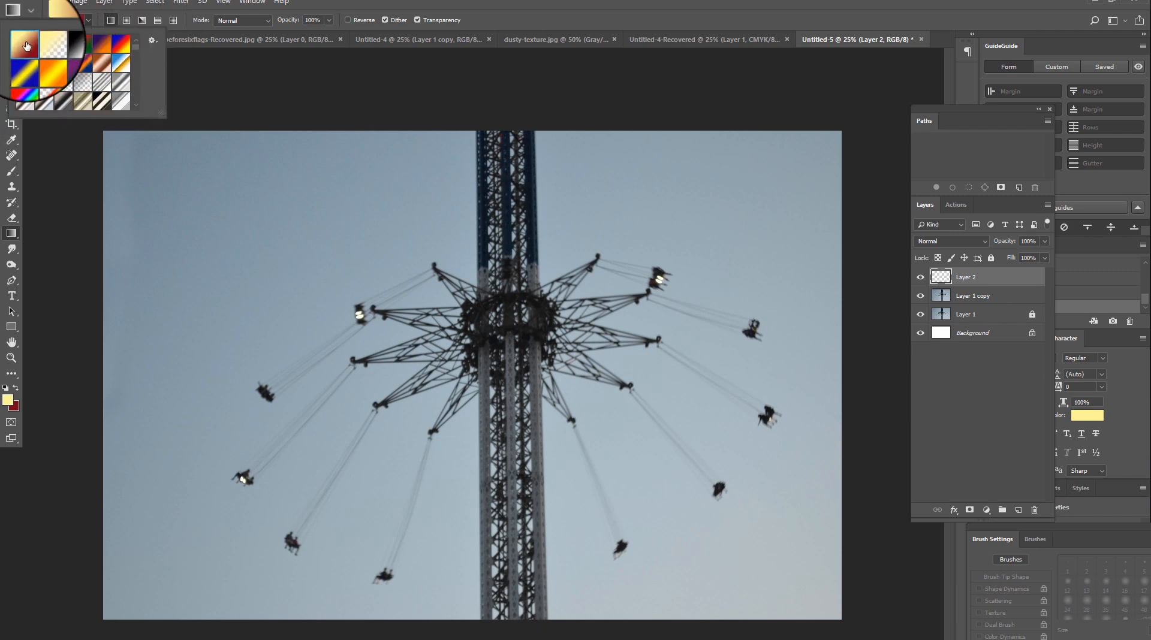
double_click(27, 45)
left_click(73, 21)
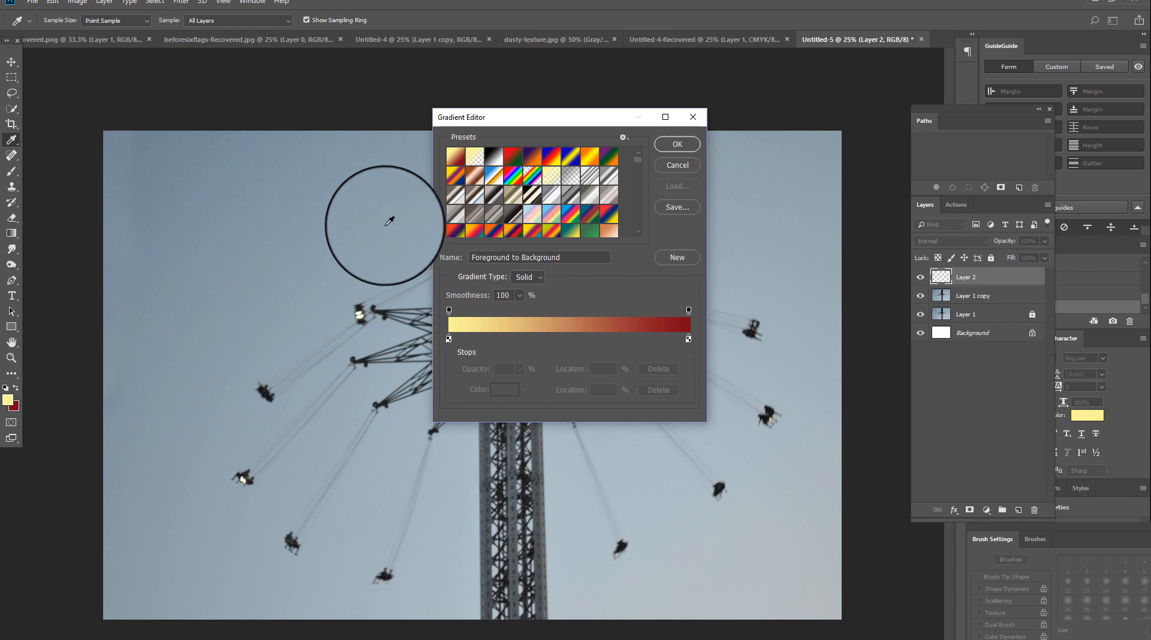
- Set the gradient's starting color stop to red, #e8304f
double_click(449, 340)
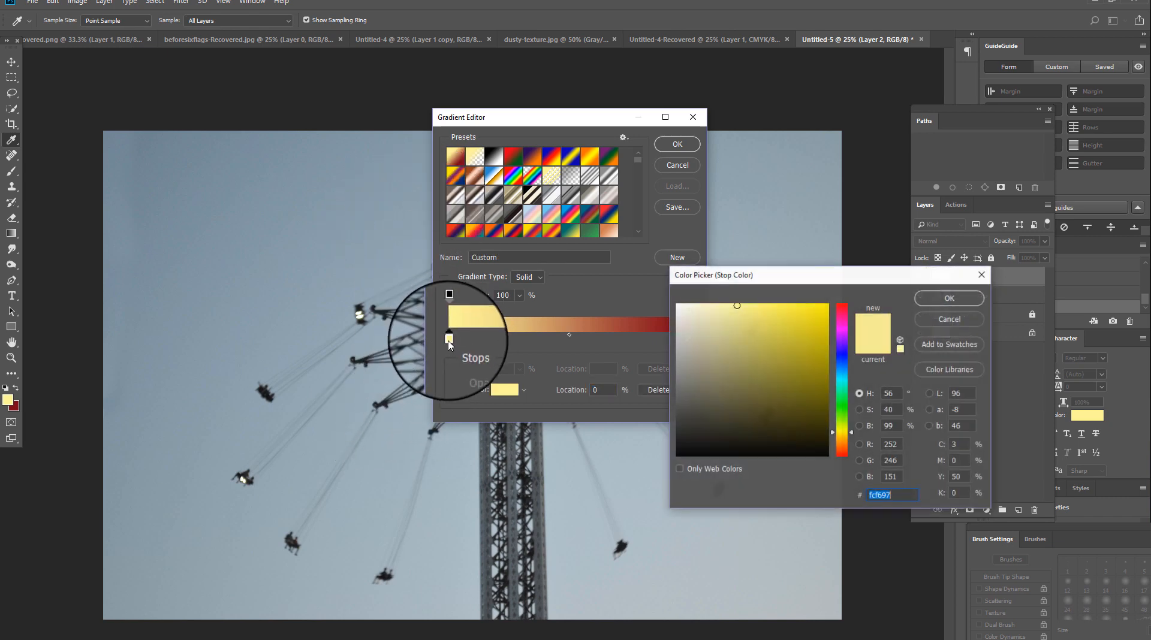
left_click(842, 317)
left_click(792, 308)
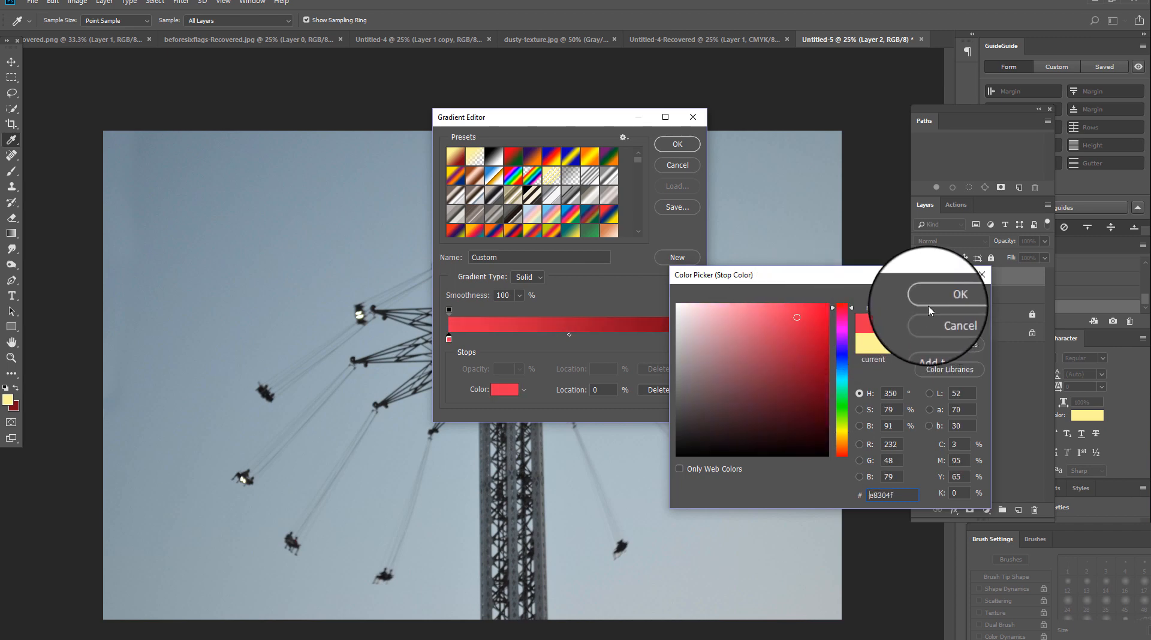
left_click(949, 298)
- Set the gradient's end color stop to a medium green and place it at location 100%
double_click(686, 338)
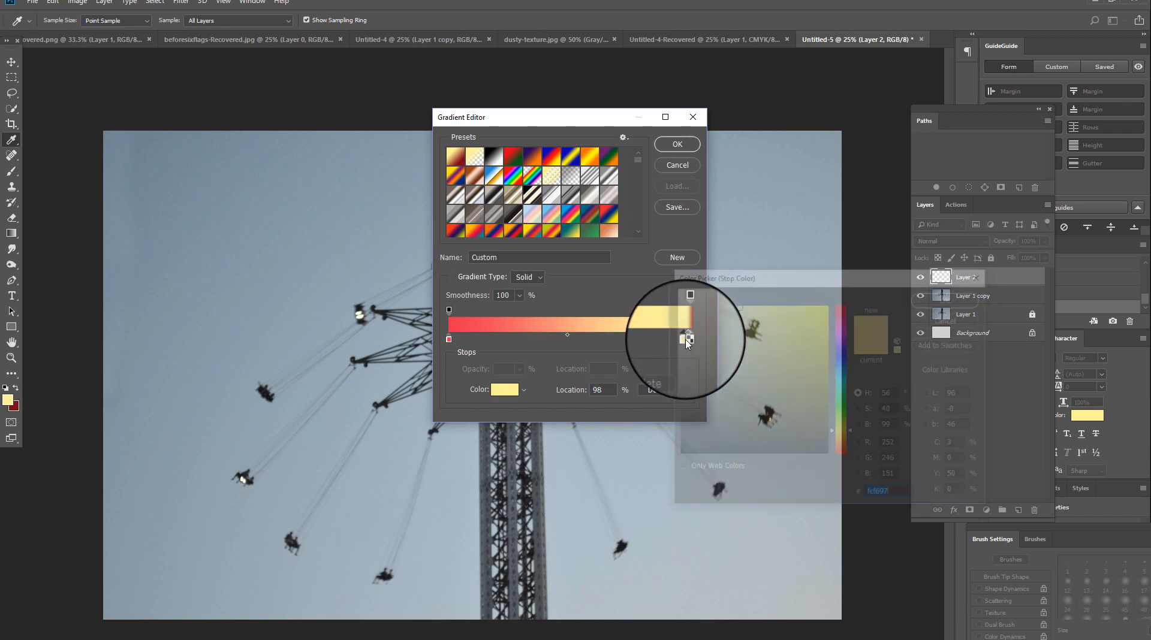
left_click(842, 401)
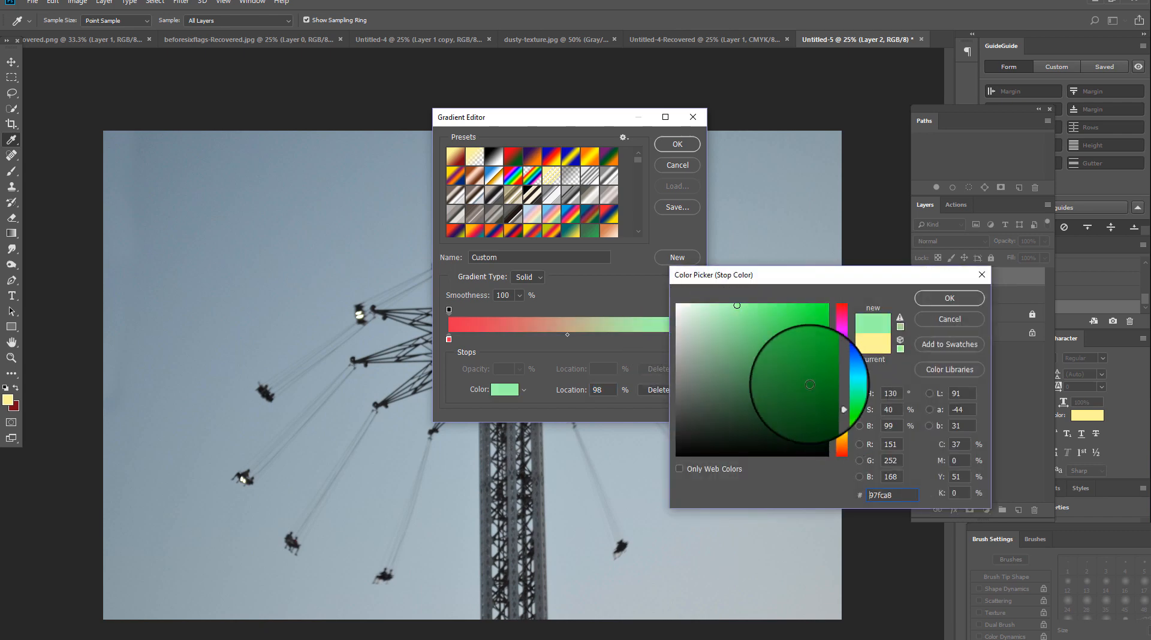
left_click(798, 338)
left_click(945, 310)
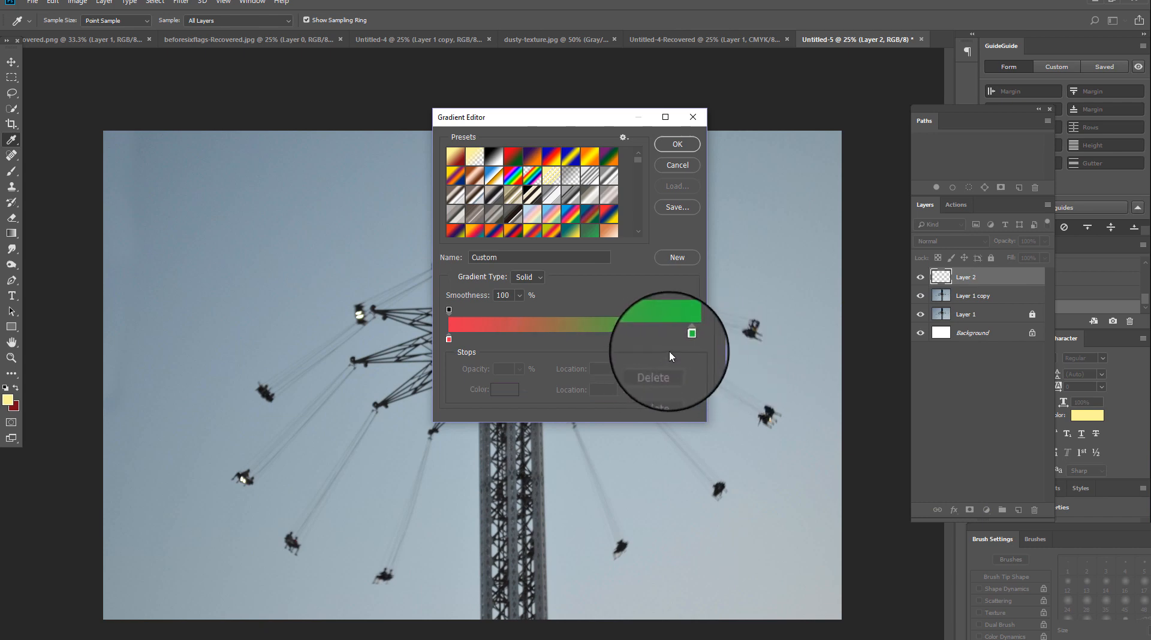
left_click(697, 339)
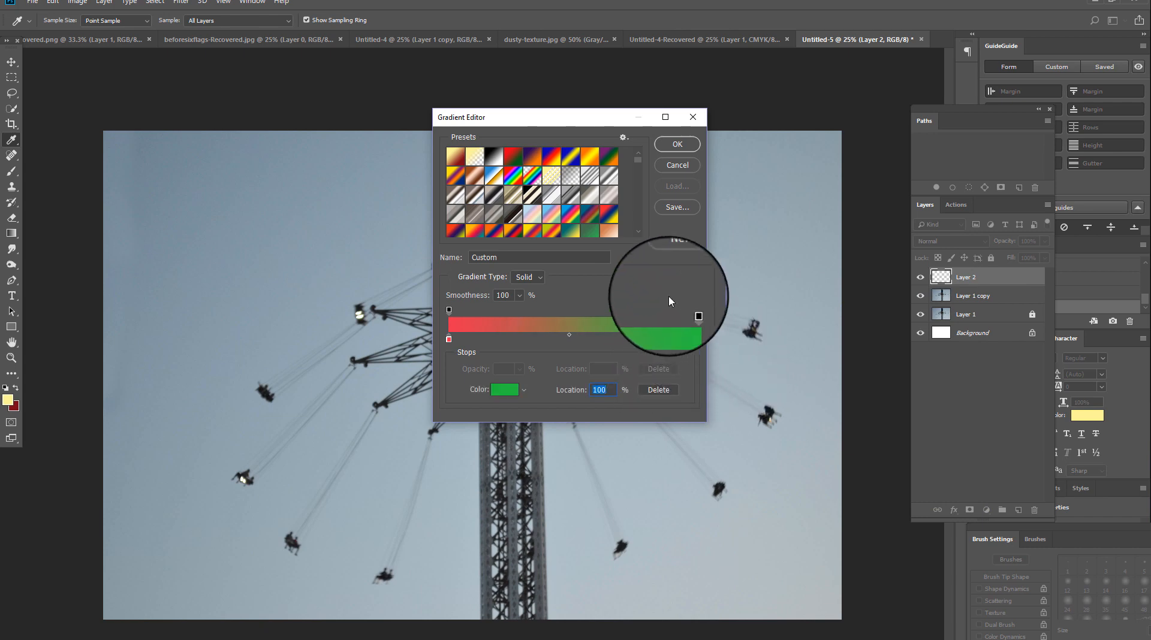
- Place the gradient's green end stop at location 98% and apply the gradient from top to bottom across Layer 2
left_click_drag(607, 389, 594, 393)
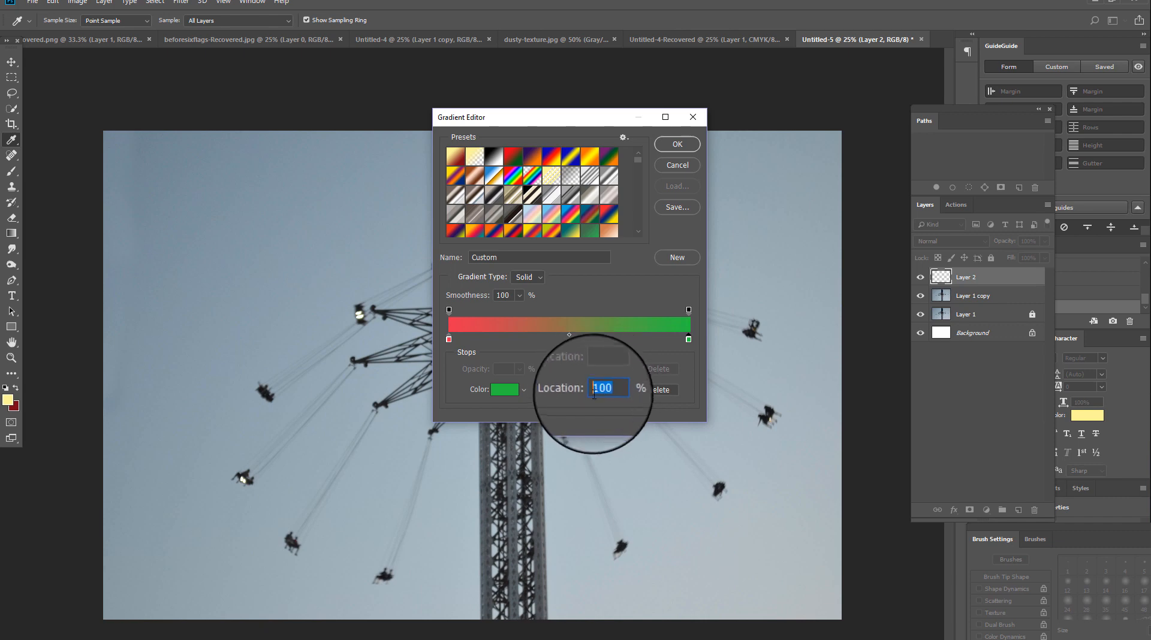
type("5")
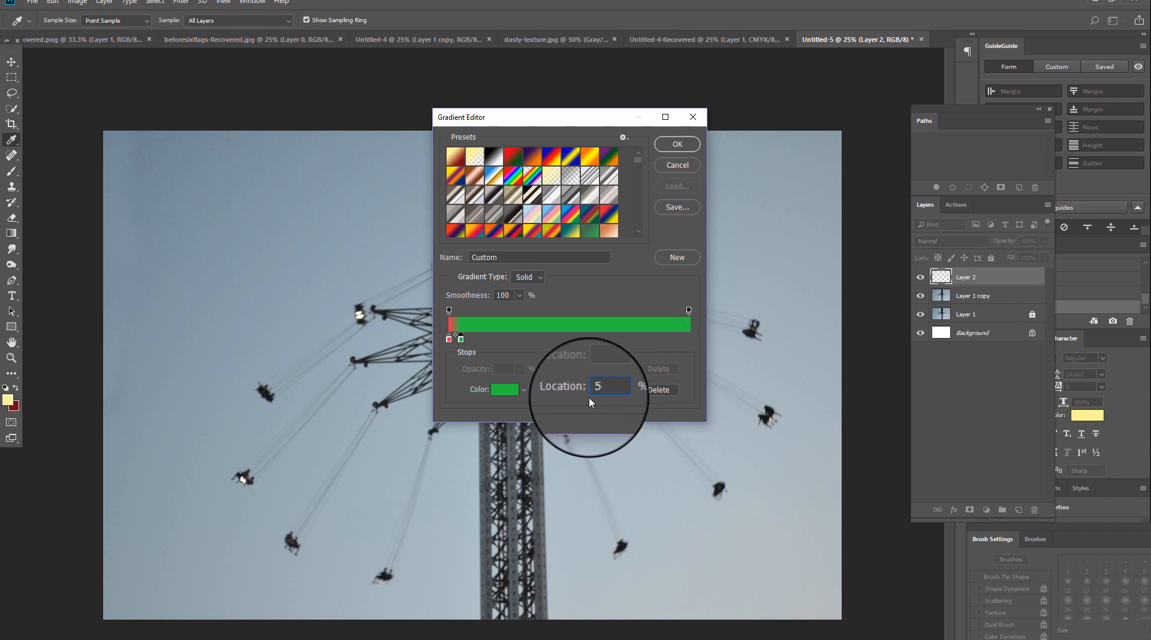
left_click_drag(461, 338, 685, 340)
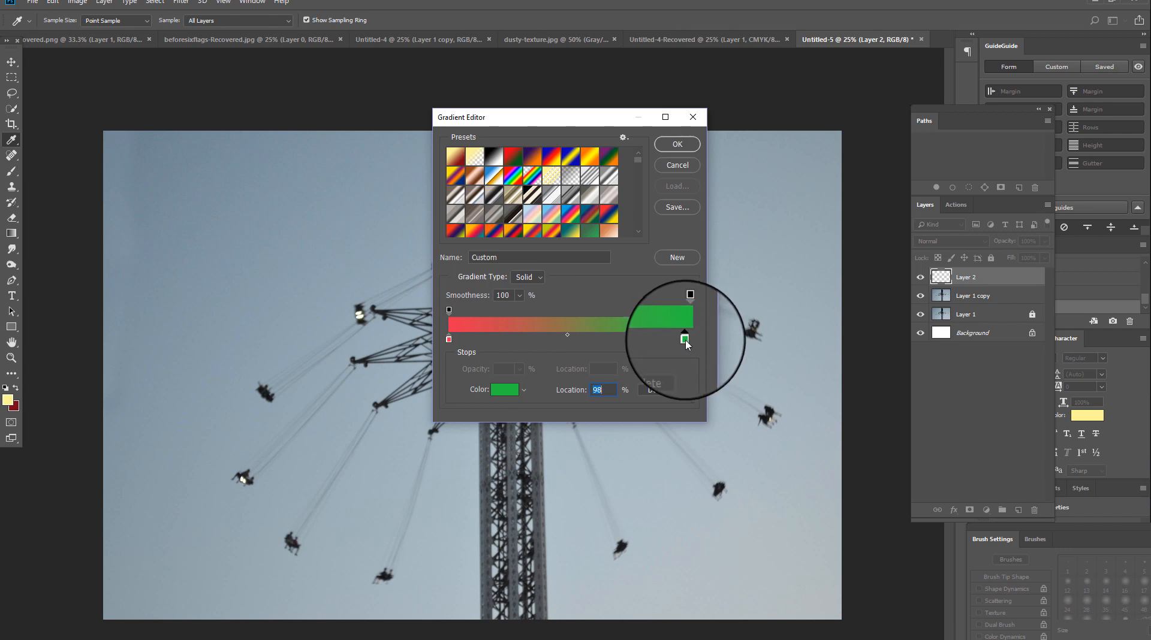
left_click(677, 144)
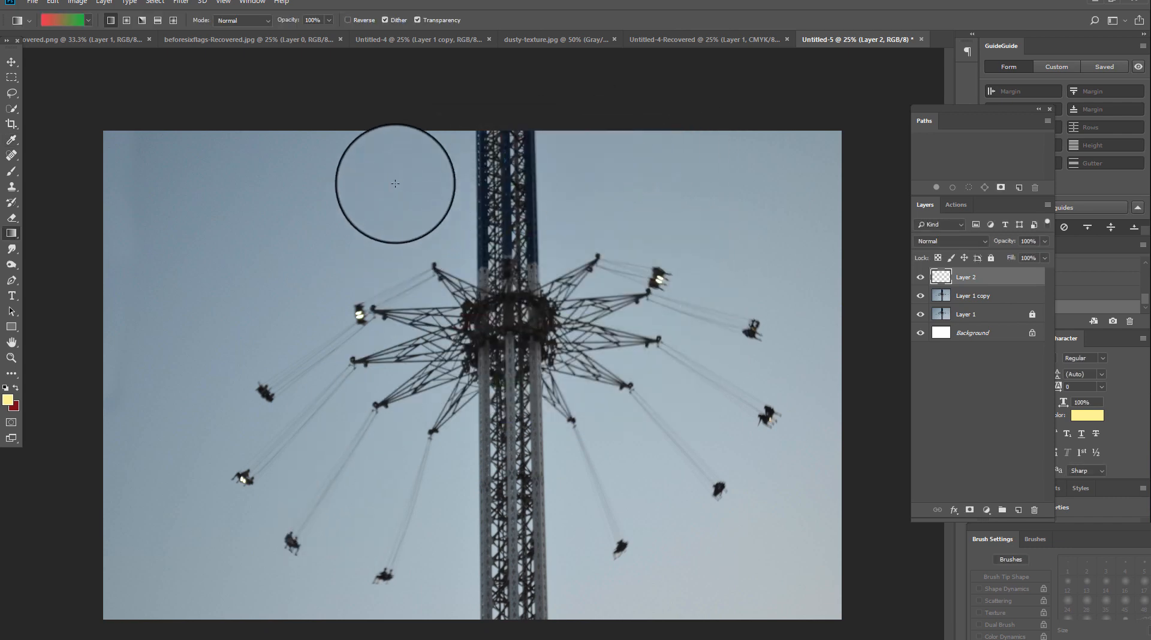
left_click_drag(483, 122, 501, 630)
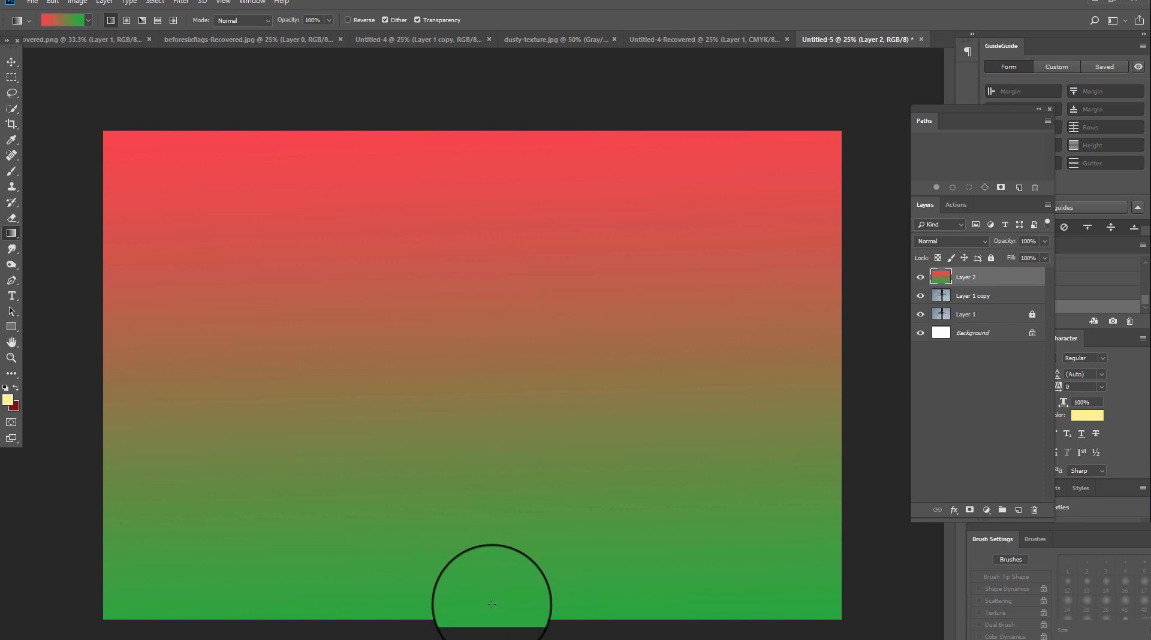
- Set the gradient layer's blend mode to Soft Light and its fill to 63%
left_click(934, 242)
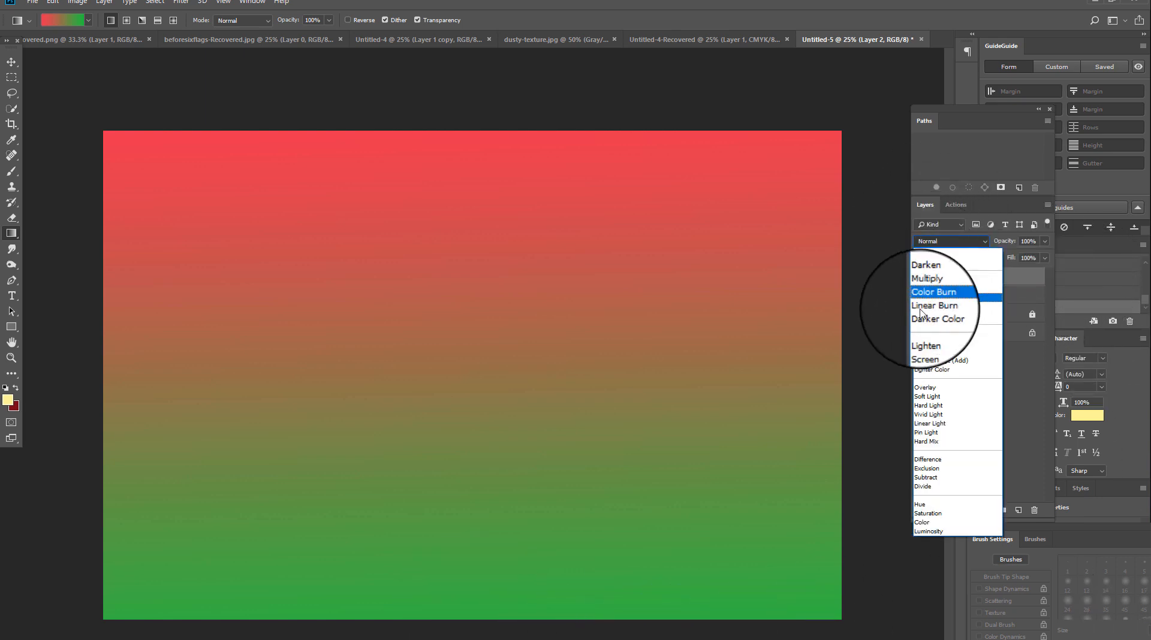
left_click(931, 398)
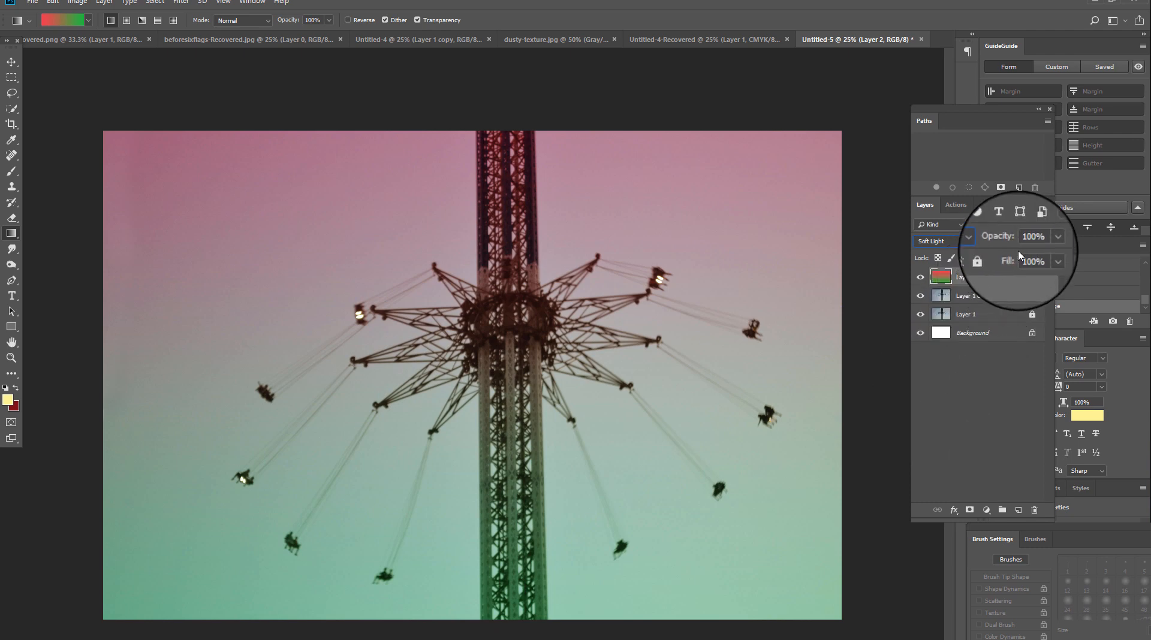
left_click_drag(1054, 258, 1030, 277)
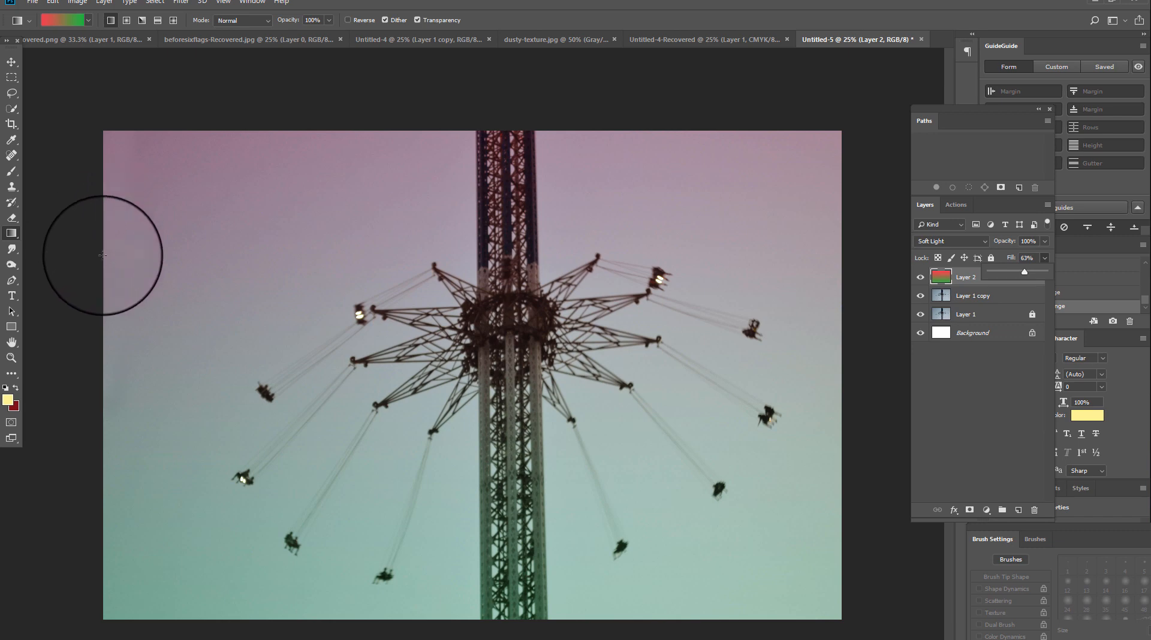
- Stamp the visible layers into two merged copies above Layer 2 and convert the topmost copy to black and white with the Default preset
left_click(959, 275)
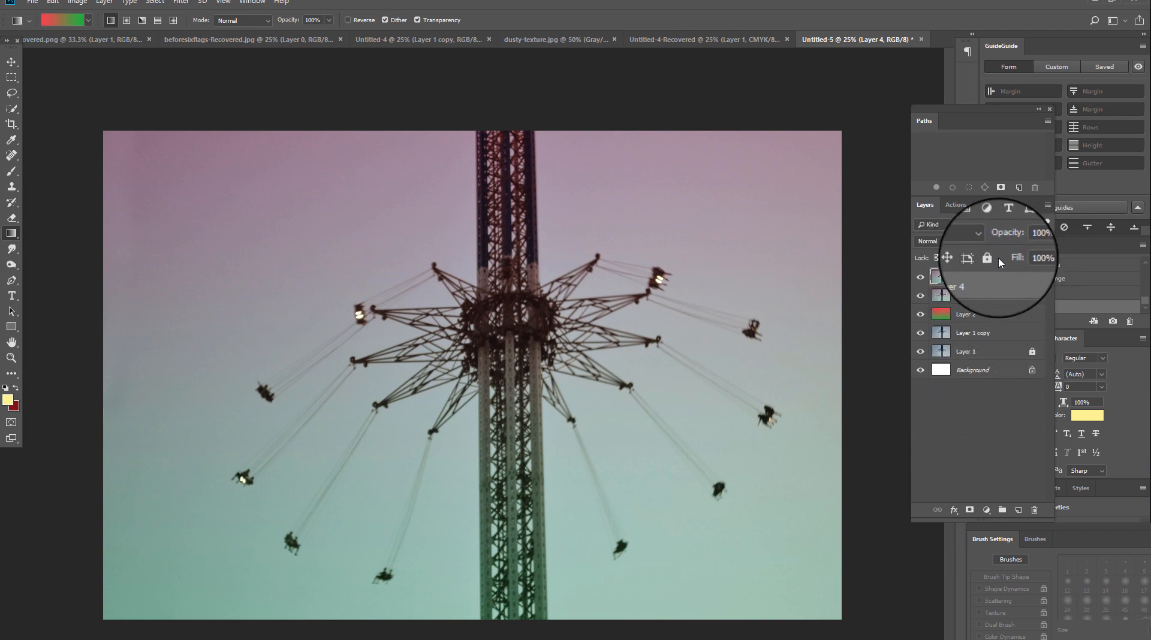
left_click(77, 2)
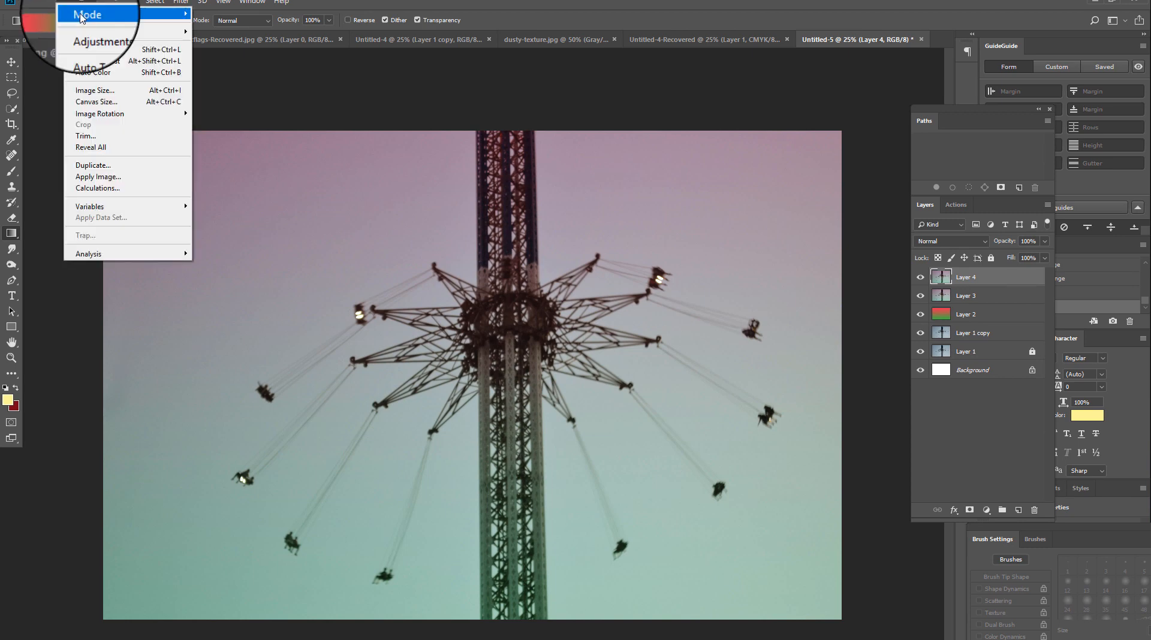
mouse_move(86, 33)
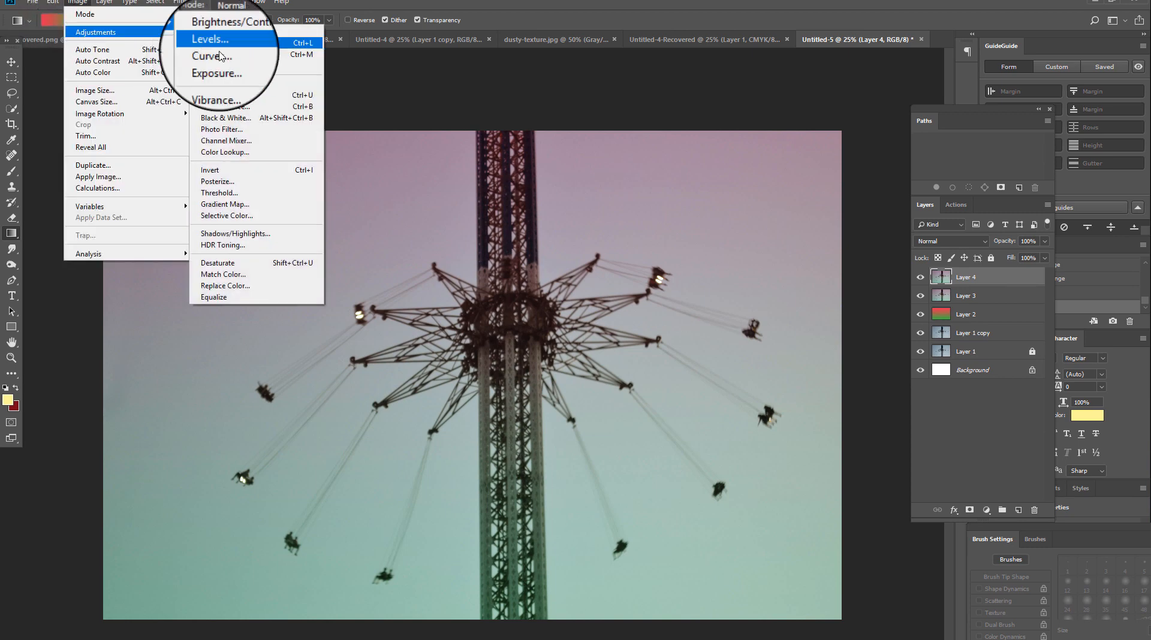
left_click(222, 118)
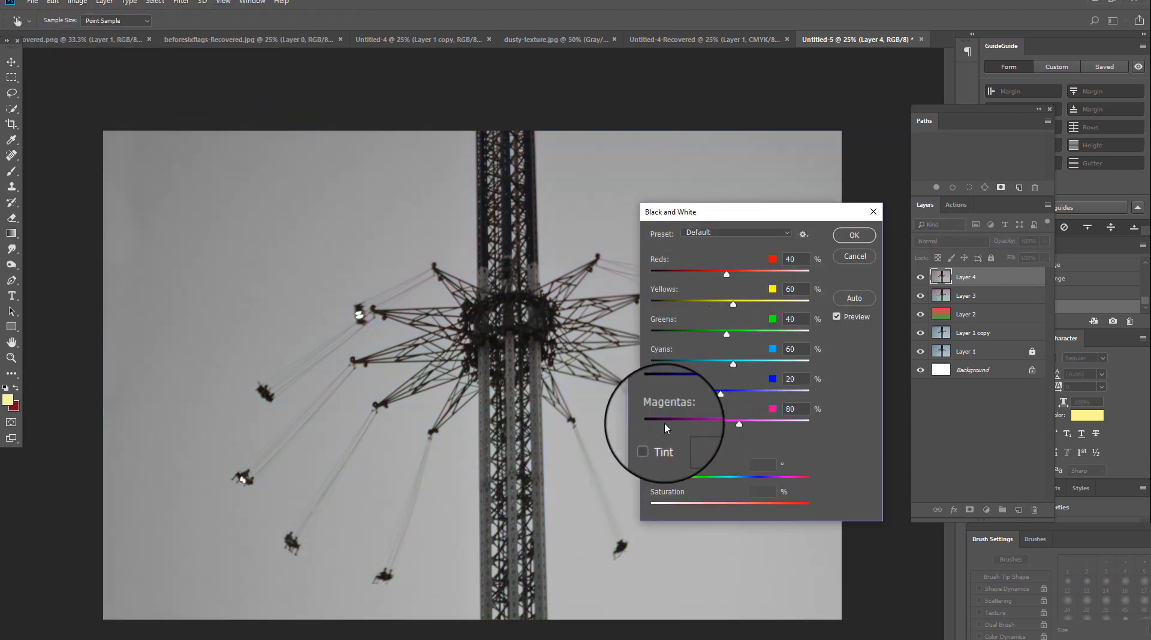
left_click(853, 235)
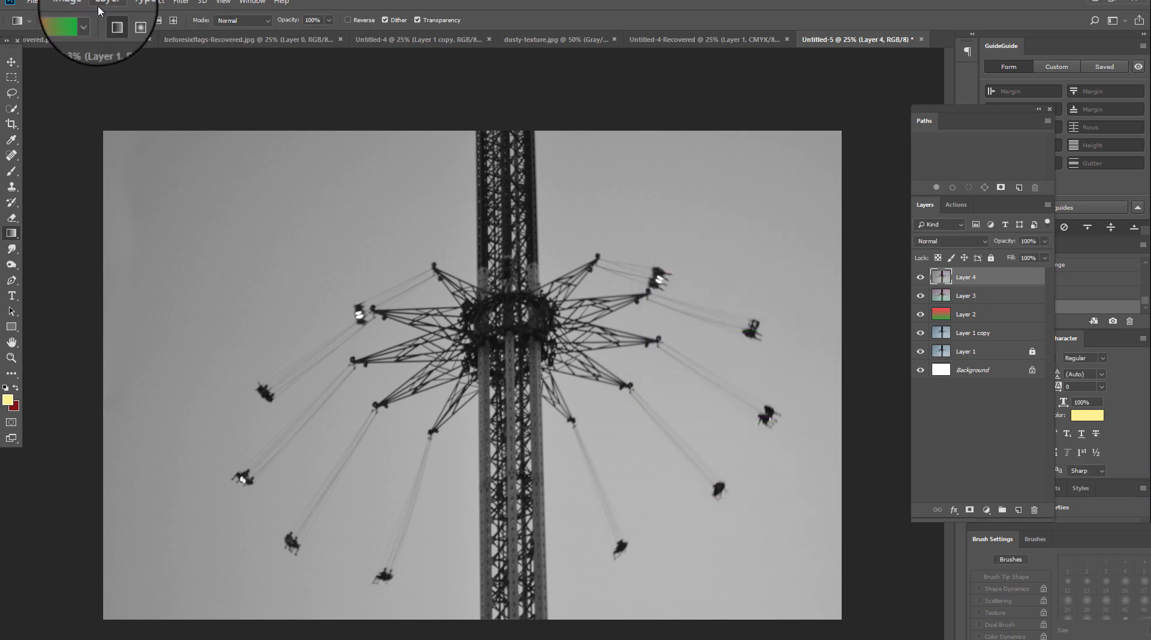
- Increase the black-and-white layer's contrast with Levels, raising the black input point and setting the white input point to 215
left_click(78, 3)
mouse_move(93, 31)
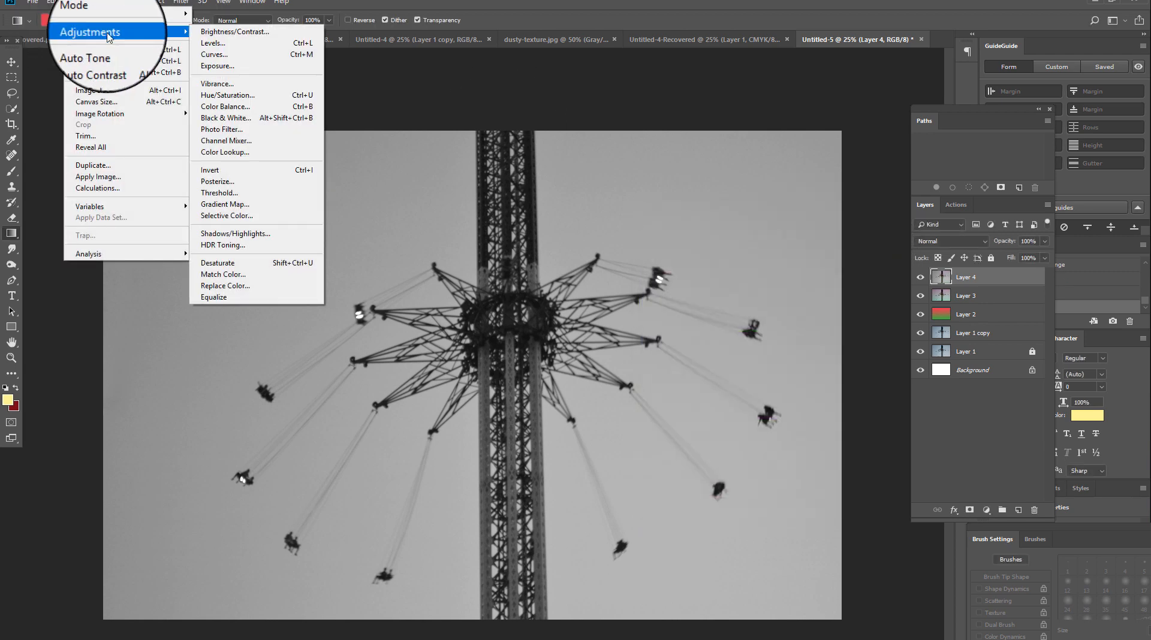
left_click(206, 47)
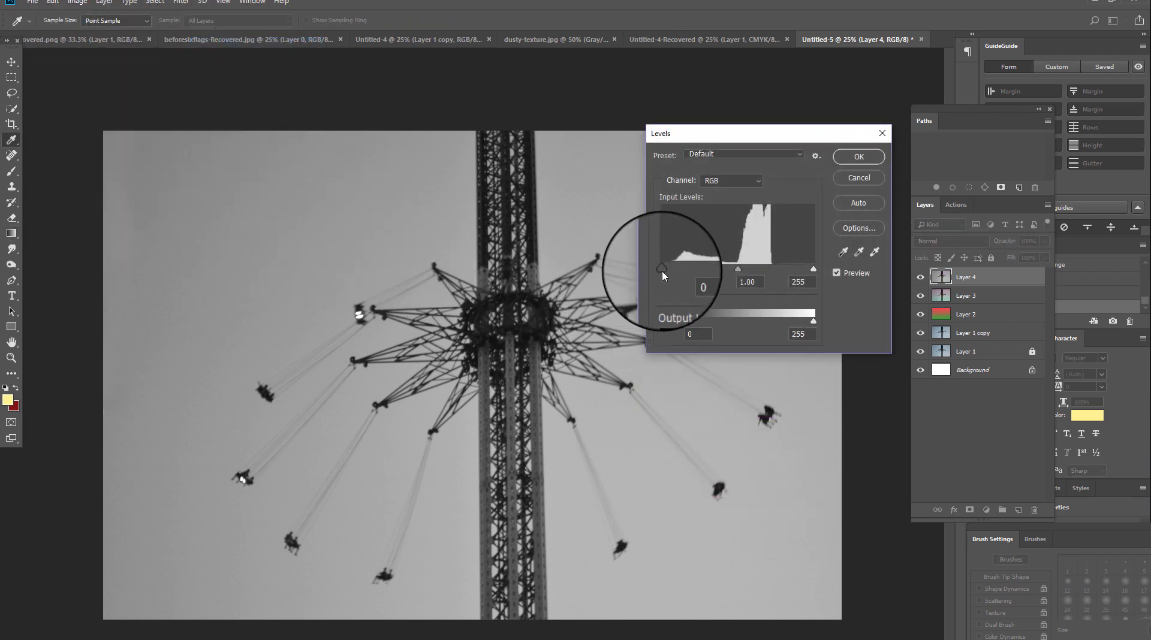
left_click_drag(654, 269, 688, 270)
left_click_drag(813, 269, 790, 269)
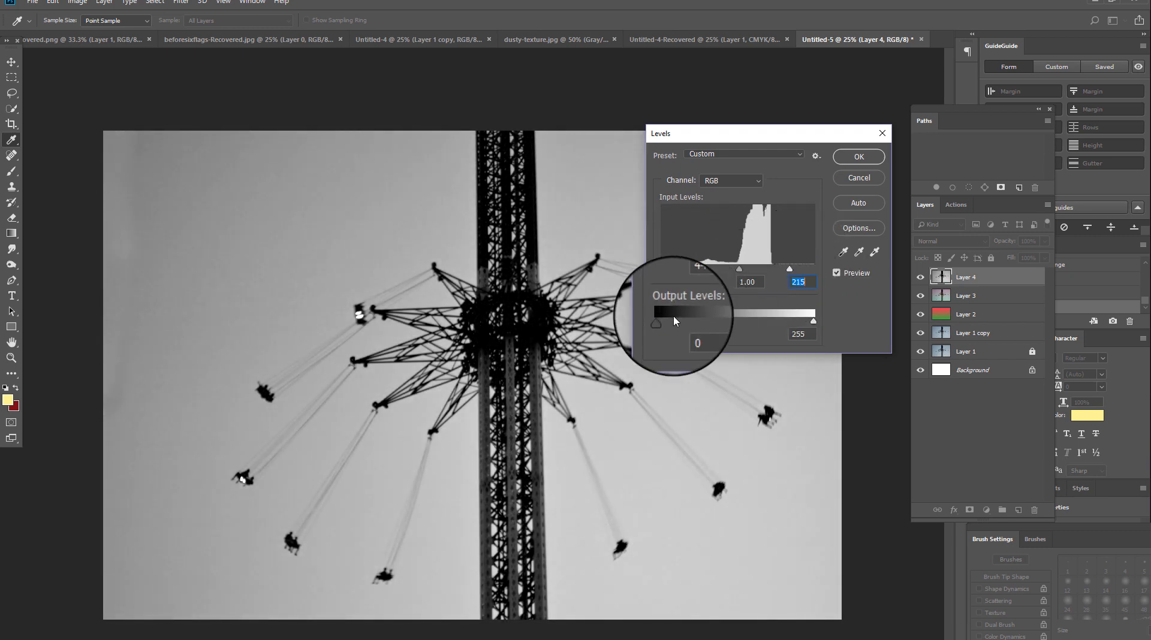
left_click(858, 157)
key("g")
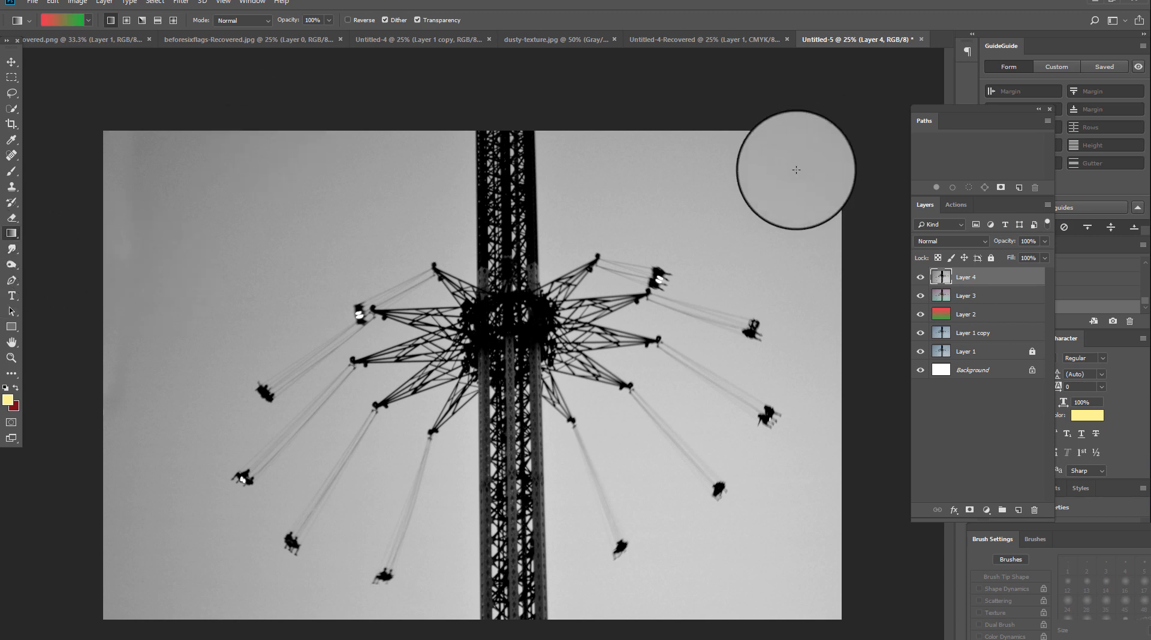
- Set the black-and-white layer's blend mode to Multiply and reduce its fill
left_click(934, 241)
left_click(919, 293)
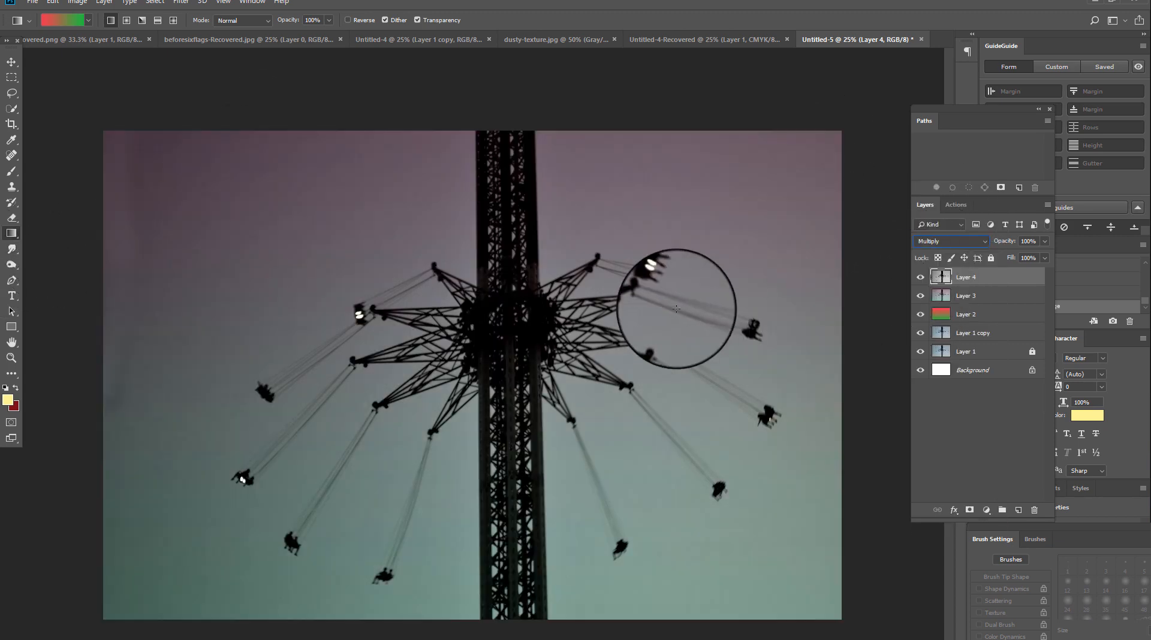
left_click(1044, 258)
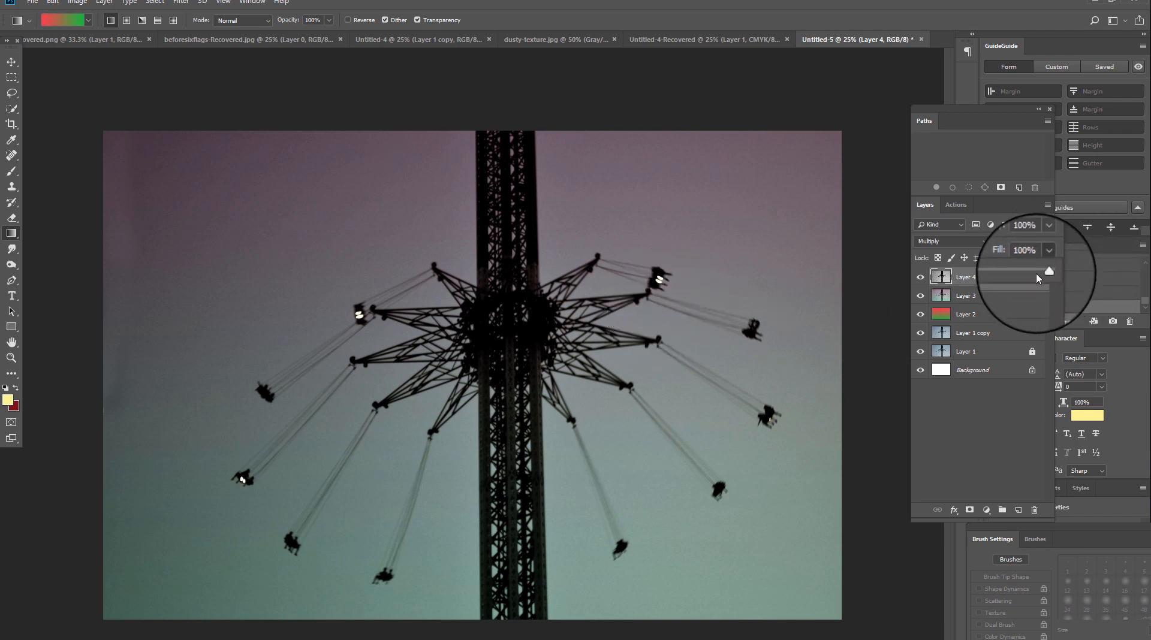
left_click_drag(1027, 271, 1023, 274)
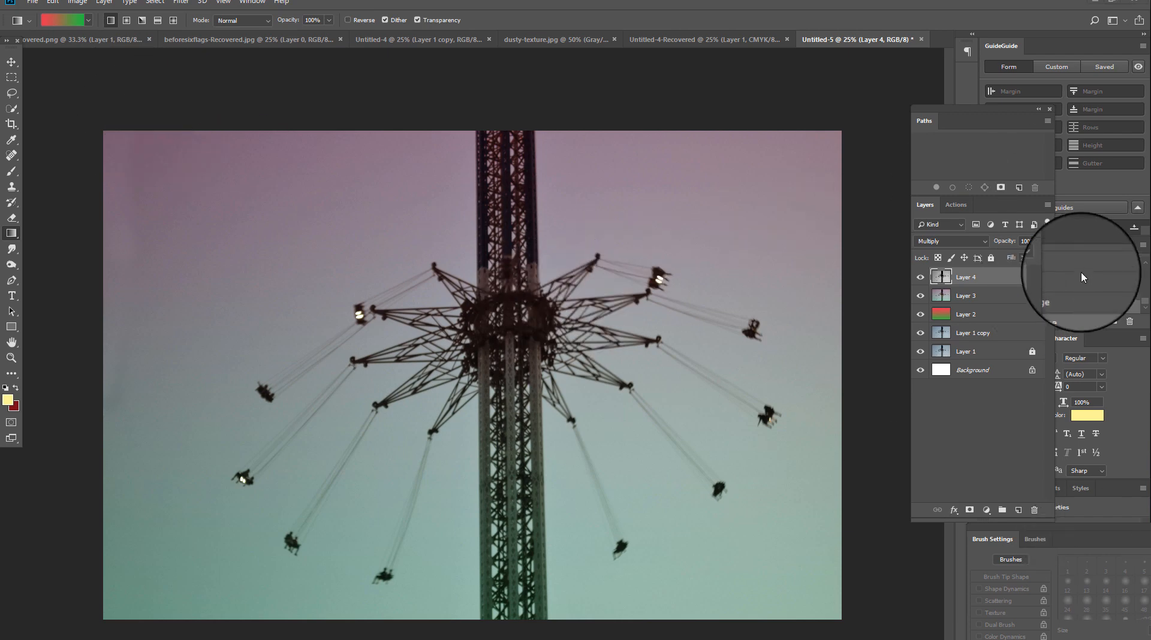
- Add a new layer above the black-and-white layer and select a full-width rectangular strip along the image's top edge
left_click(1018, 510)
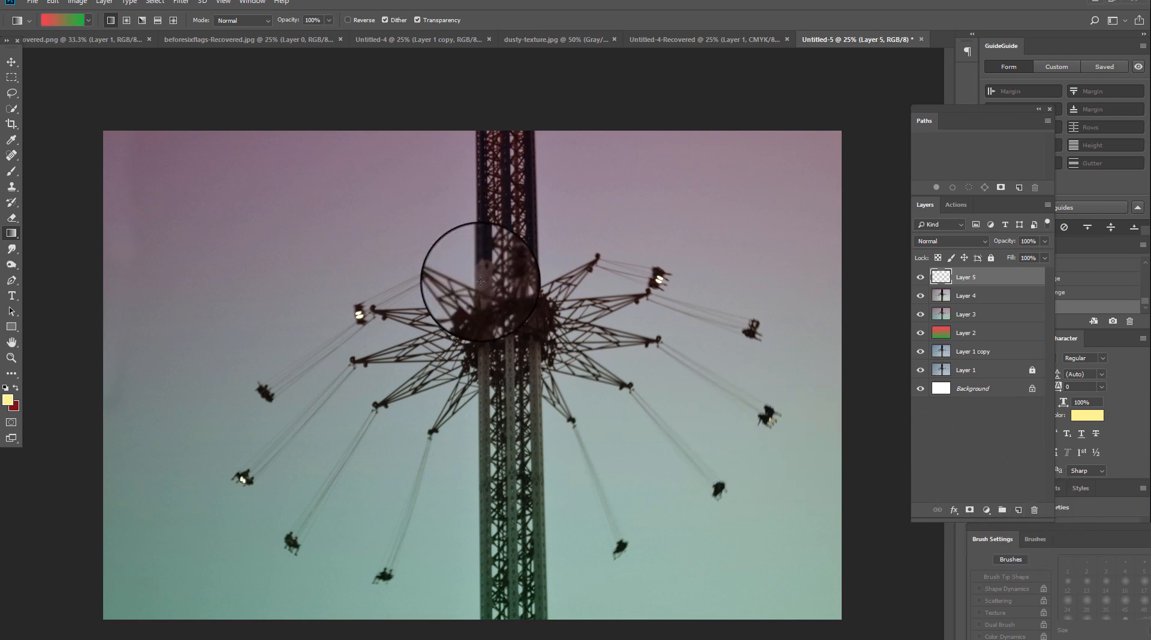
left_click(12, 77)
left_click_drag(83, 116, 903, 240)
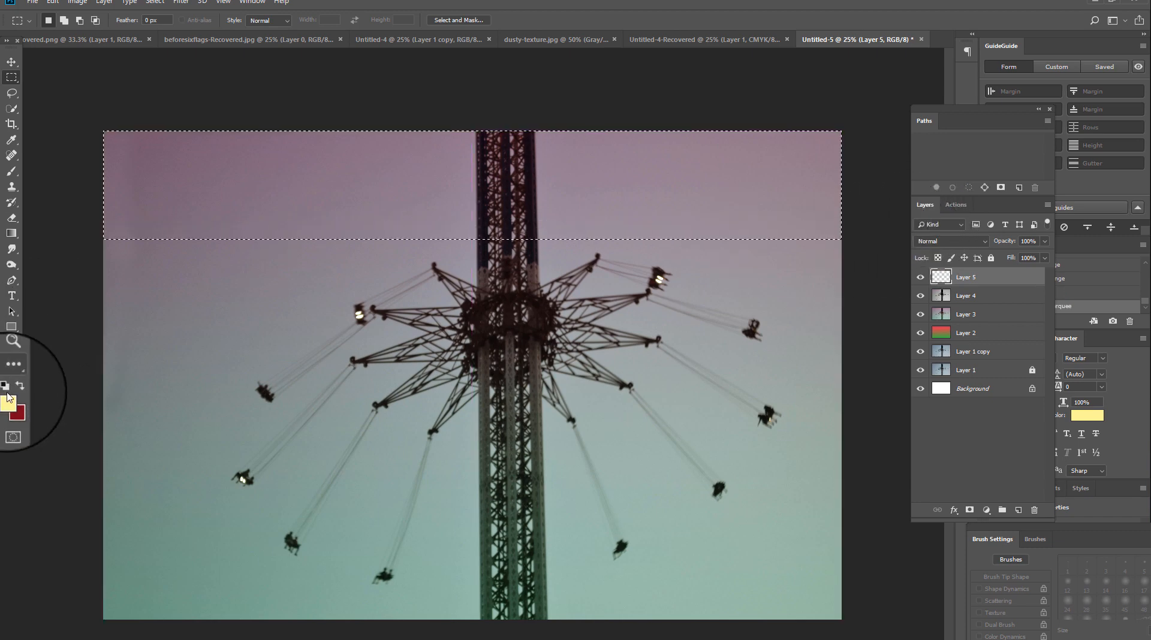
- Change the background color to a dark burnt orange
left_click(13, 407)
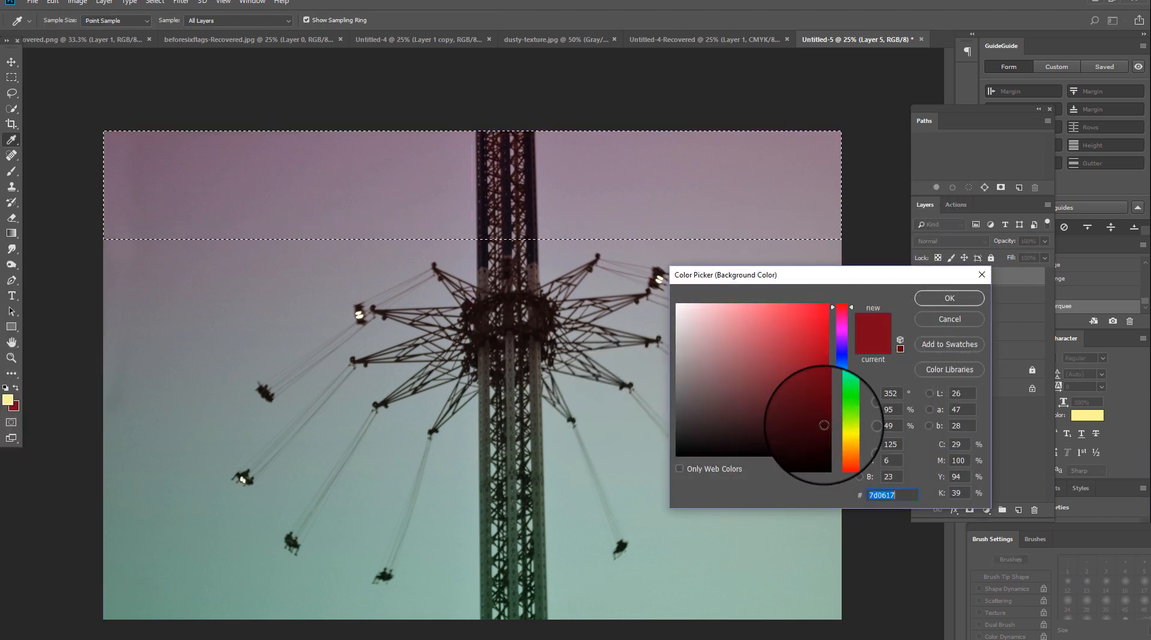
left_click(841, 448)
left_click(819, 401)
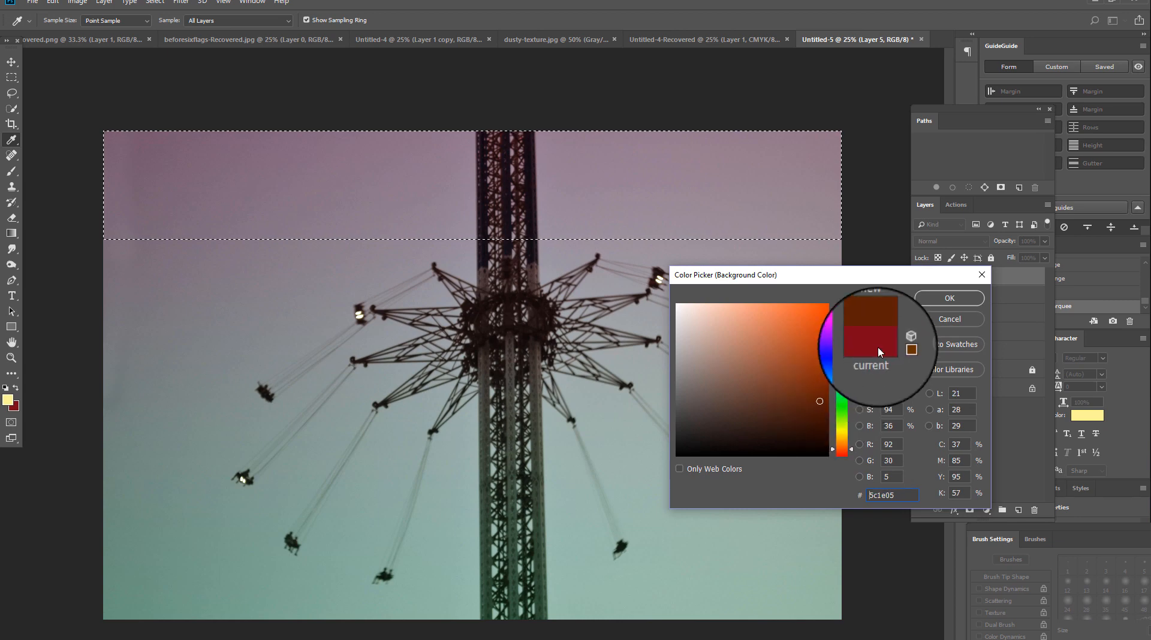
left_click(823, 377)
left_click(949, 296)
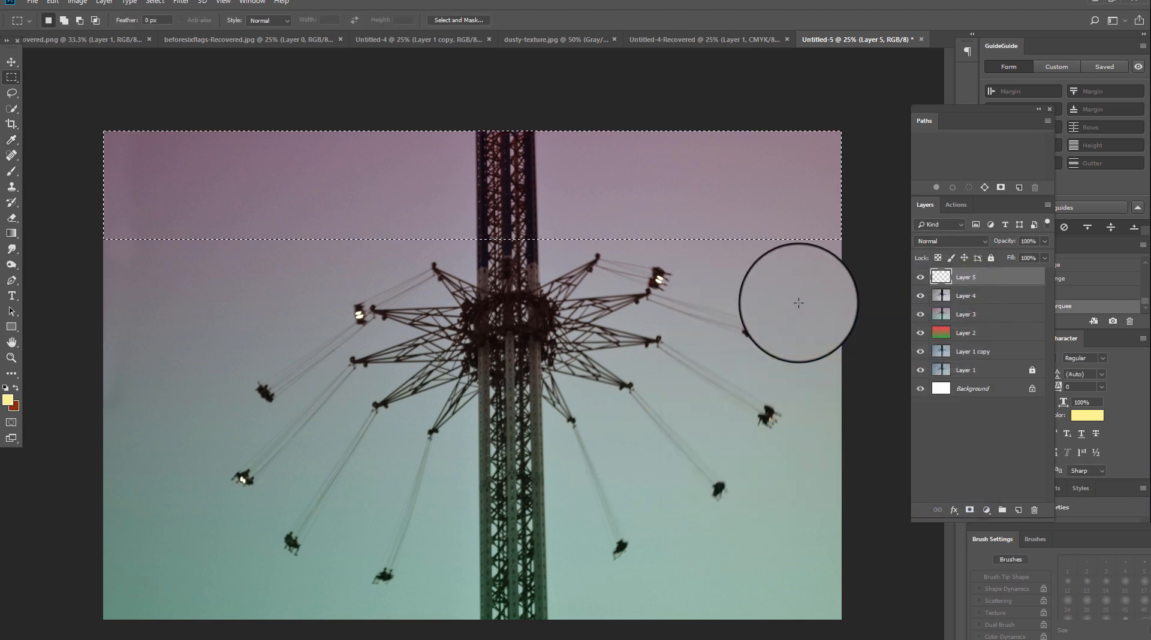
- Fill the selected strip with the burnt orange background color and stretch the band's lower edge down to just above the ride's hub
key("ctrl+BackSpace")
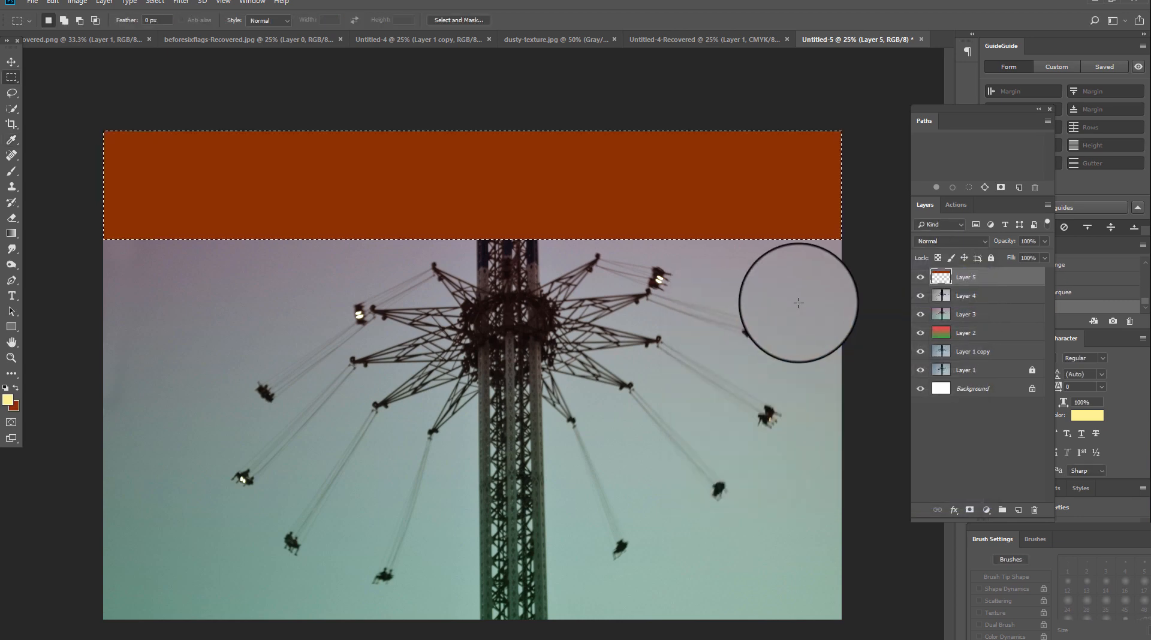
key("ctrl+t")
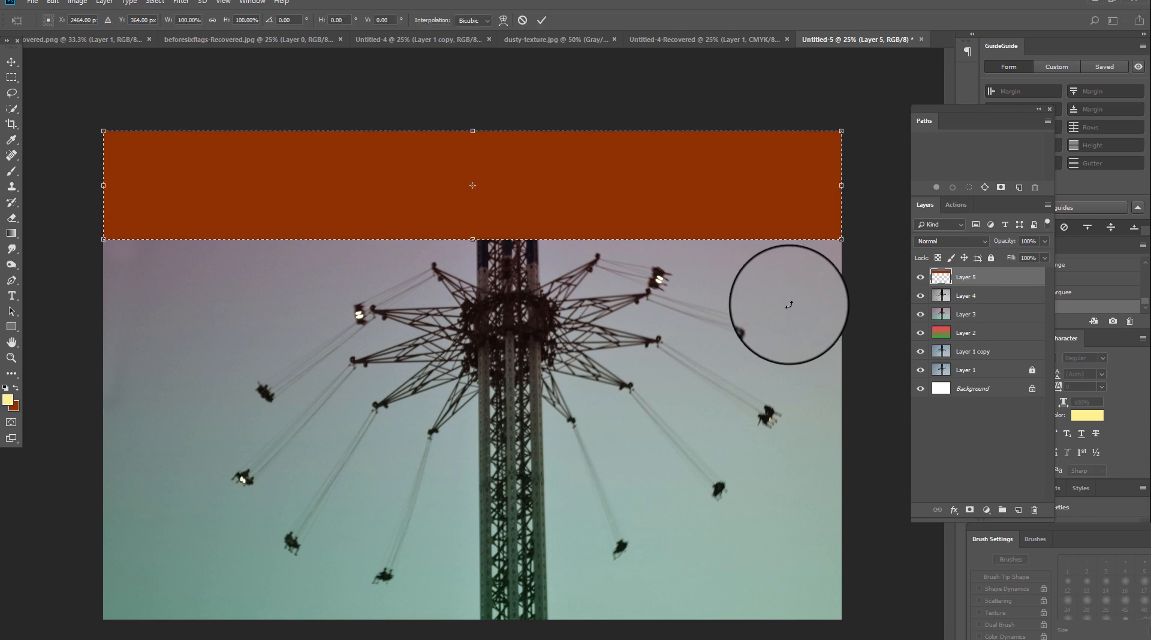
left_click_drag(472, 239, 476, 275)
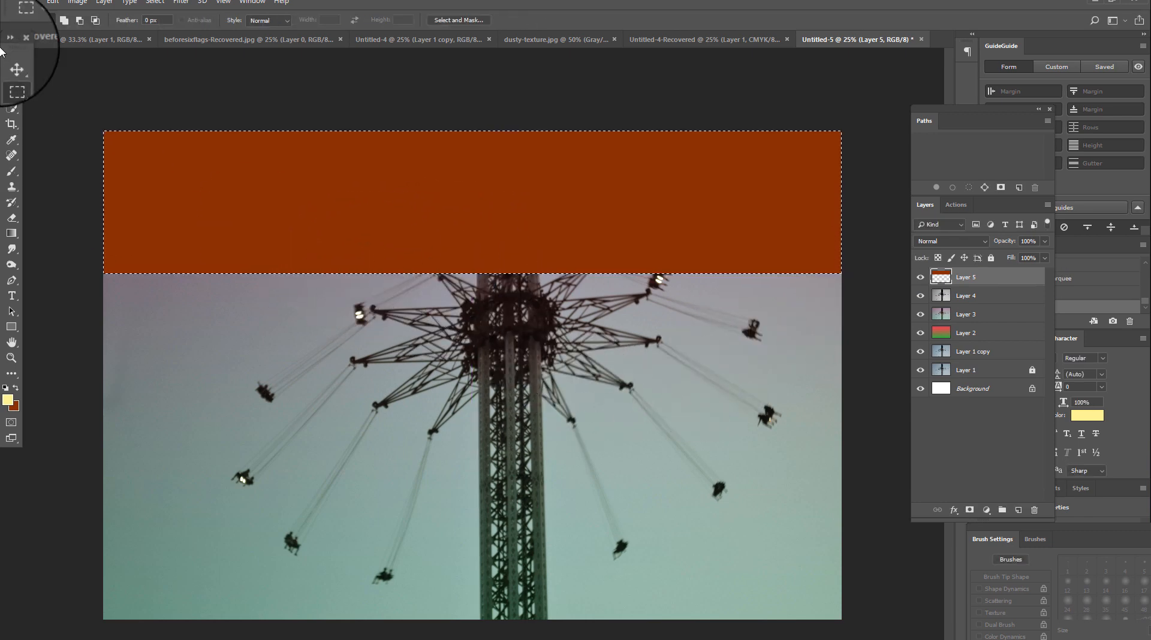
- Select a full-width strip directly below the orange band and fill it with the pale yellow color
left_click(11, 77)
left_click_drag(105, 275, 851, 400)
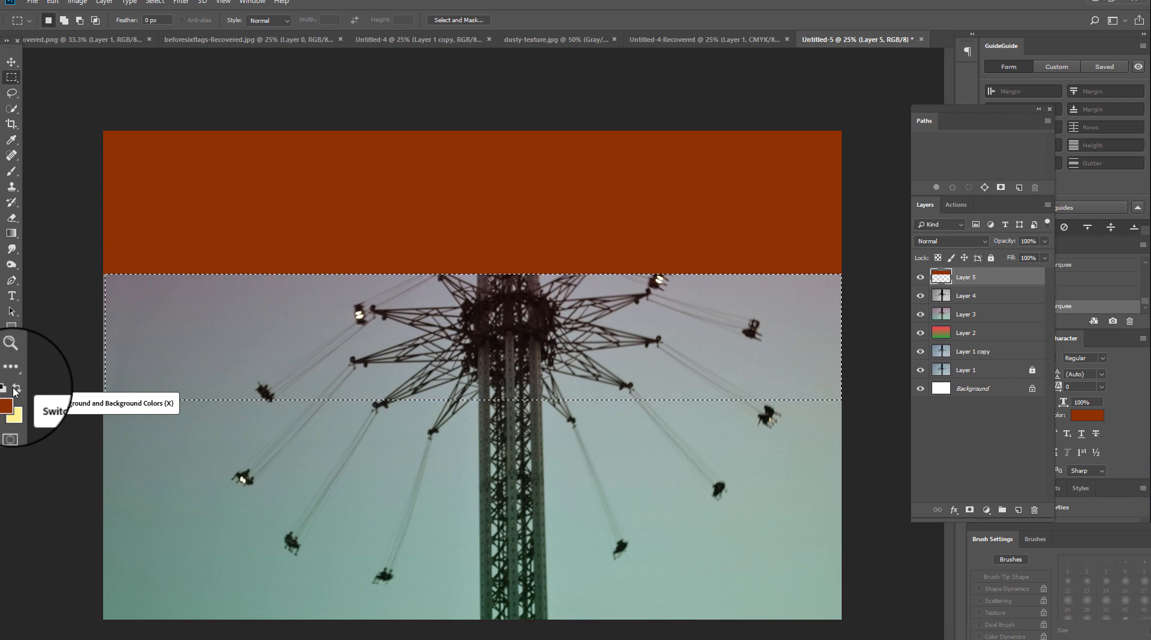
key("ctrl+BackSpace")
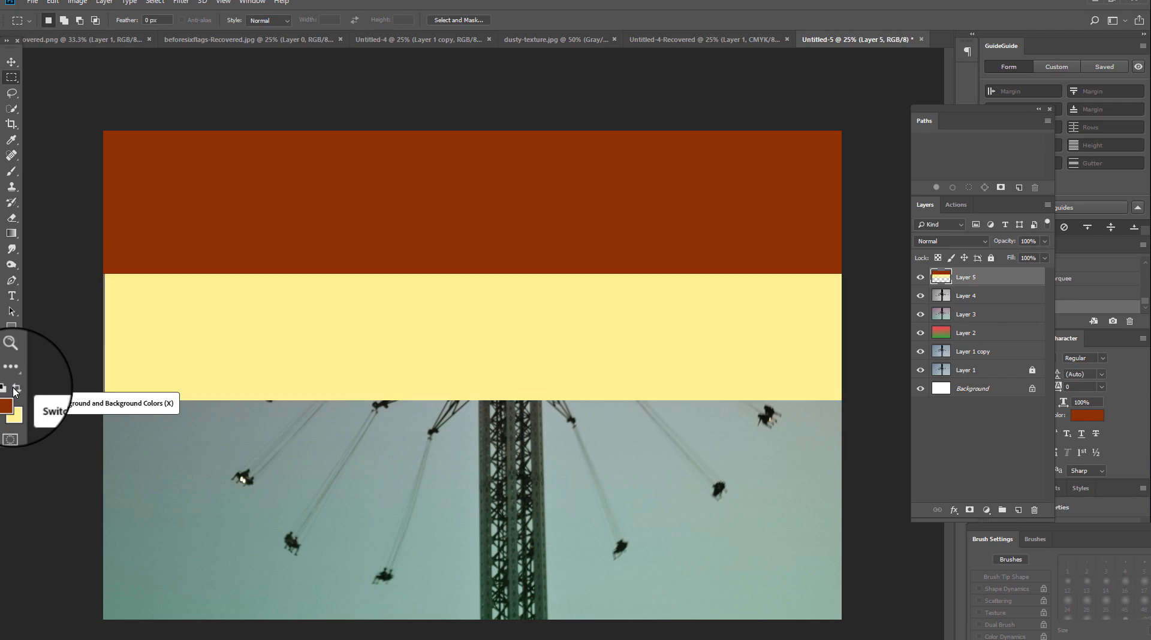
- Select the lower part of the image across its full width and fill it with a light blue background color
left_click_drag(104, 414, 486, 598)
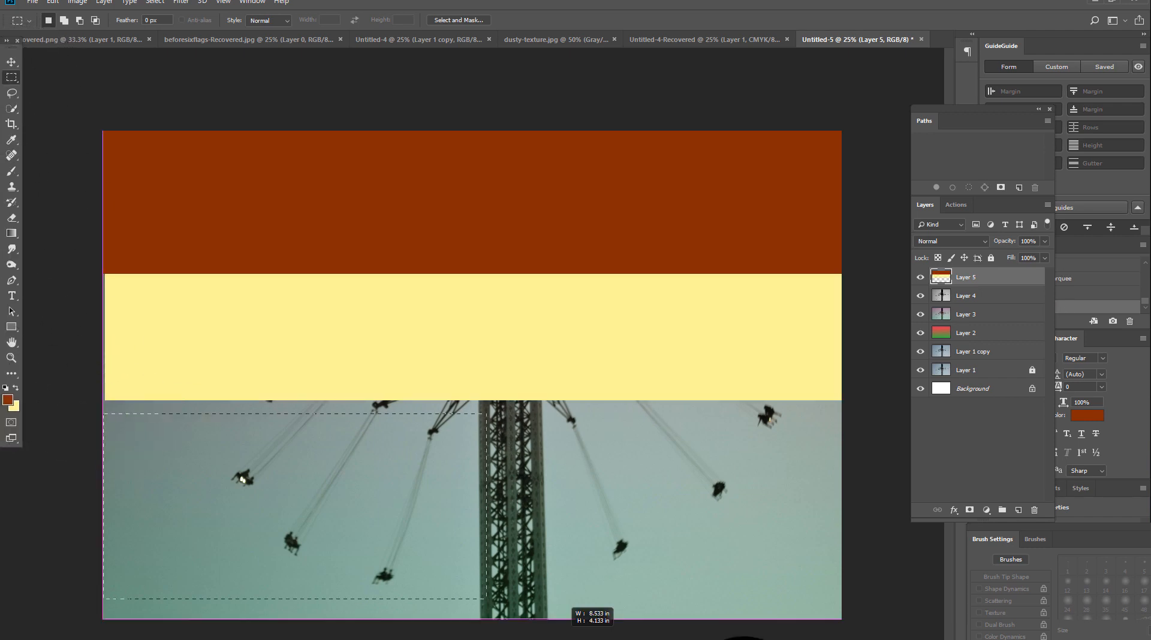
left_click(13, 406)
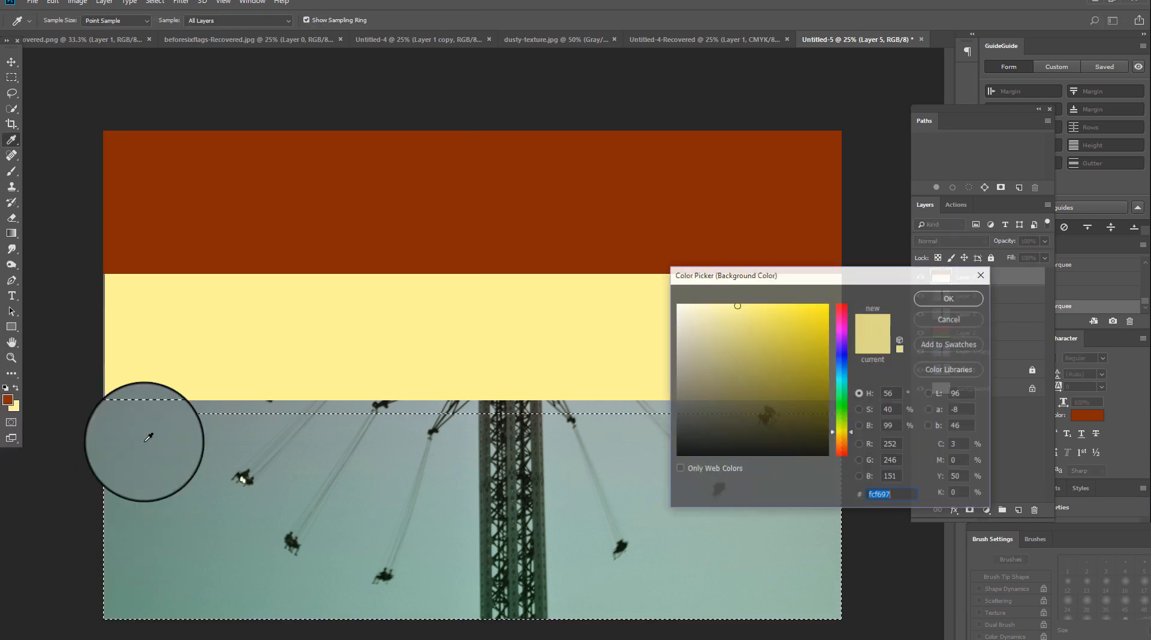
left_click(842, 373)
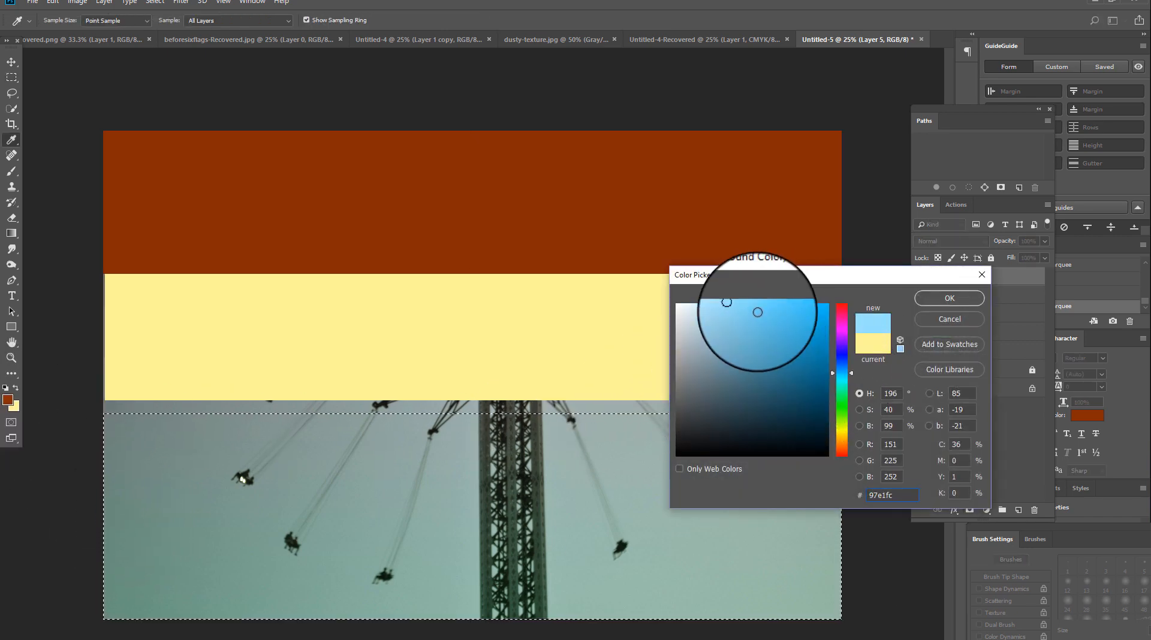
left_click(741, 313)
left_click(949, 298)
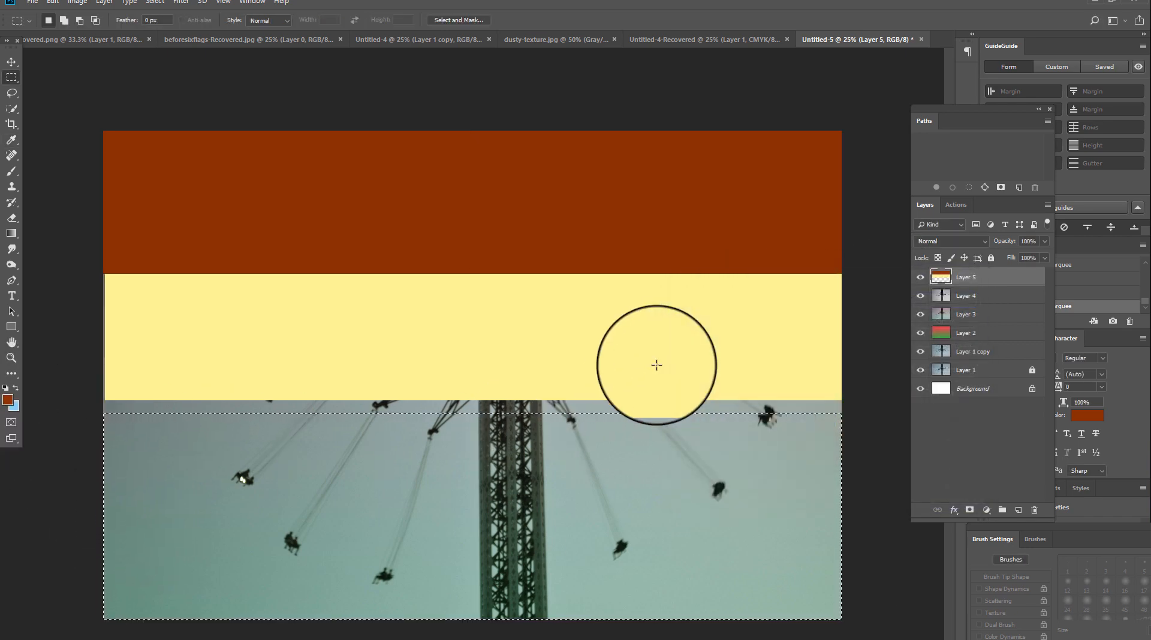
key("ctrl+BackSpace")
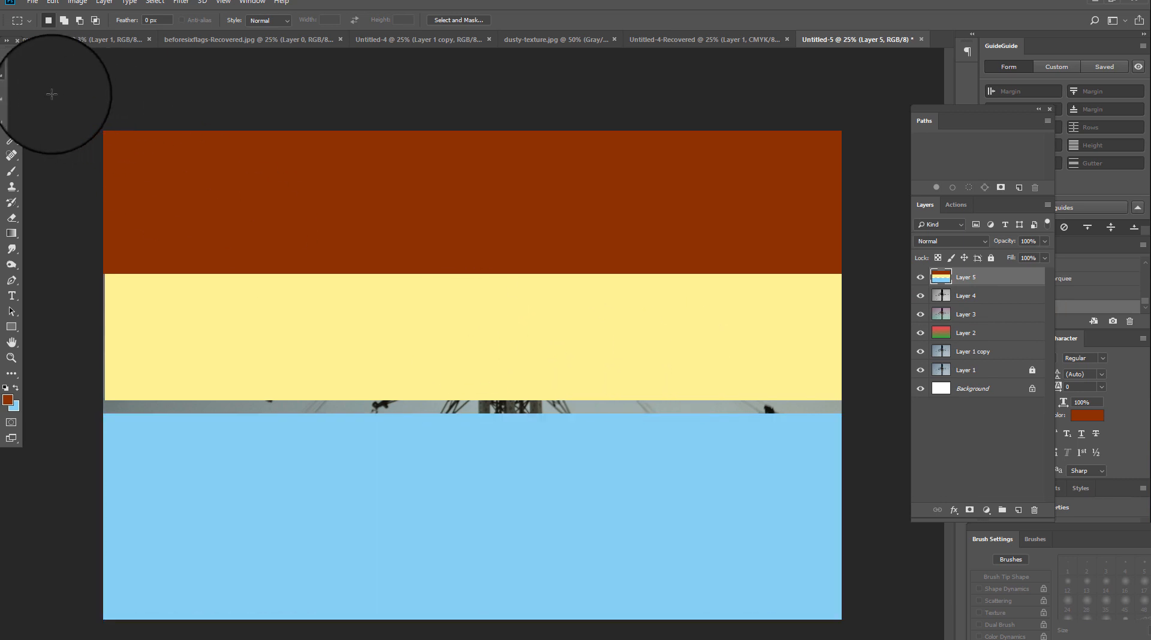
- Apply a 332.2-pixel Gaussian Blur to the color-band layer and blend it as Color Dodge at 26% fill
left_click(181, 3)
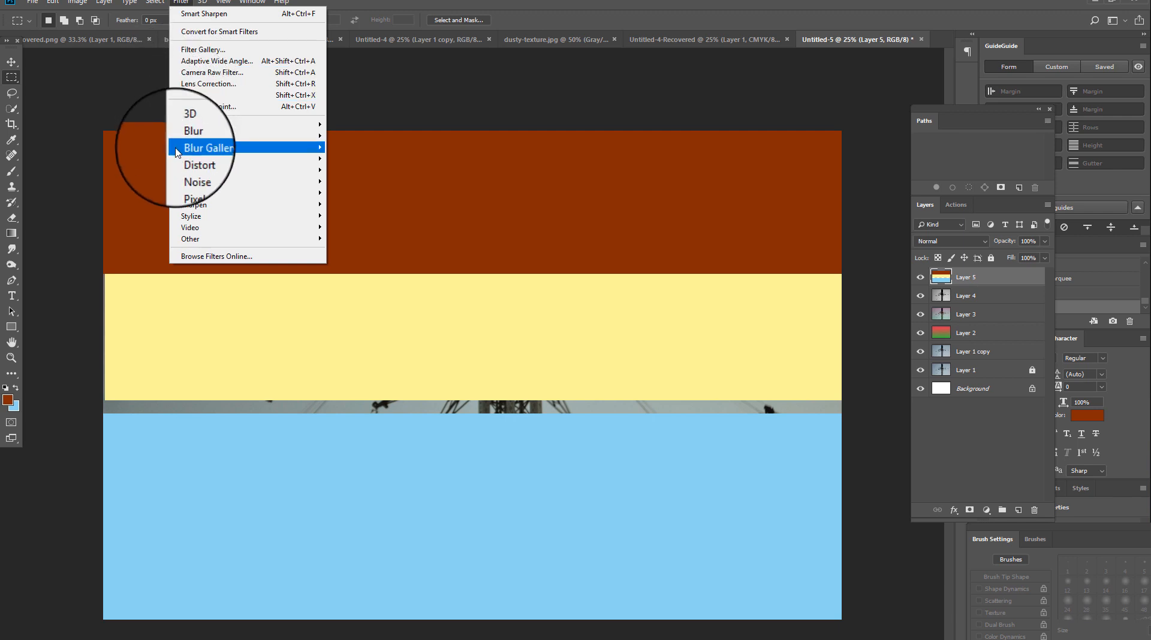
mouse_move(187, 137)
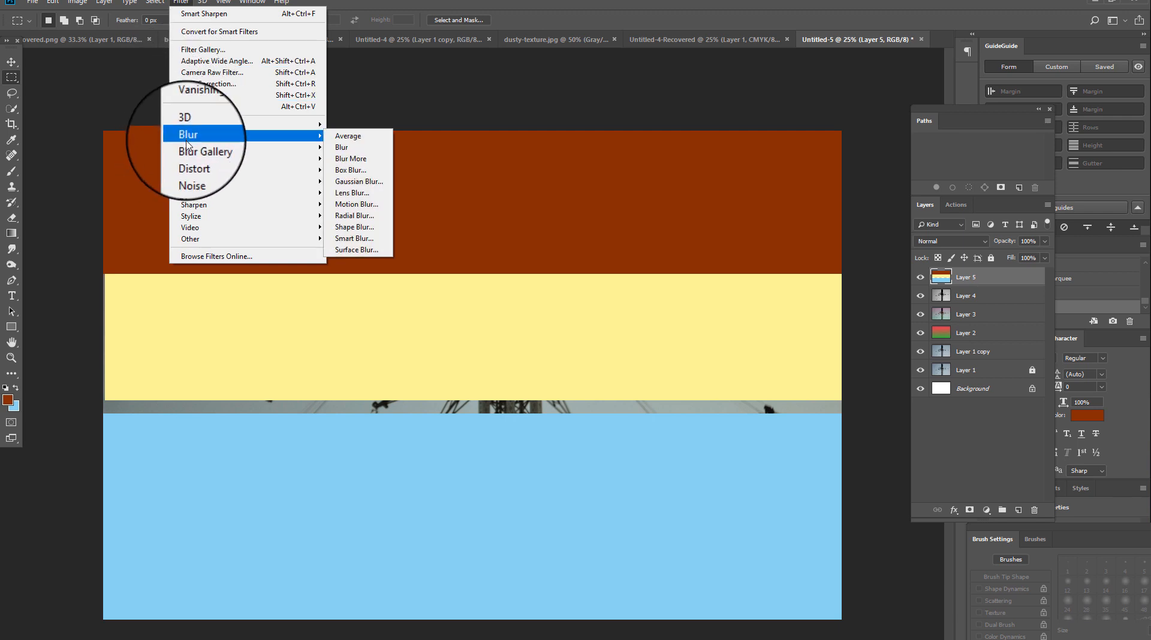
left_click(358, 181)
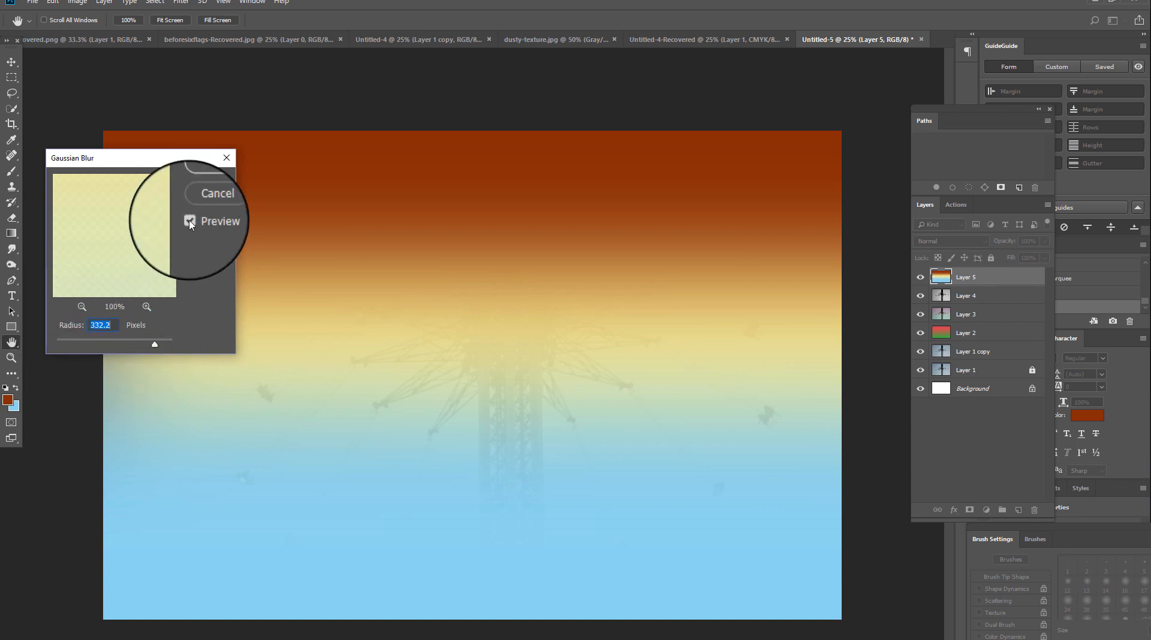
left_click(211, 175)
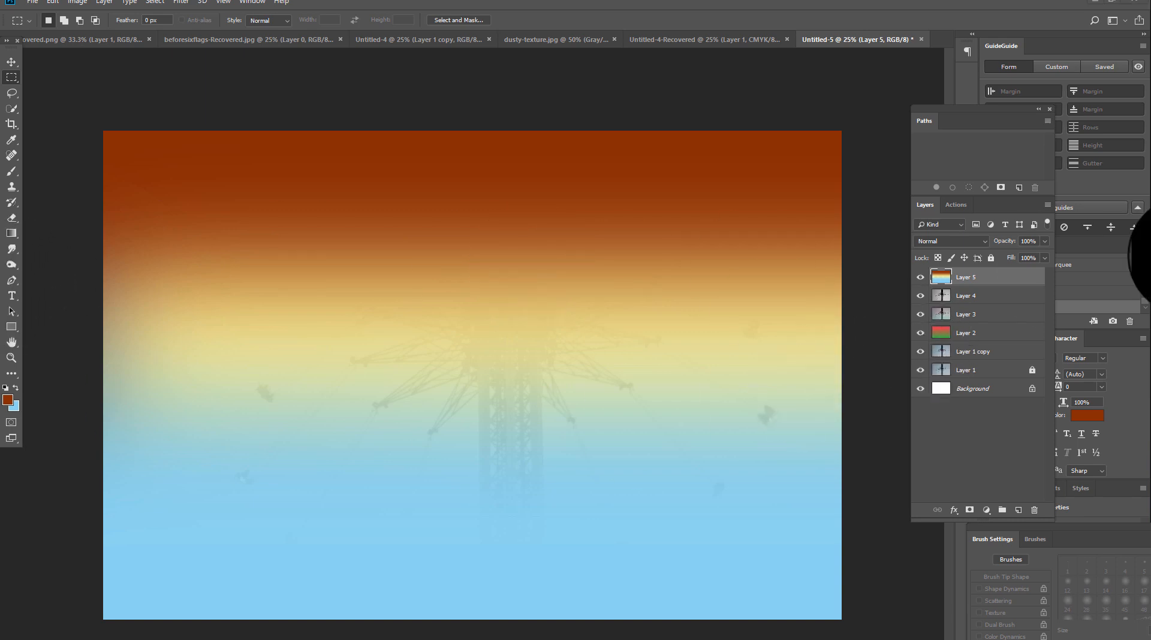
left_click(939, 242)
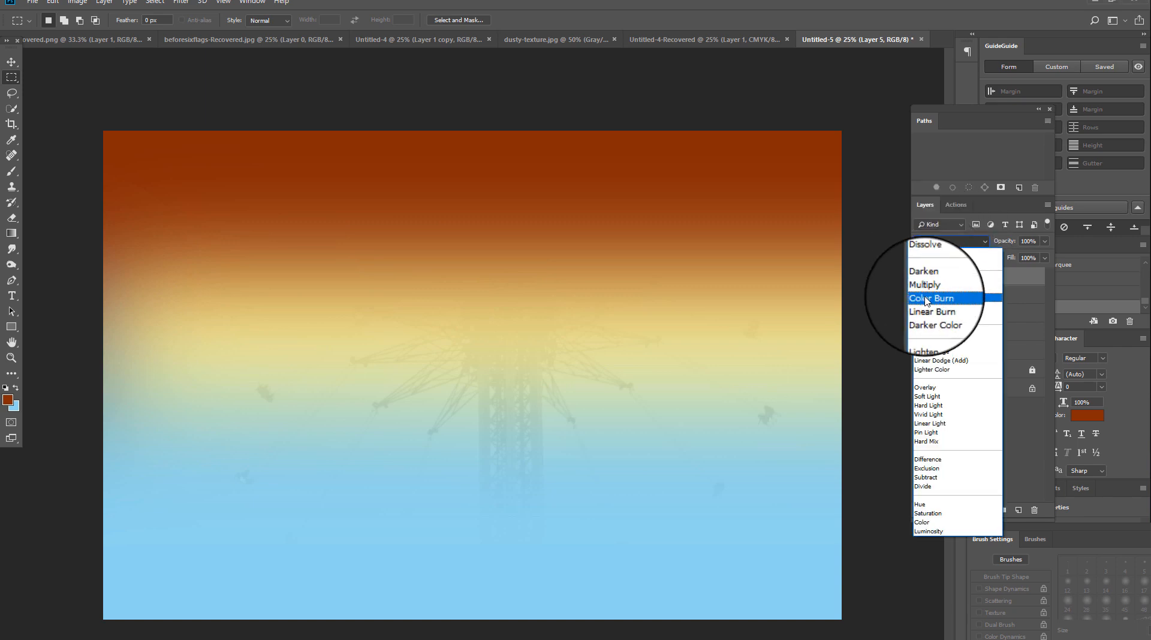
left_click(926, 403)
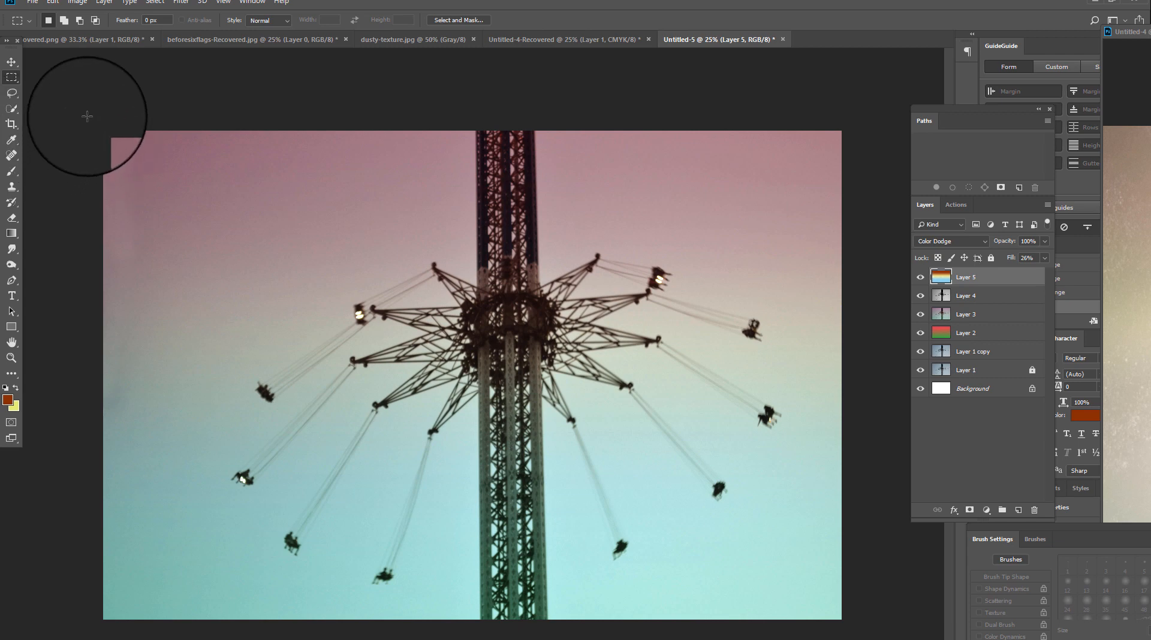
left_click_drag(158, 126, 852, 320)
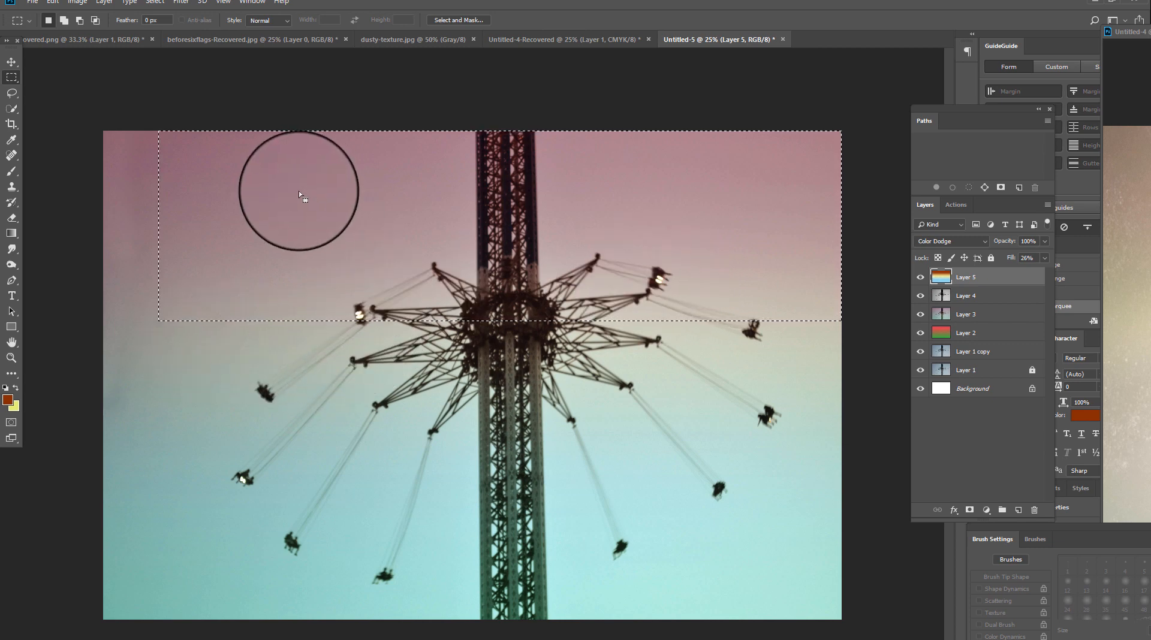
left_click(14, 62)
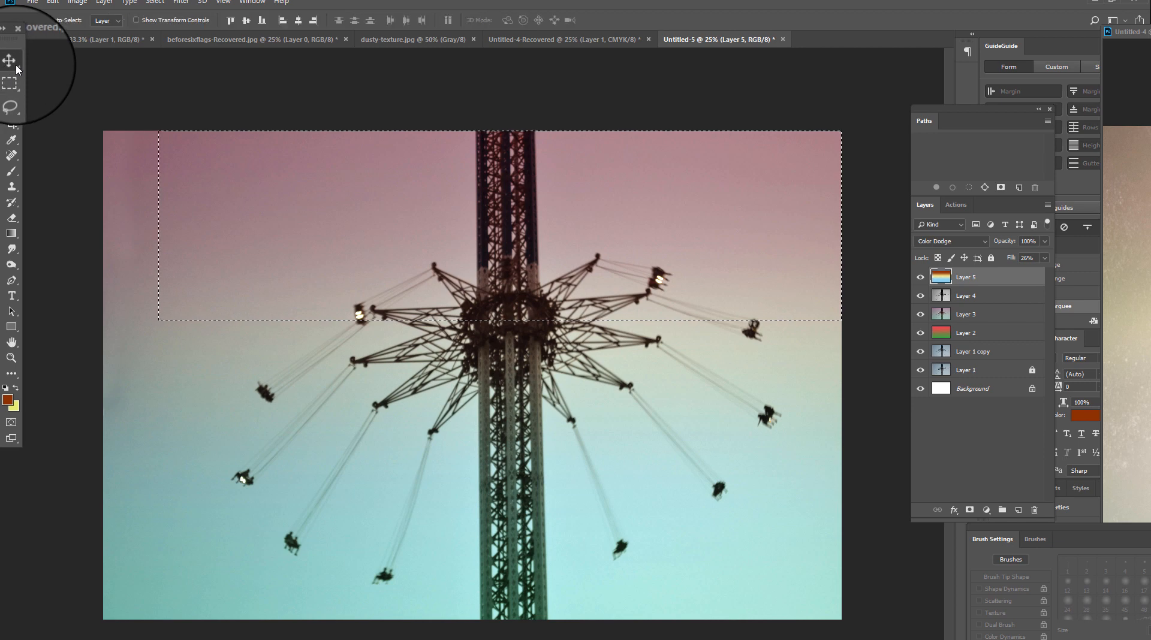
left_click_drag(67, 104, 863, 329)
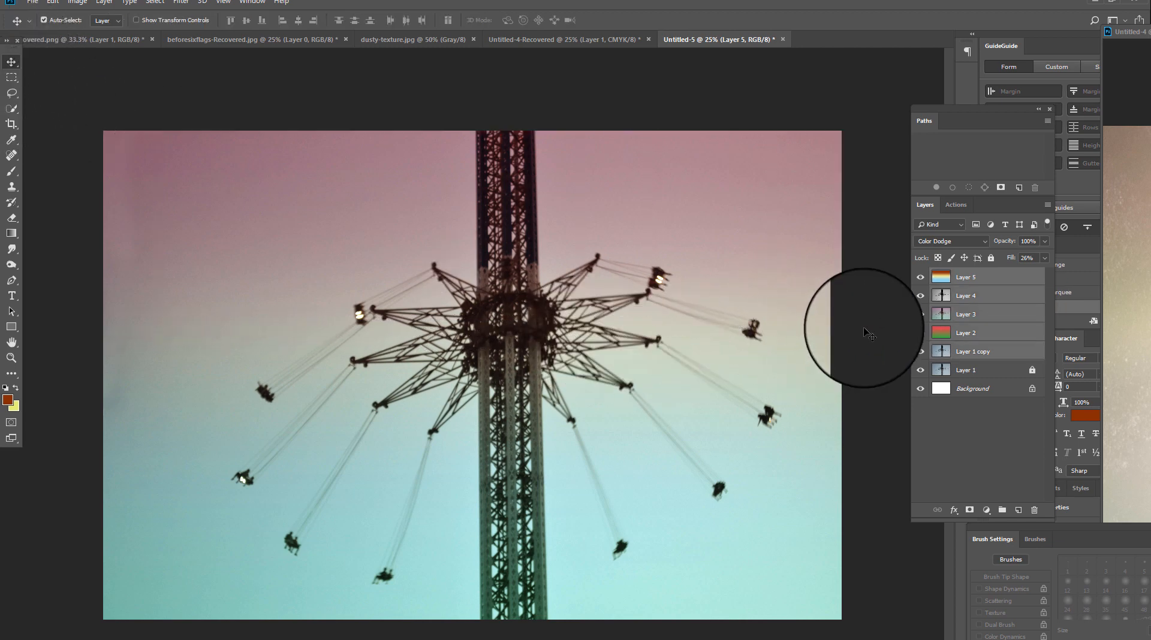
- Add a layer above the color bands and fill the full-width area down to just below the hub with yellow #e4f477
left_click(977, 277)
left_click(1018, 511)
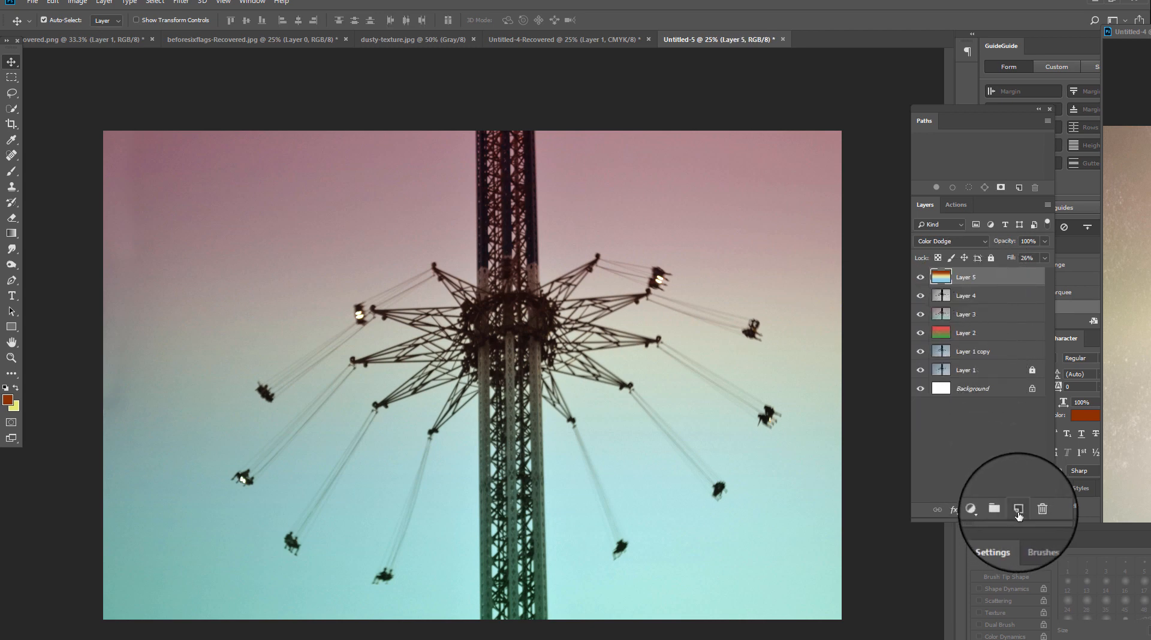
left_click(12, 78)
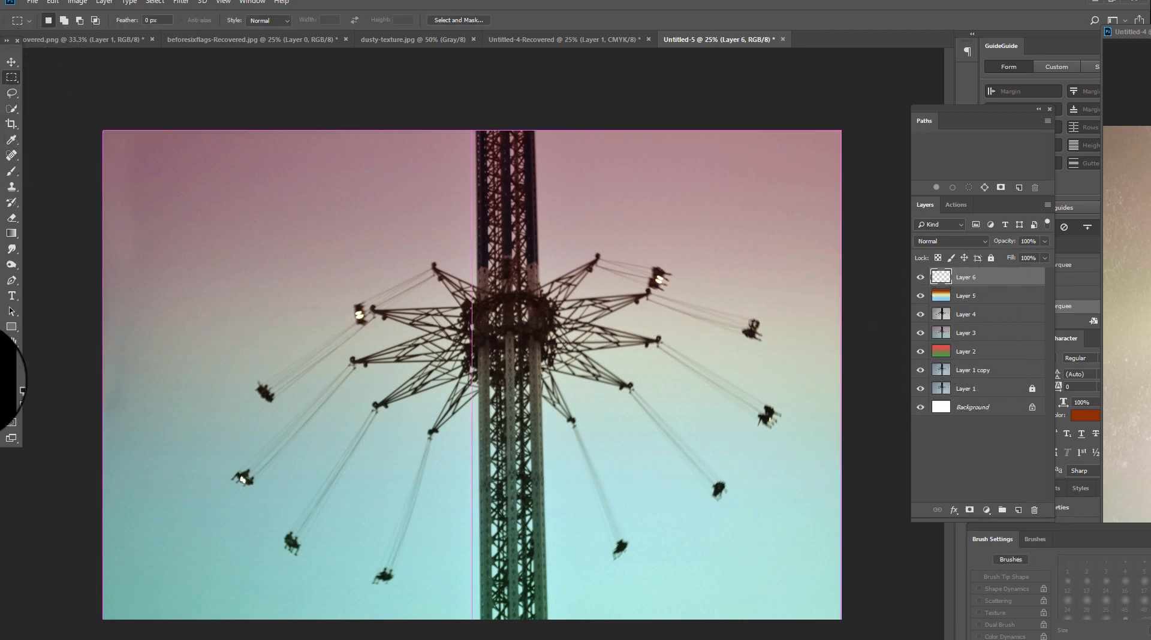
left_click(17, 408)
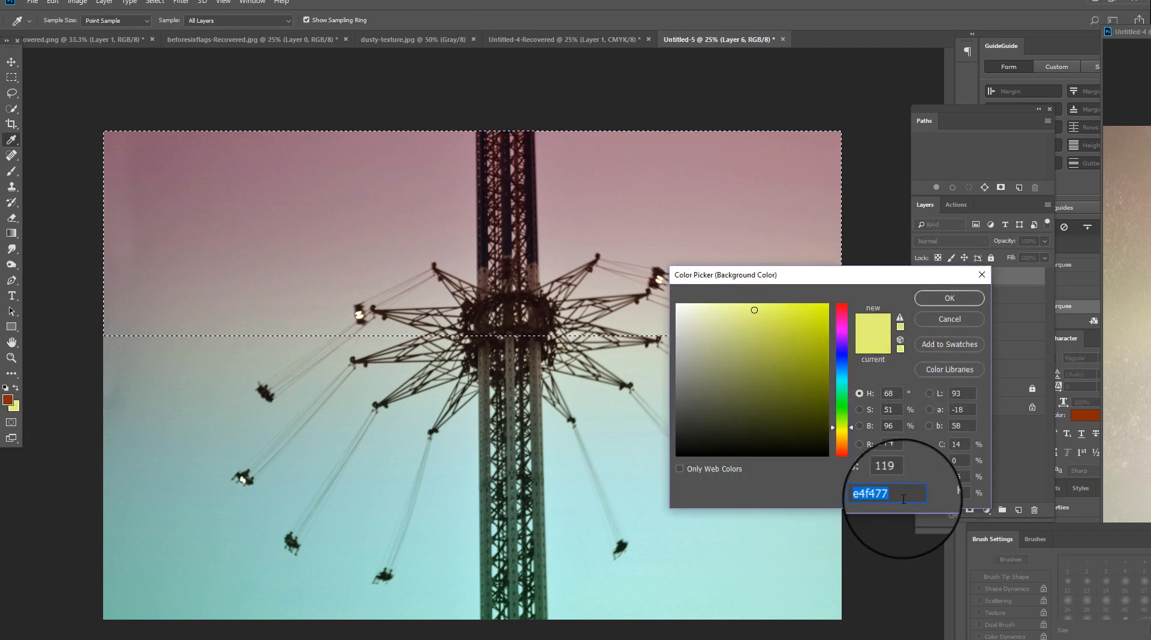
left_click(949, 298)
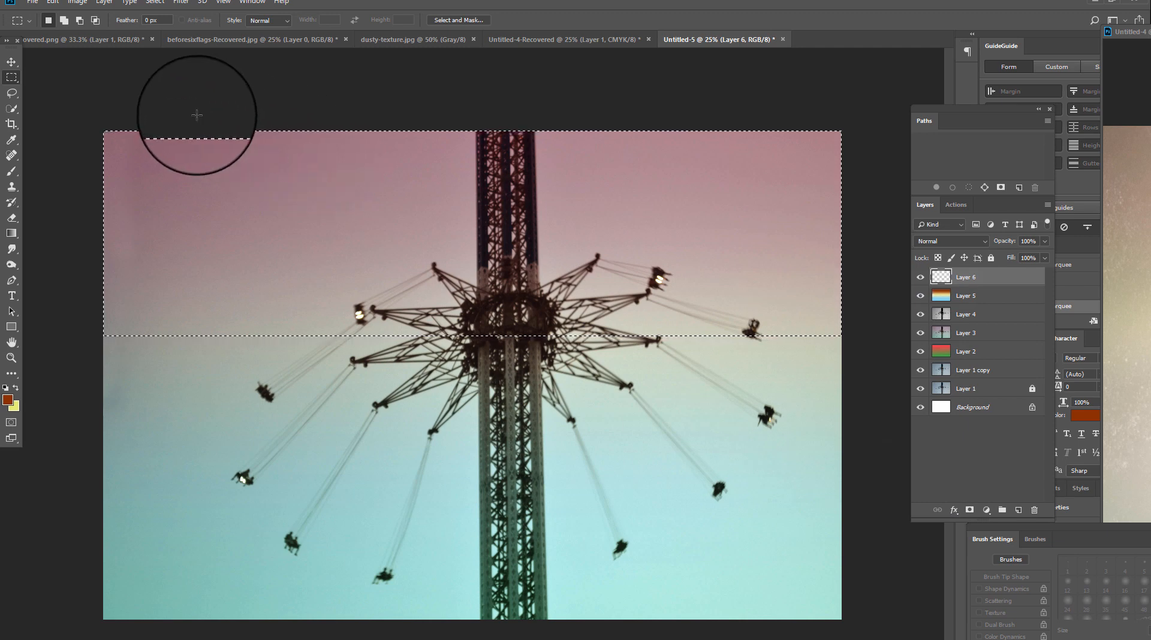
key("ctrl+BackSpace")
key("ctrl+d")
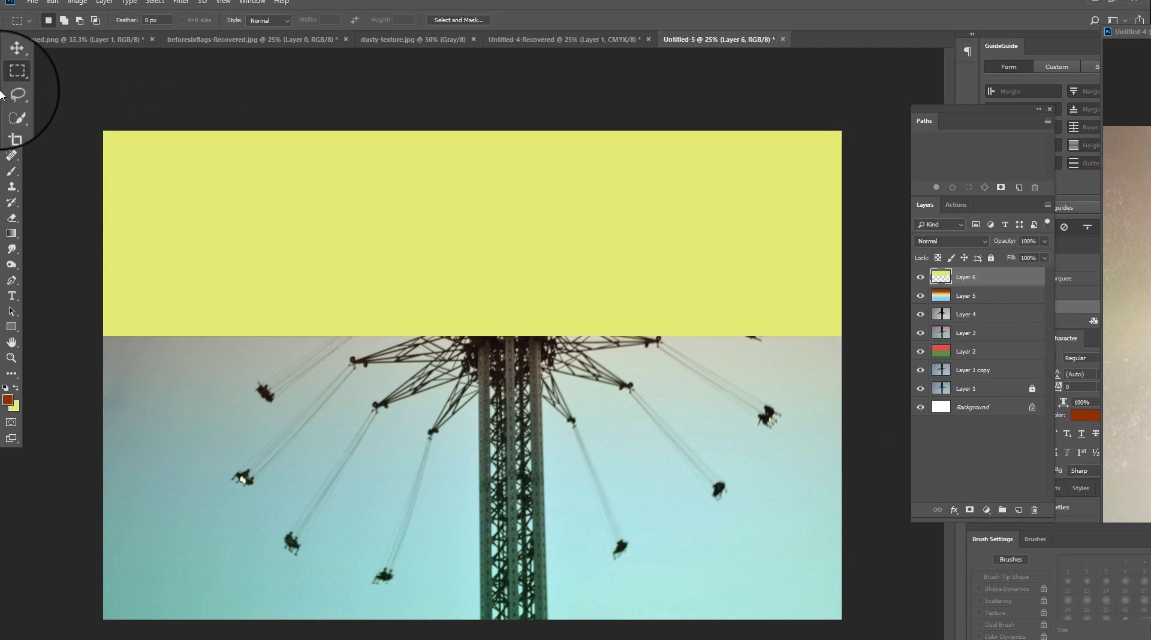
- Soften the yellow block with a Gaussian Blur of 332.2 pixels
left_click(181, 3)
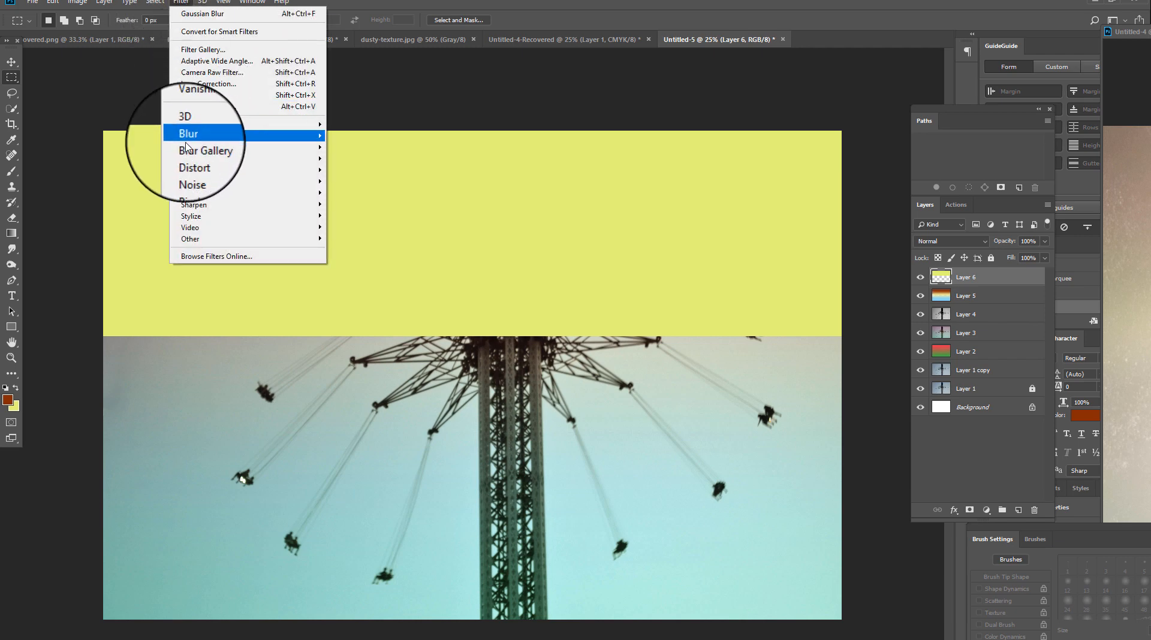
mouse_move(197, 136)
left_click(369, 183)
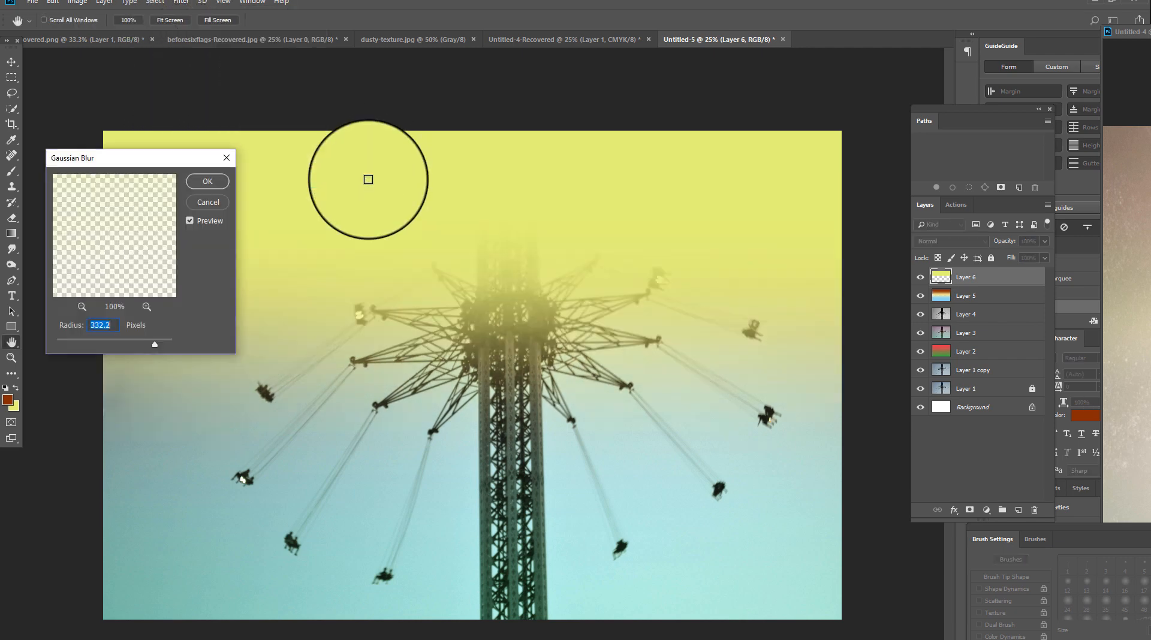
left_click(208, 185)
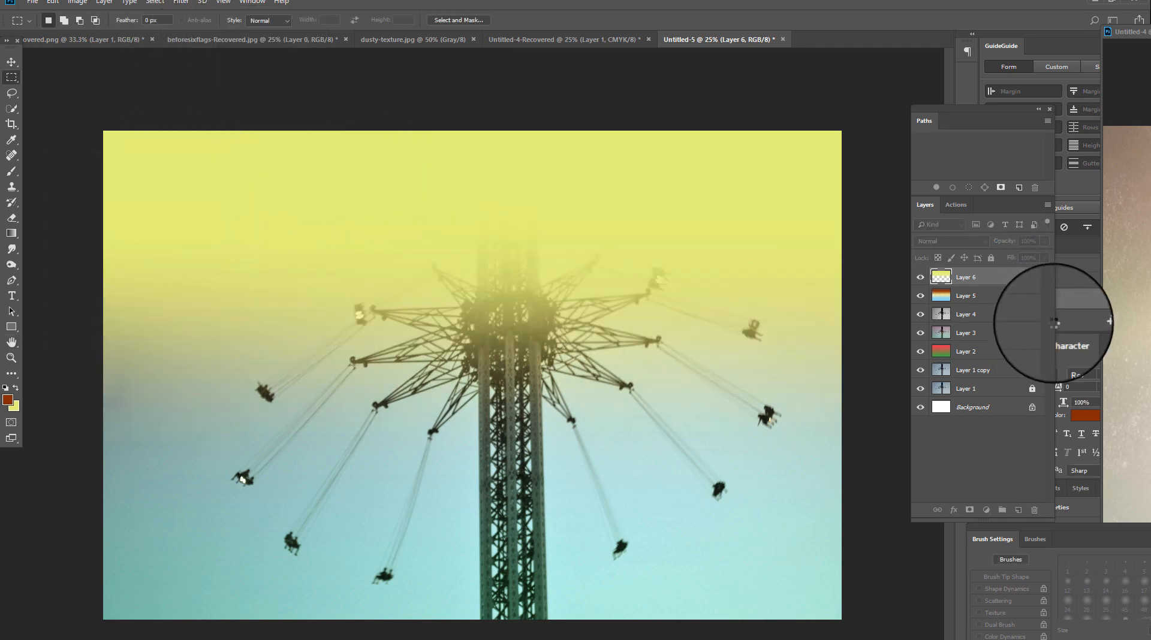
- Set the yellow layer's blend mode to Overlay and its fill to 52%
left_click(944, 242)
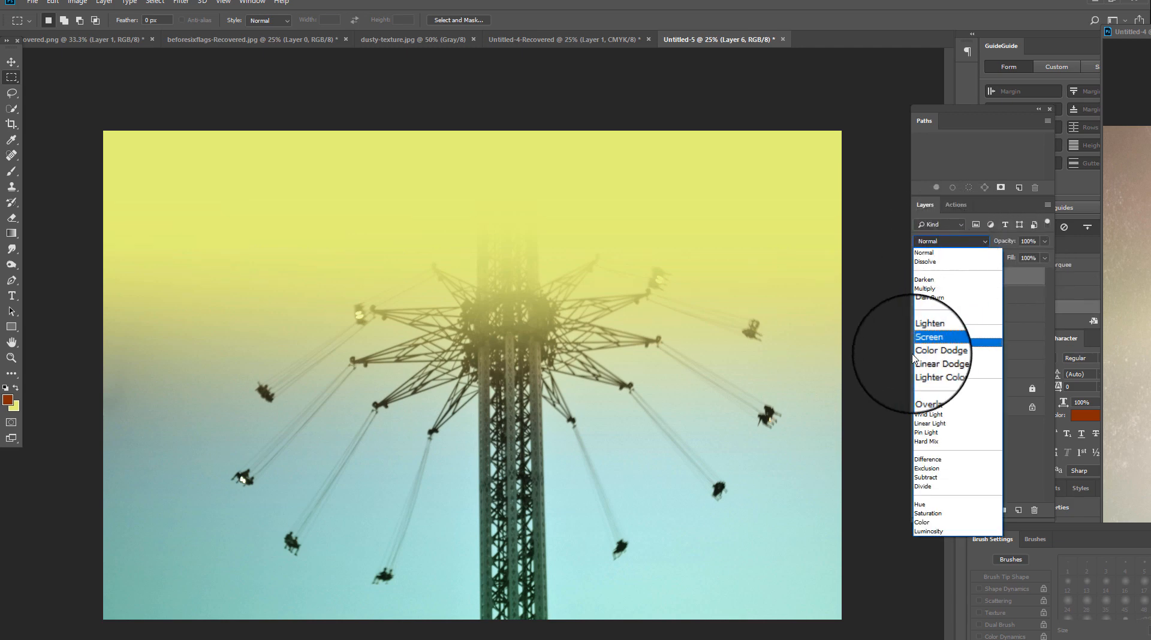
left_click(924, 387)
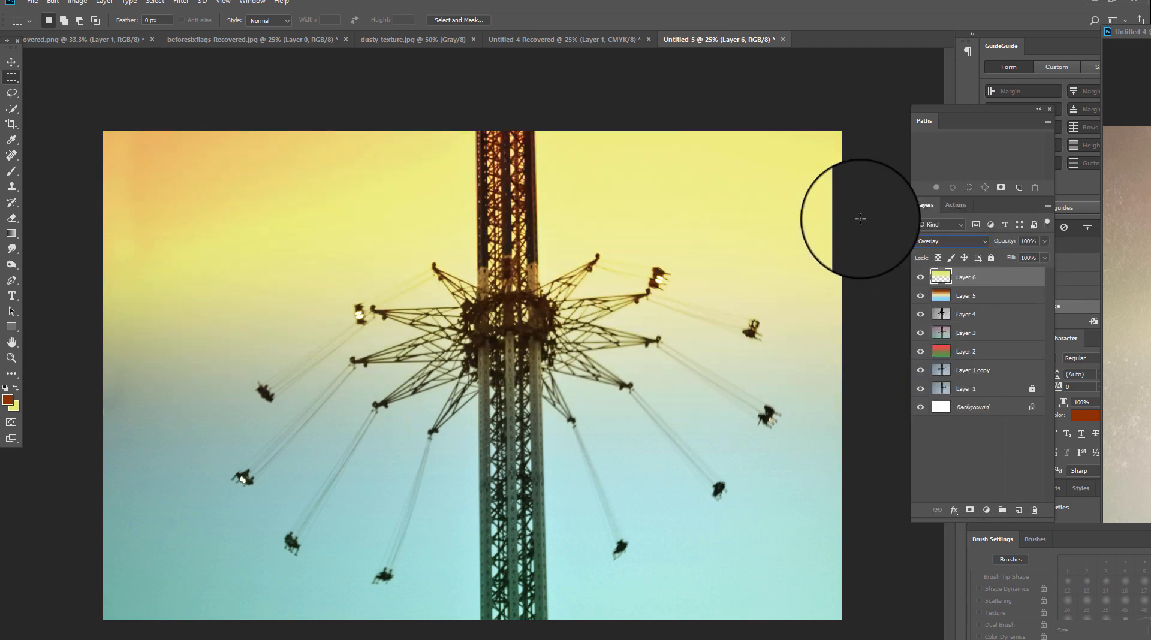
left_click(952, 241)
left_click(1049, 257)
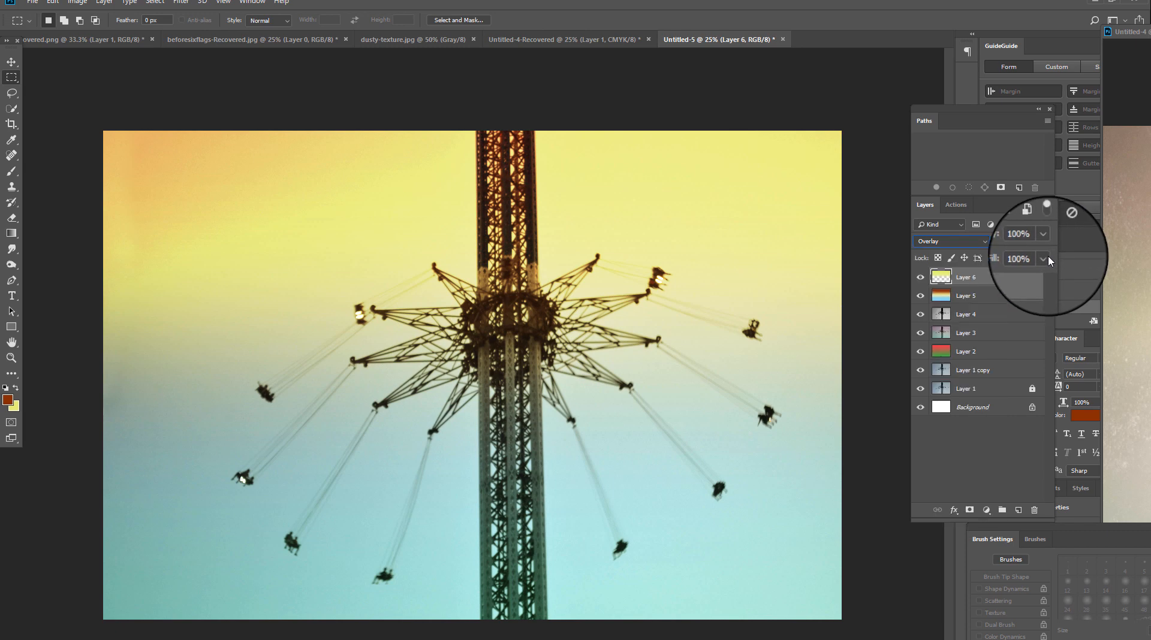
left_click(1048, 258)
left_click_drag(1040, 270, 1016, 274)
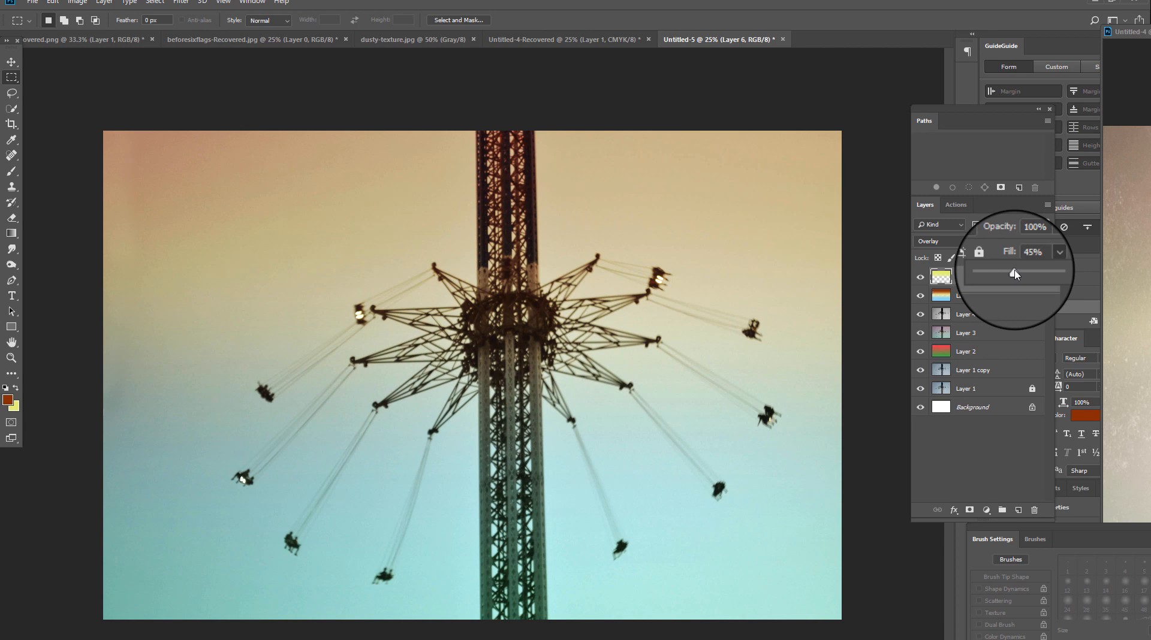
left_click_drag(1014, 274, 1021, 274)
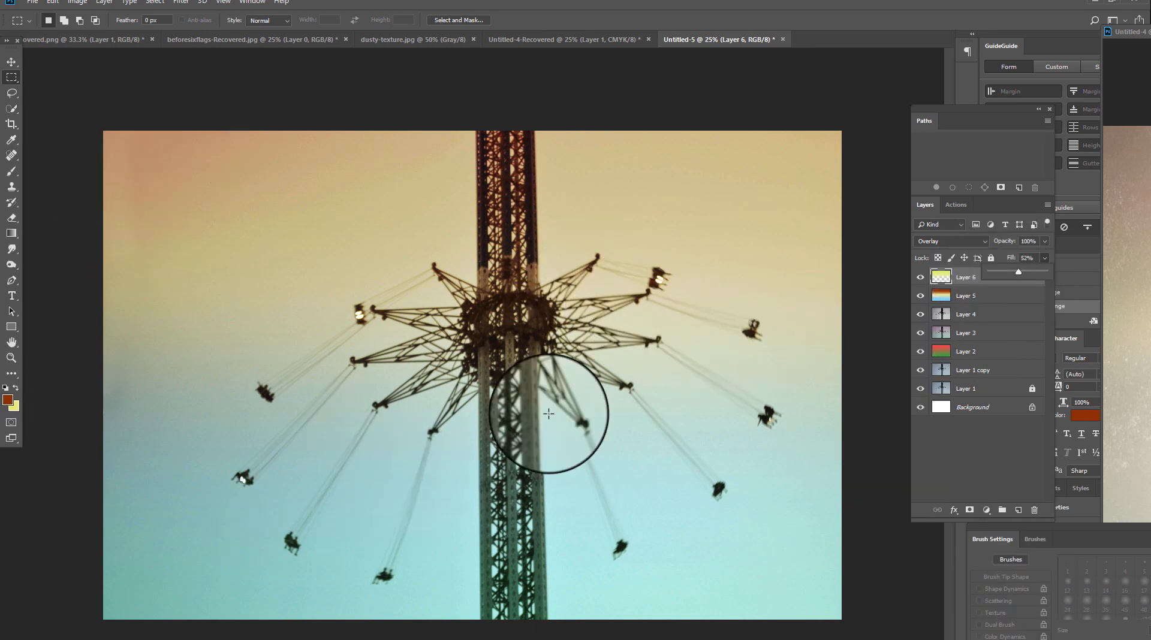
- Add a new layer and paint a spot over the ride's hub with the soft 500 px brush in burnt orange #862905
key("b")
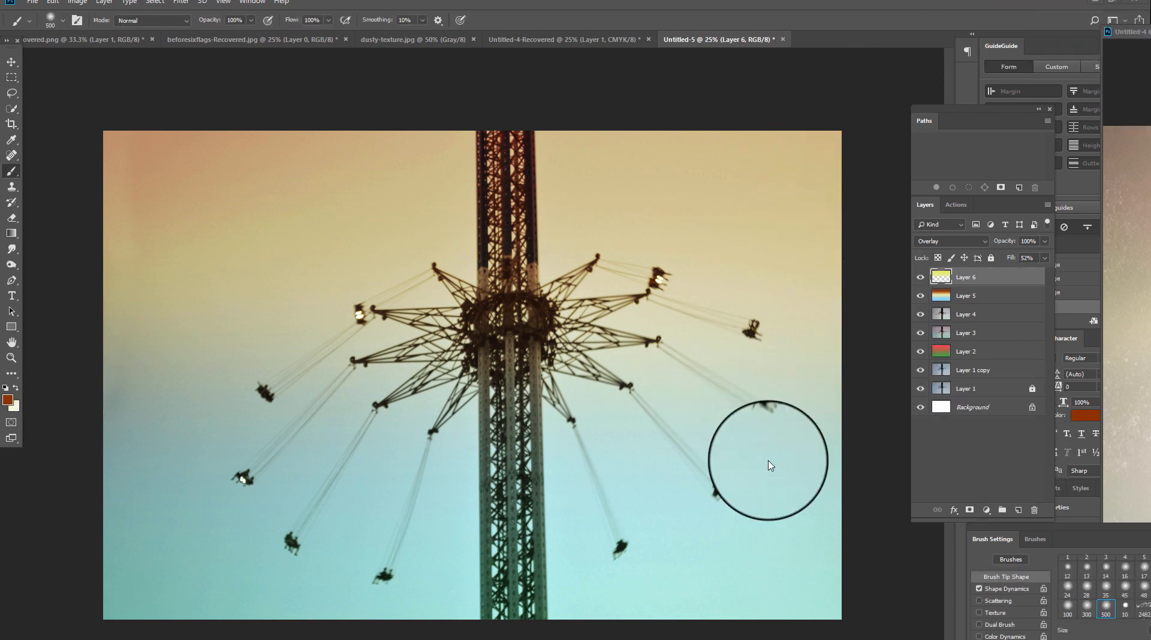
left_click(1017, 510)
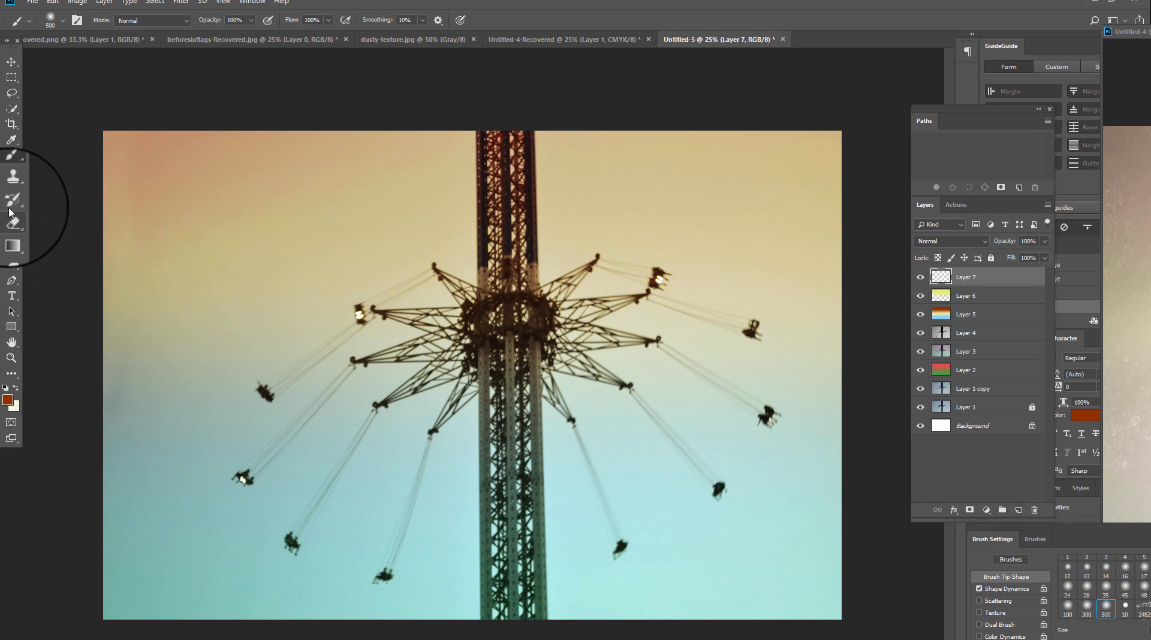
left_click(7, 401)
left_click(880, 496)
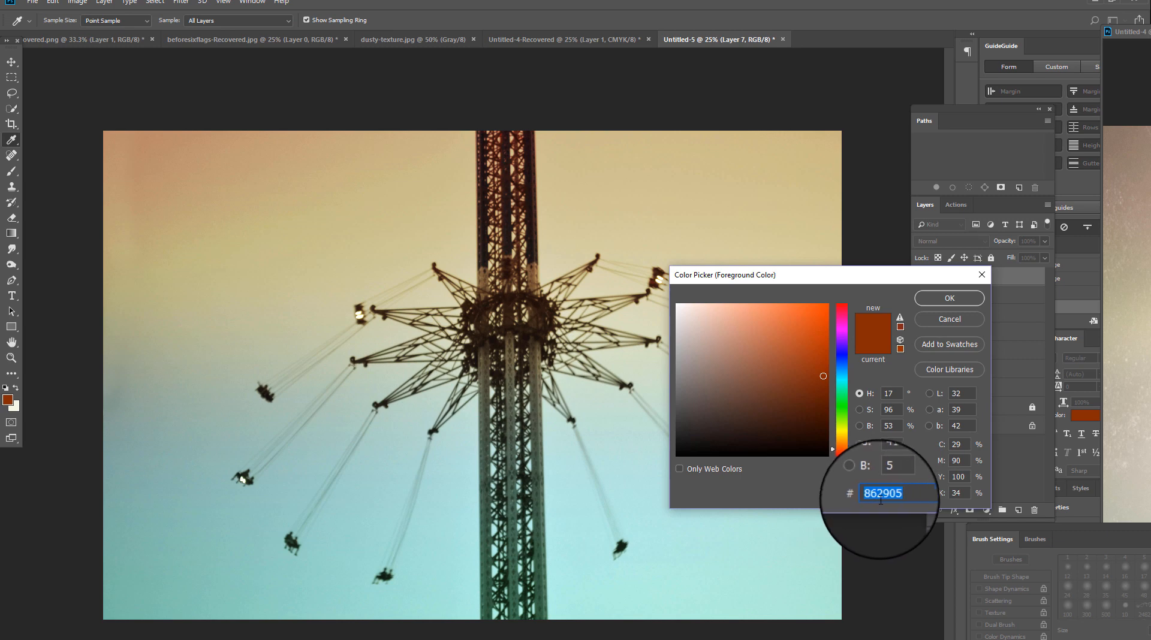
left_click(949, 298)
key("b")
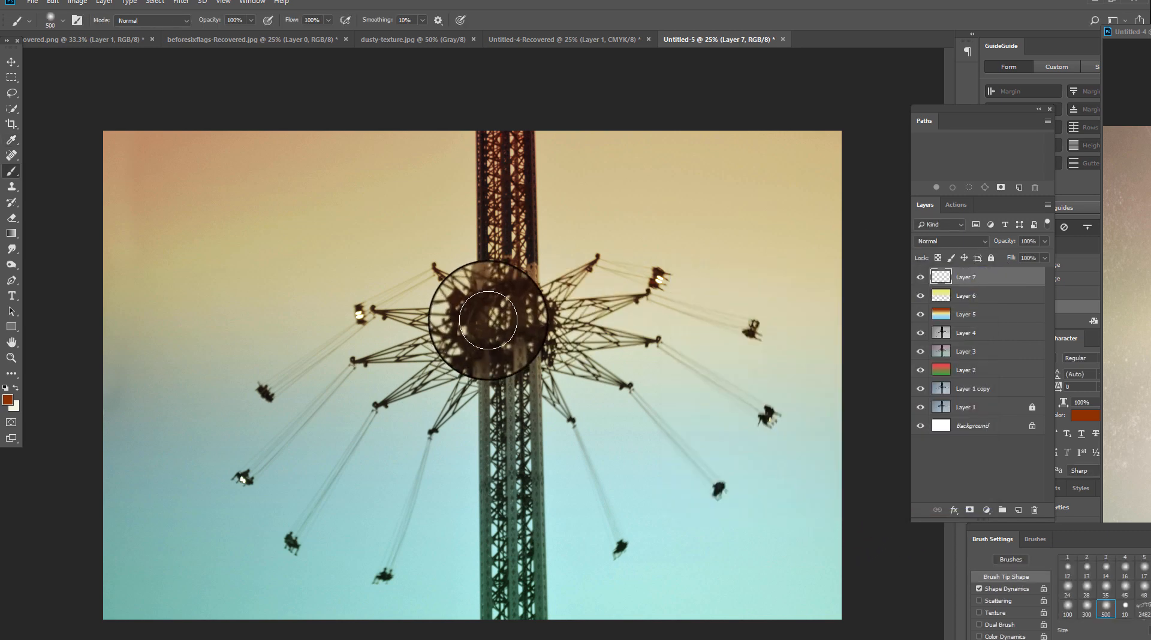
mouse_move(488, 320)
left_mouse_down()
mouse_move(518, 306)
mouse_move(503, 301)
mouse_move(521, 253)
mouse_move(510, 316)
mouse_move(463, 325)
mouse_move(535, 339)
left_mouse_up()
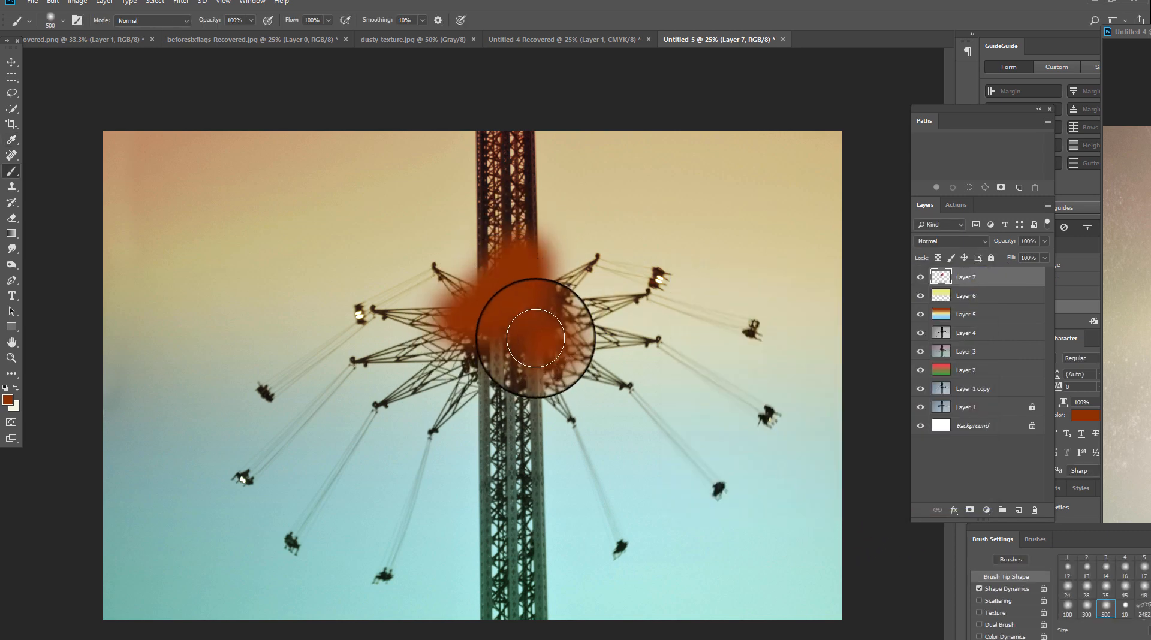
- Apply a 332.2-pixel Gaussian Blur to the burnt orange spot over the hub
left_click(180, 2)
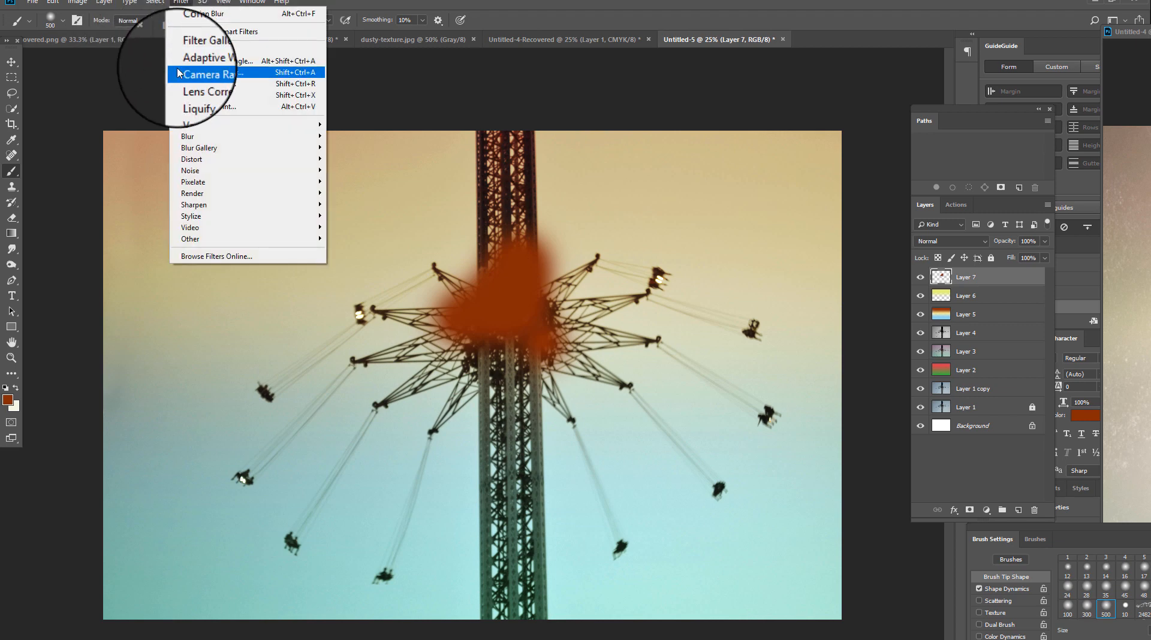
mouse_move(190, 141)
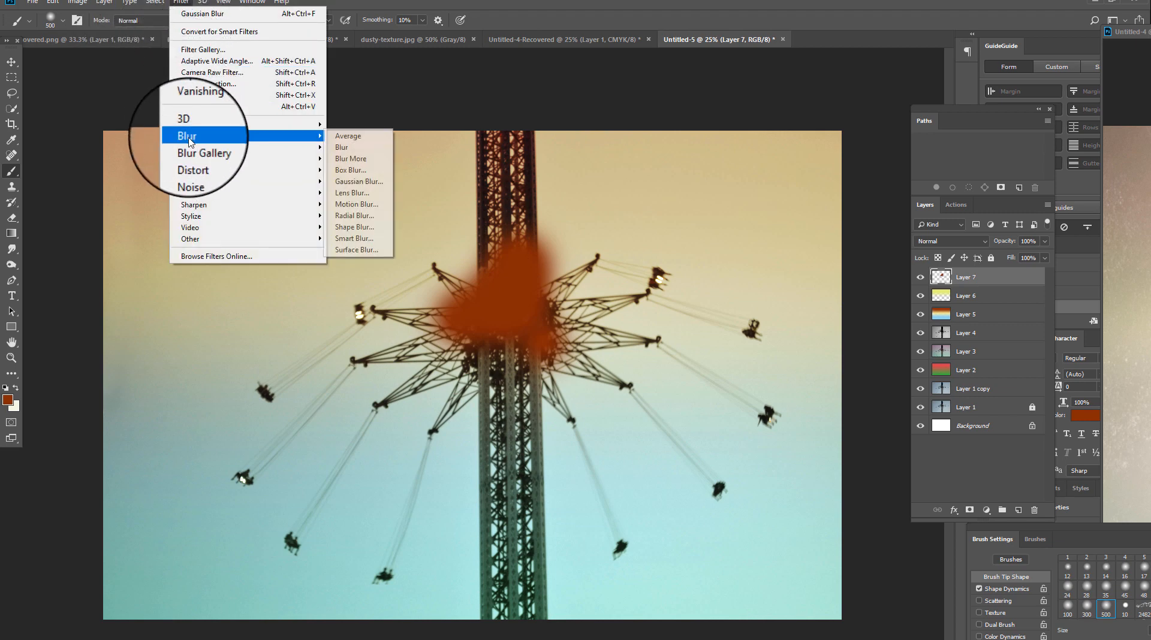
left_click(354, 181)
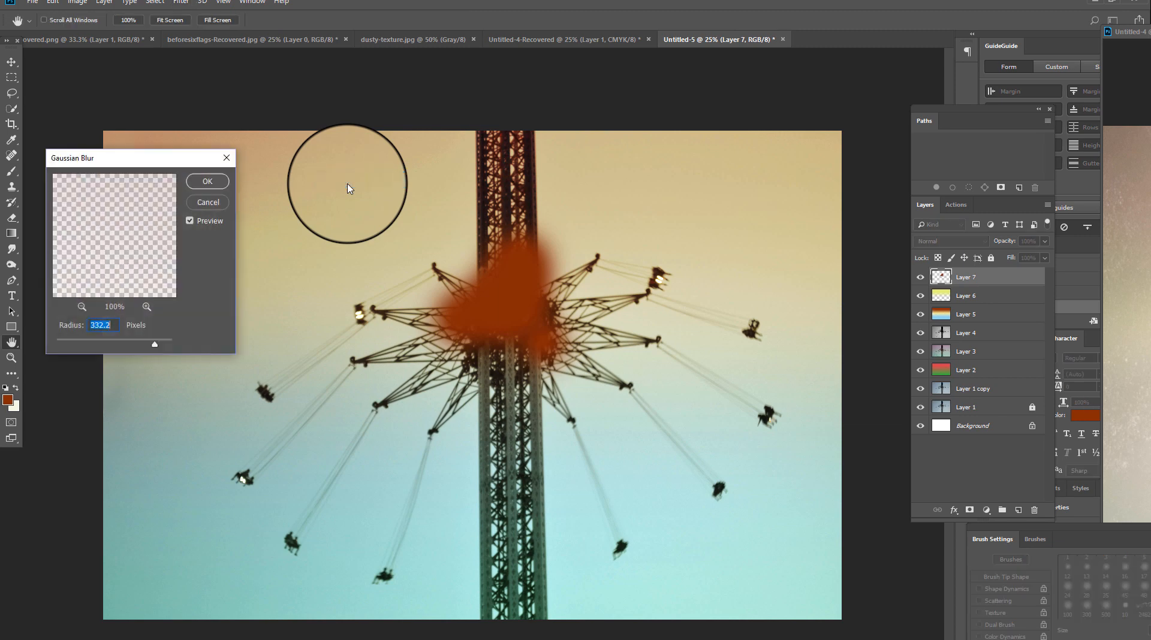
left_click(207, 181)
key("b")
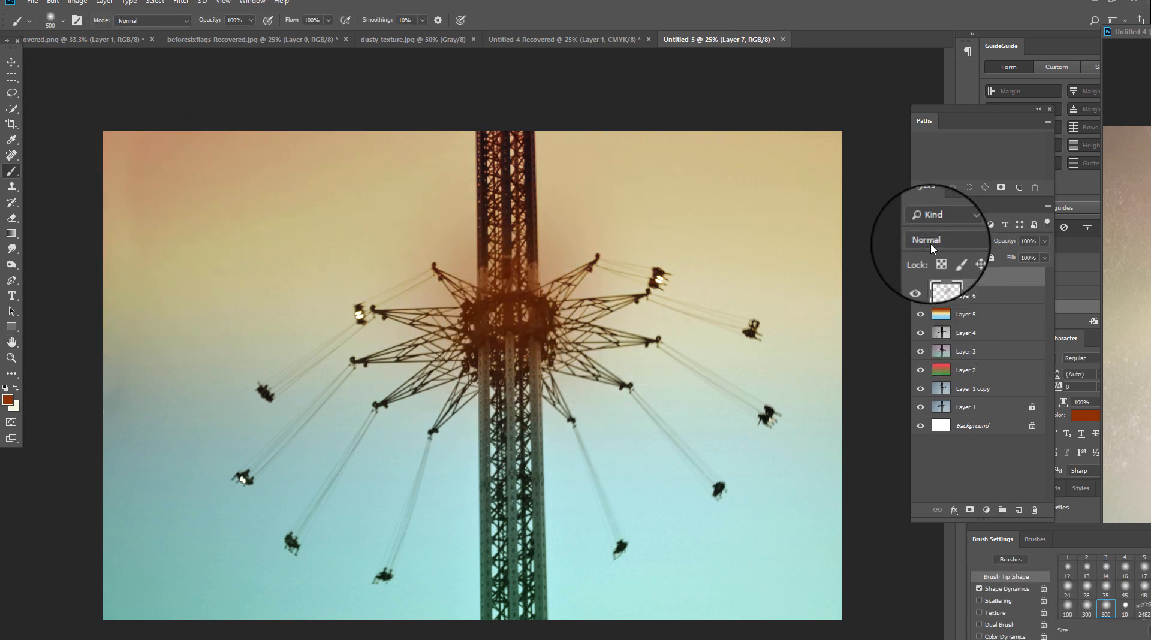
- Set the orange spot layer's blend mode to Lighten and reduce its fill
left_click(923, 241)
left_click(924, 334)
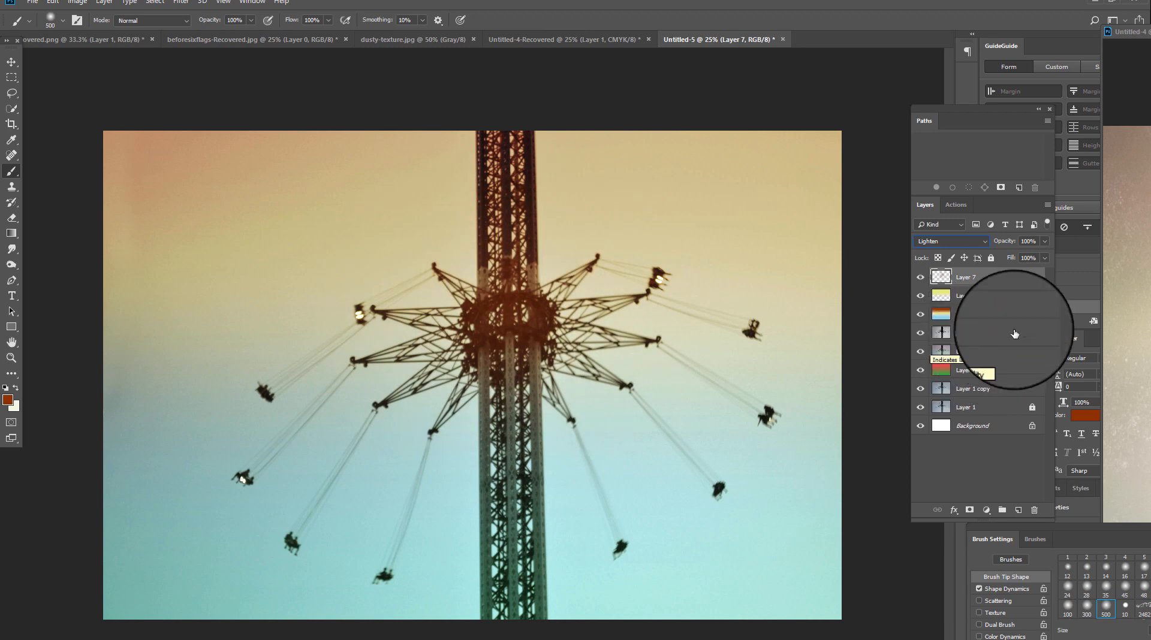
left_click(1042, 259)
left_click_drag(1045, 271, 1042, 272)
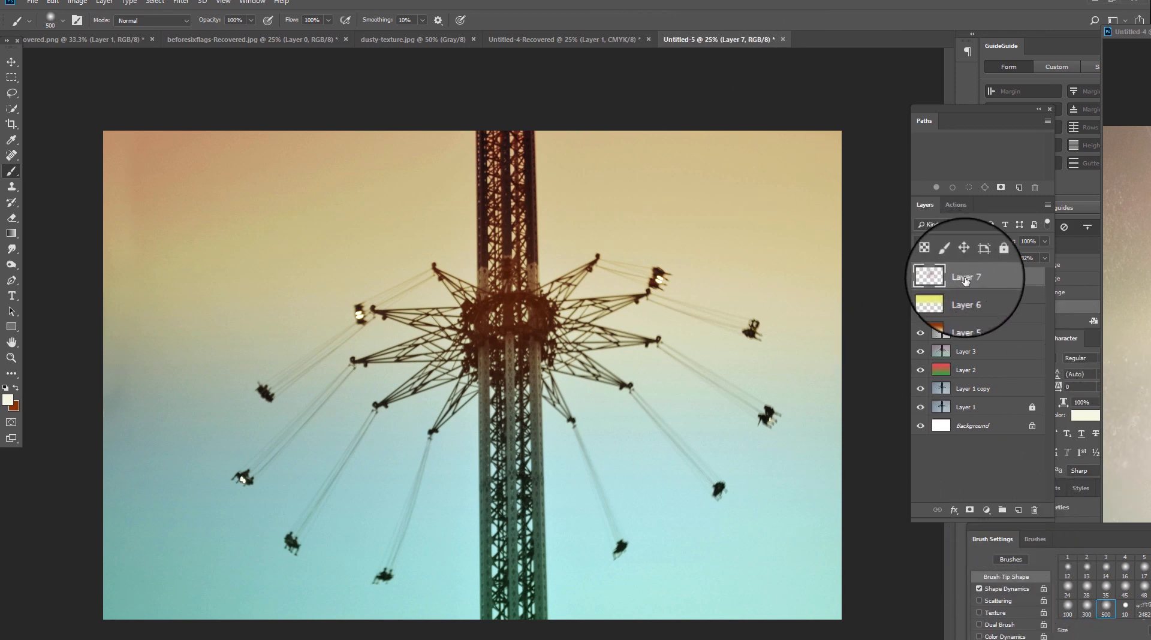
- Add a new layer and paint a broad pale cream #f5f8e5 band across the ride's middle with the soft 500 px brush
left_click(1018, 510)
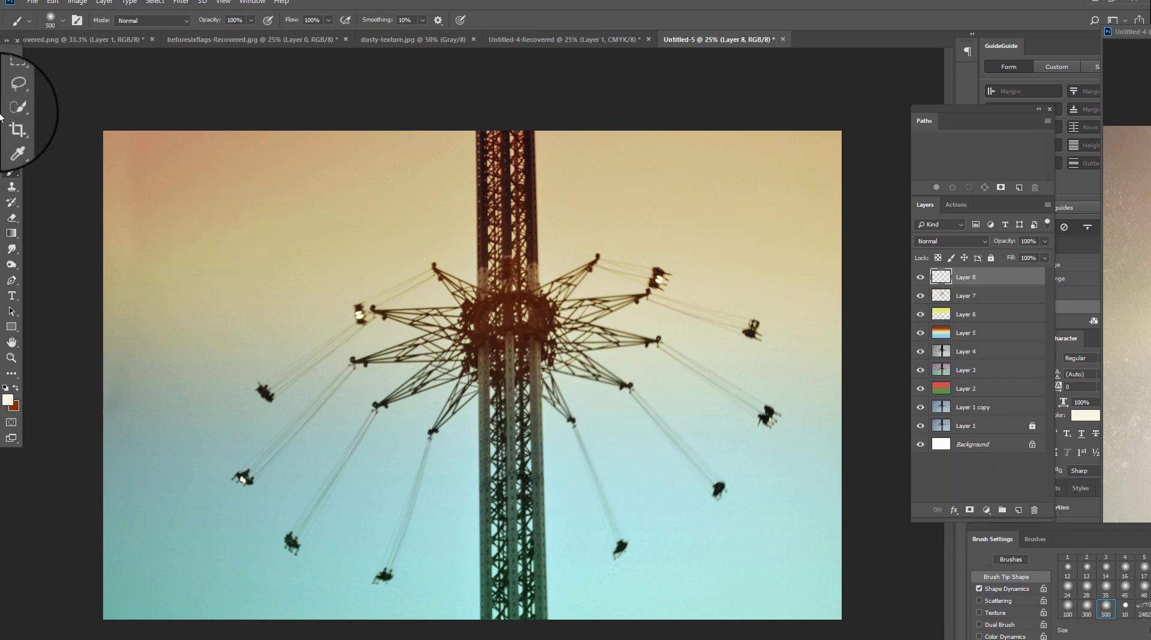
left_click(8, 399)
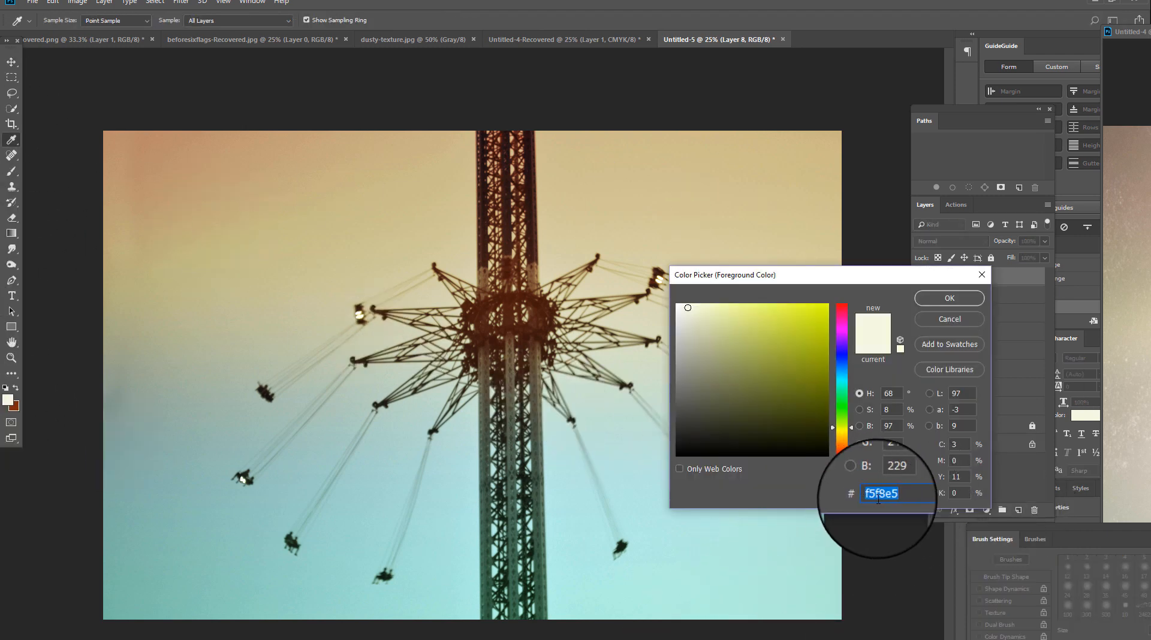
left_click(949, 298)
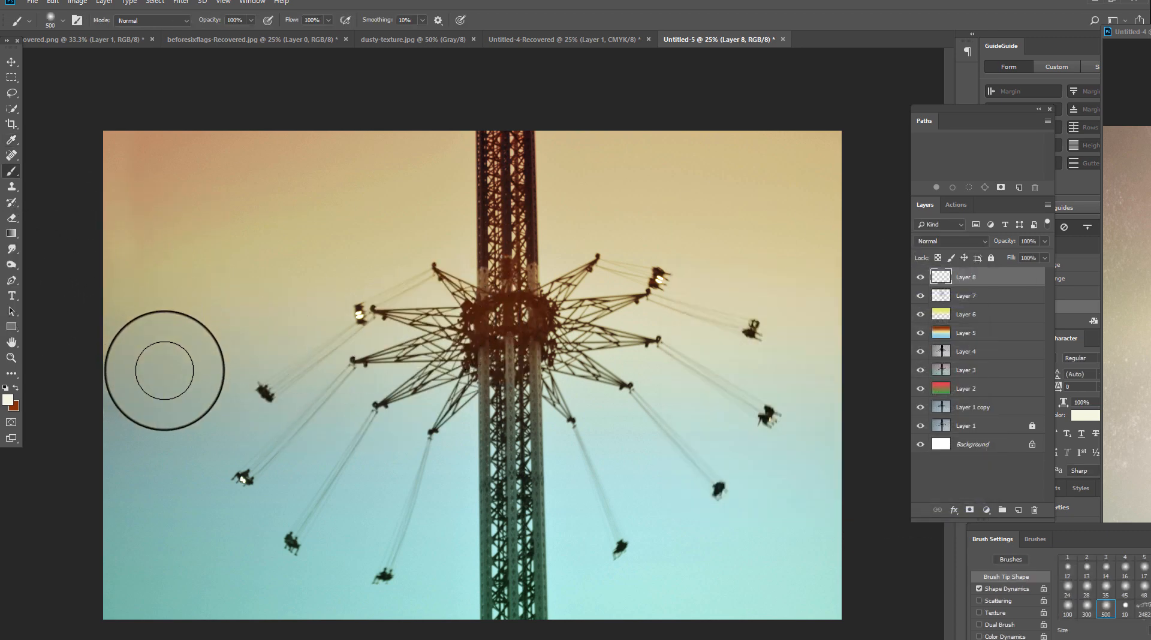
mouse_move(271, 400)
left_mouse_down()
mouse_move(673, 342)
mouse_move(712, 386)
mouse_move(809, 362)
left_mouse_up()
mouse_move(200, 342)
left_mouse_down()
mouse_move(284, 367)
mouse_move(432, 334)
mouse_move(353, 341)
left_mouse_up()
- Apply a 332.2-pixel Gaussian Blur to the cream band
left_click(181, 2)
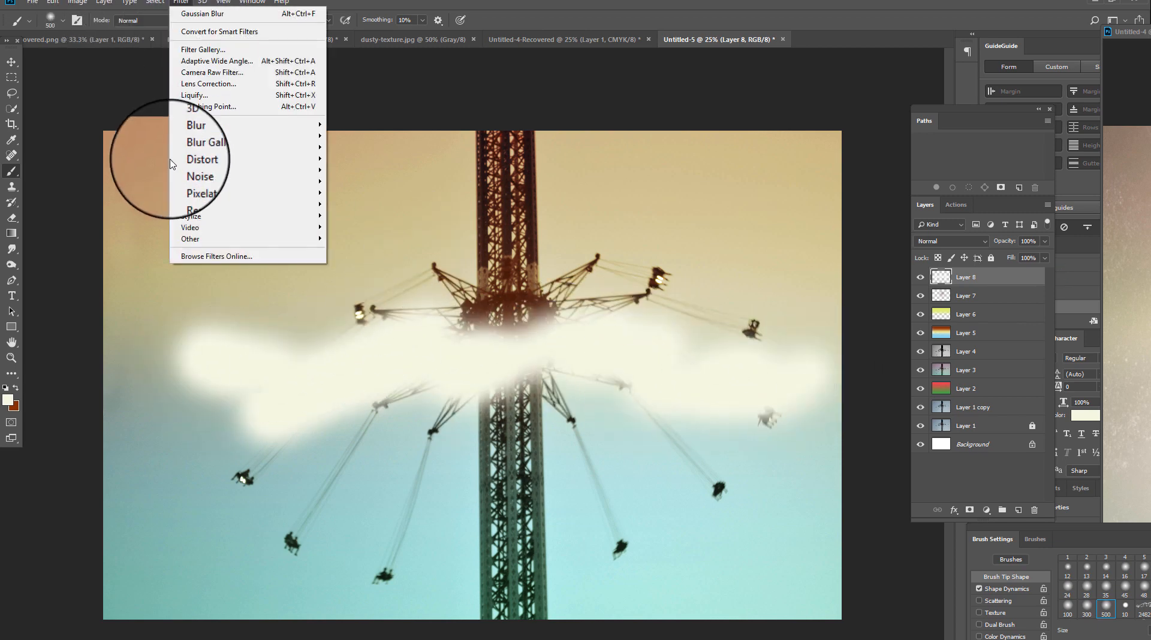
mouse_move(205, 144)
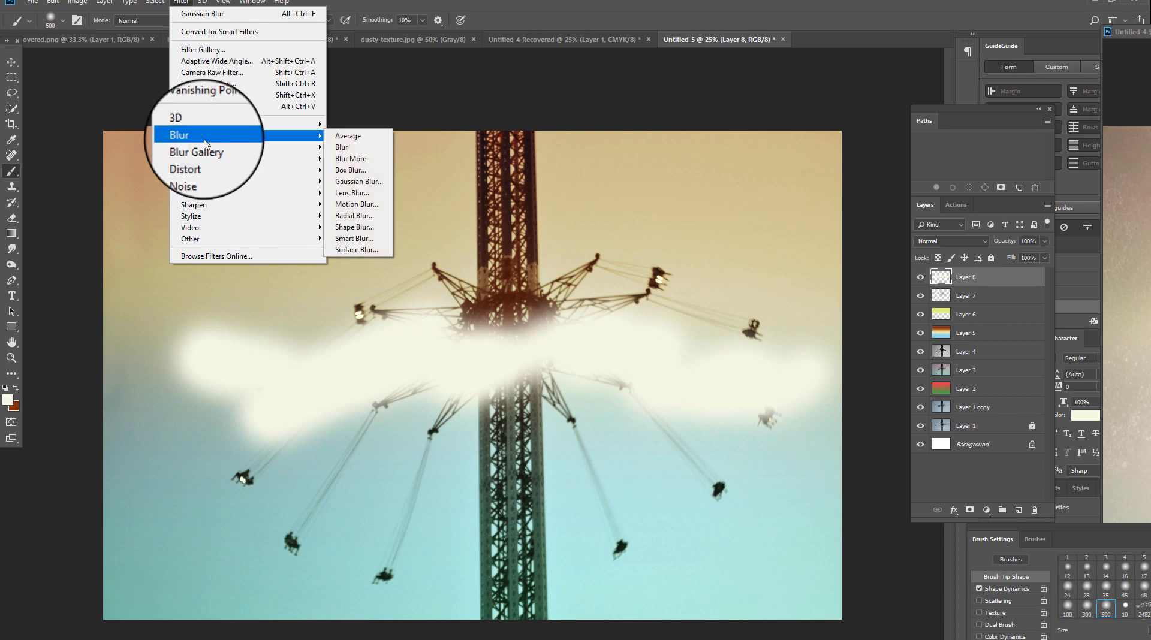
left_click(358, 181)
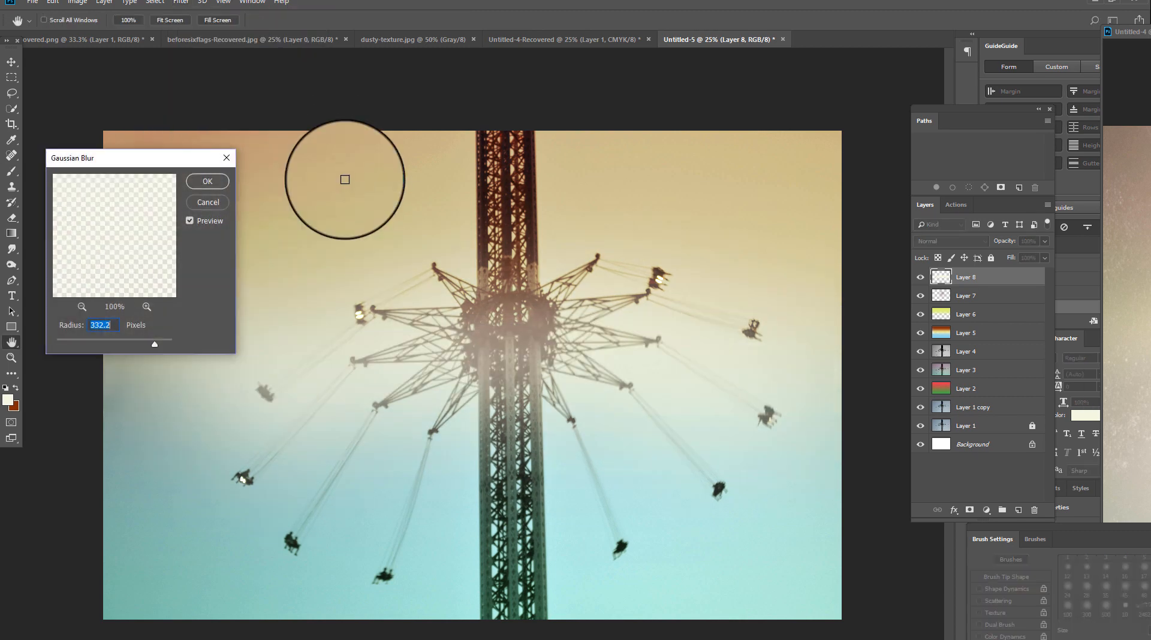
left_click(208, 181)
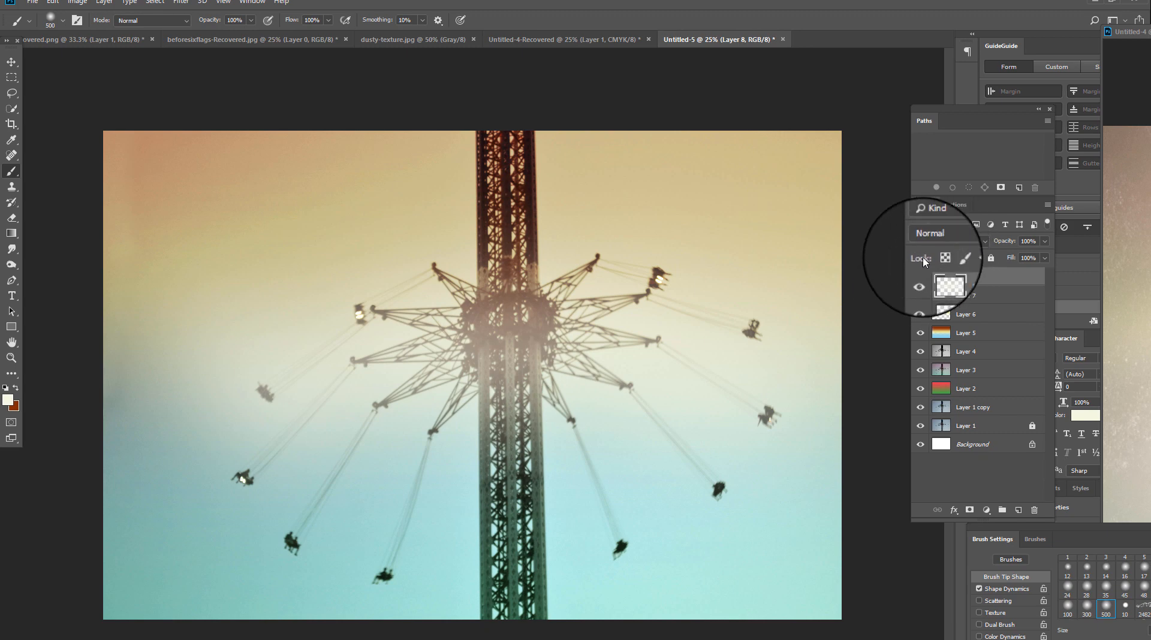
- Set the cream layer's blend mode to Hard Light and its fill to 47%
left_click(932, 241)
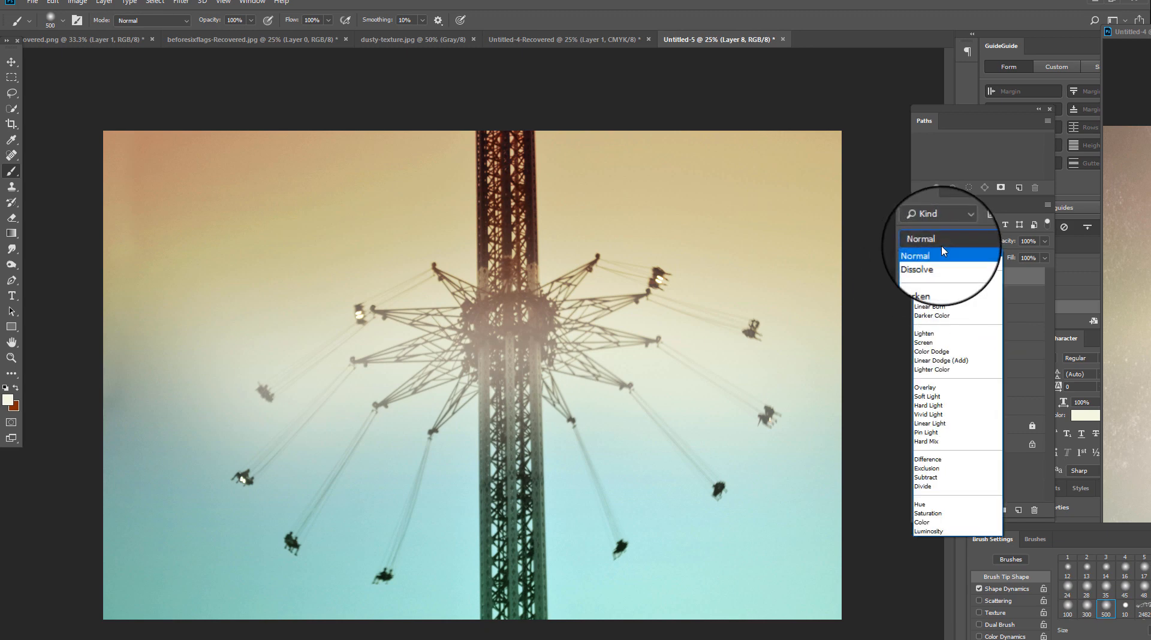
left_click(936, 406)
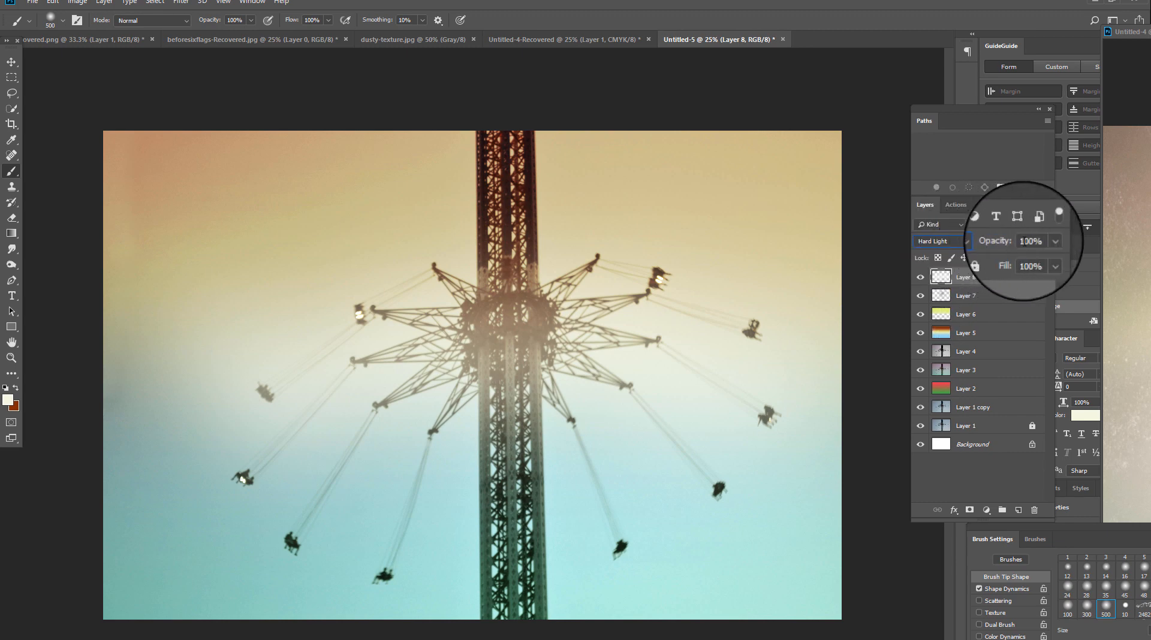
left_click(1044, 258)
left_click_drag(1044, 273, 1017, 278)
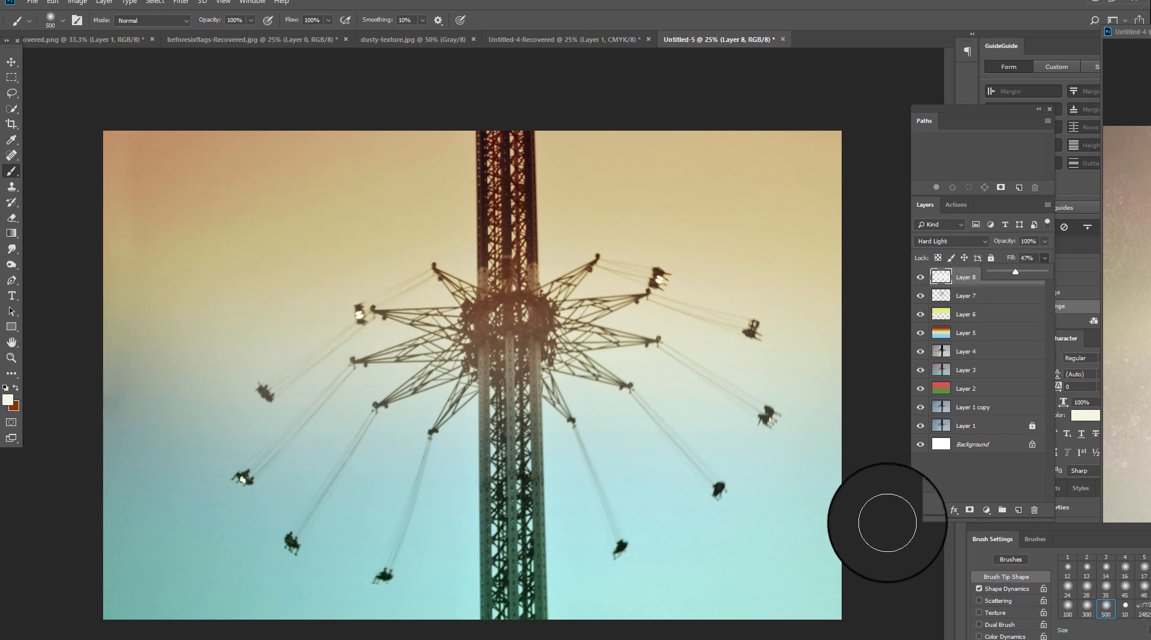
- Soften the lower-left and lower-right sky on the color-band layer (Layer 5) with the 900 px Eraser at 52% opacity
left_click(959, 333)
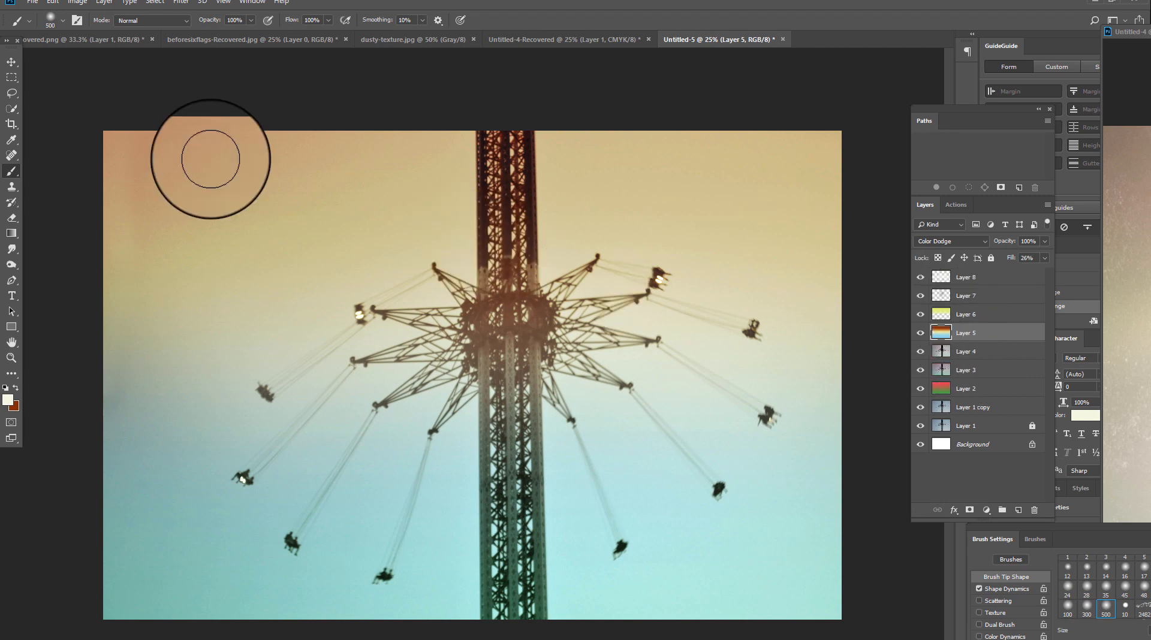
left_click(9, 220)
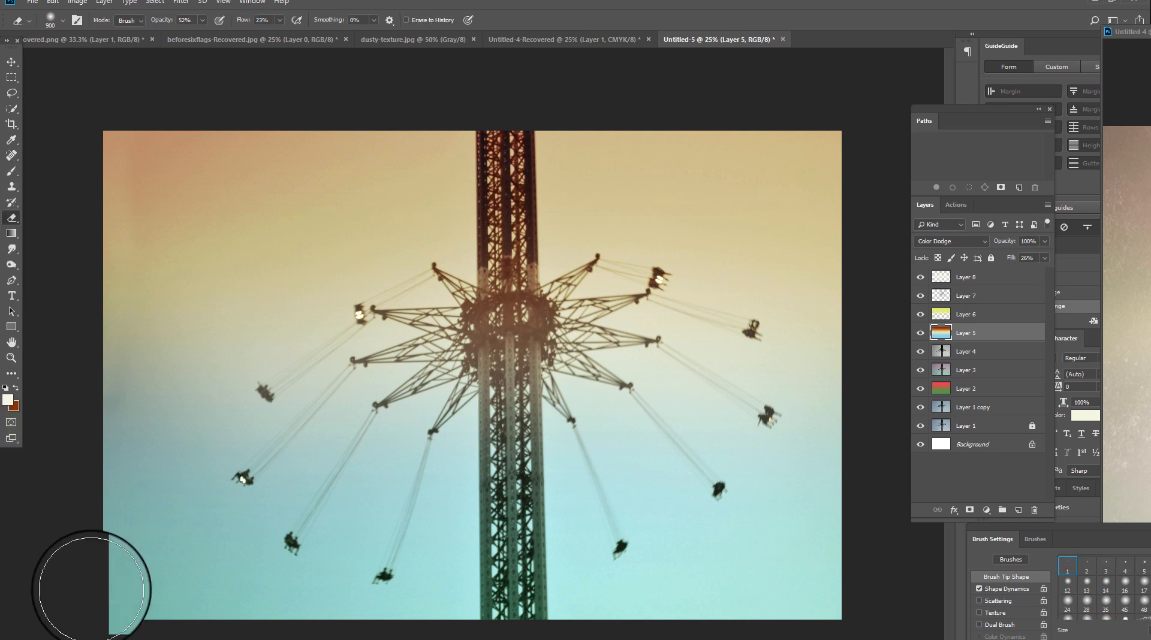
left_click_drag(127, 469, 144, 515)
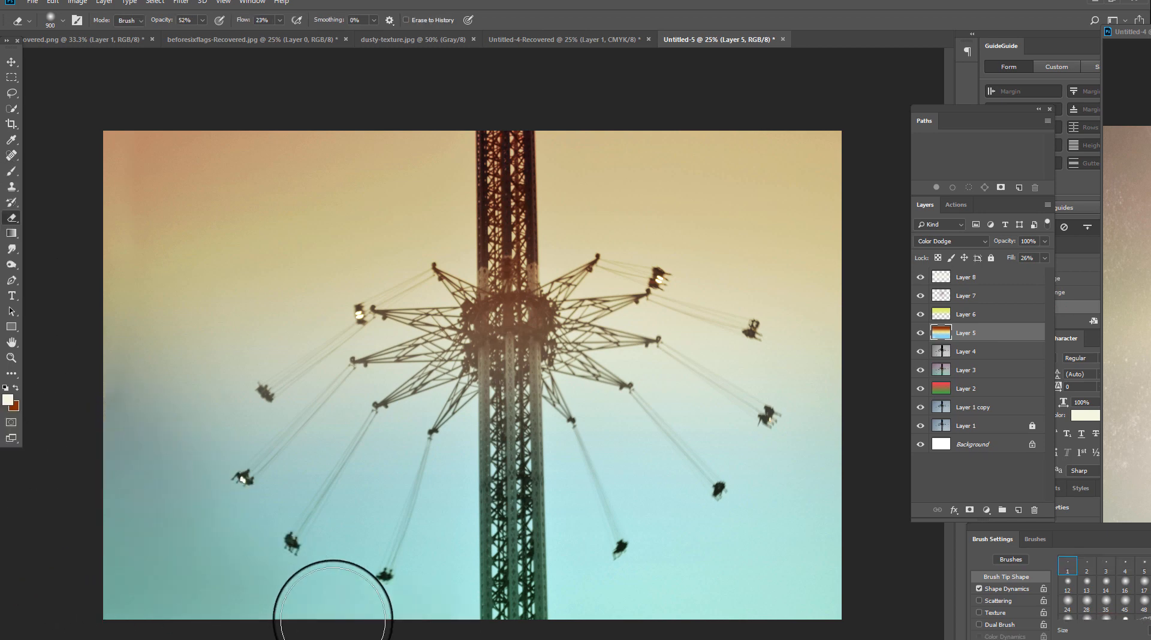
left_click_drag(762, 555, 741, 530)
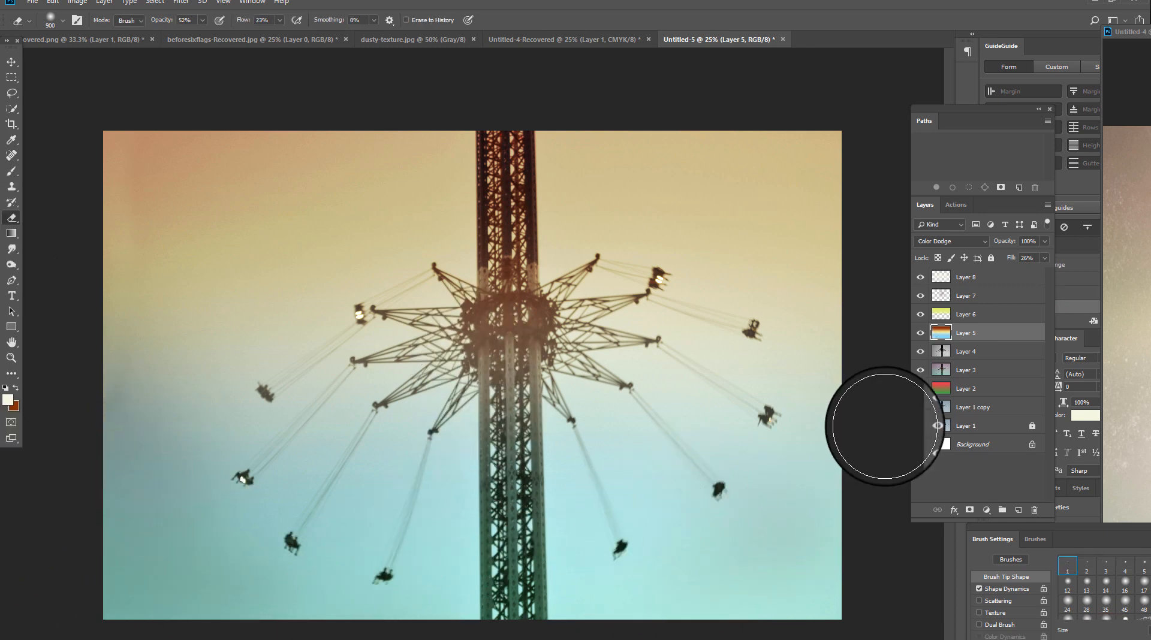
- Stamp all visible layers into a new layer above Layer 8 and apply Auto Tone to it
left_click(966, 351)
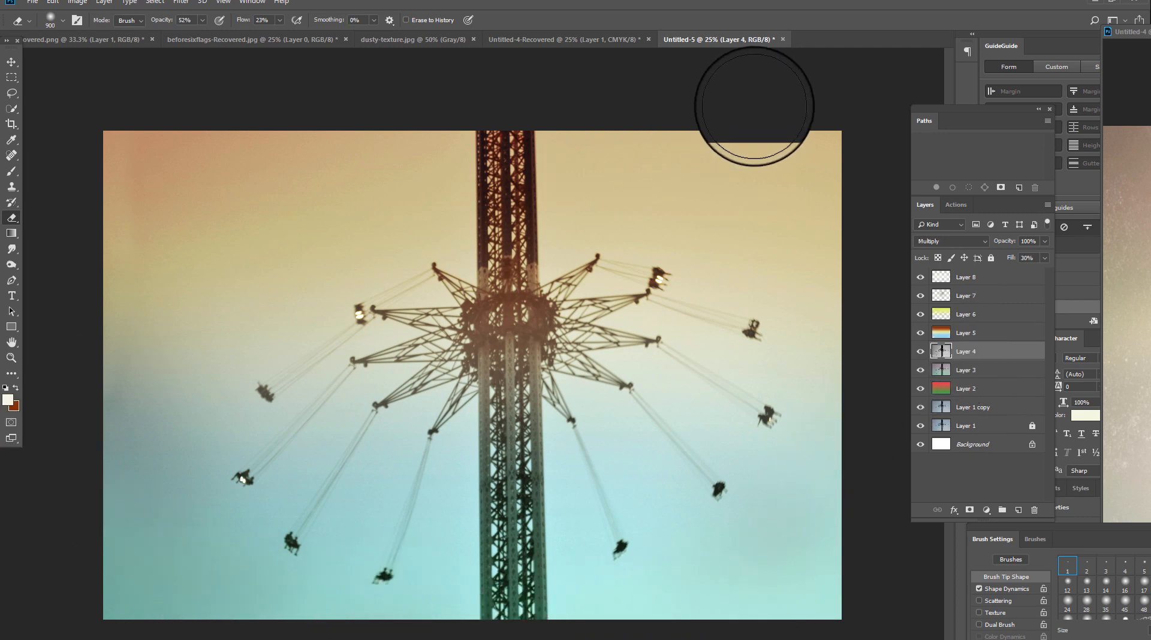
left_click(958, 277)
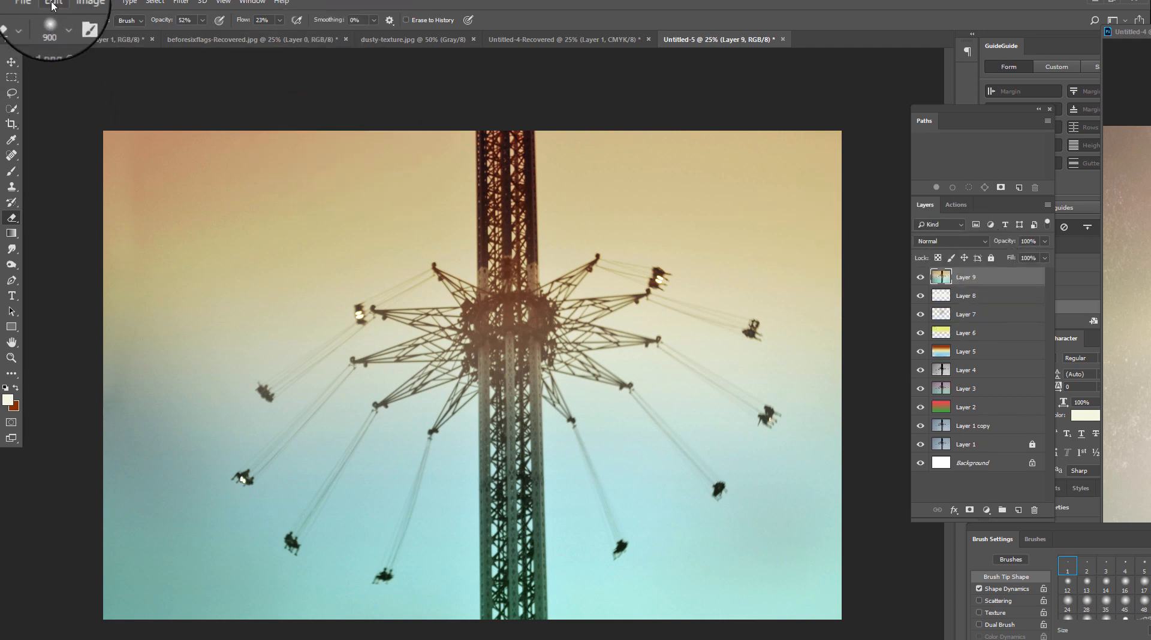
left_click(90, 3)
left_click(93, 51)
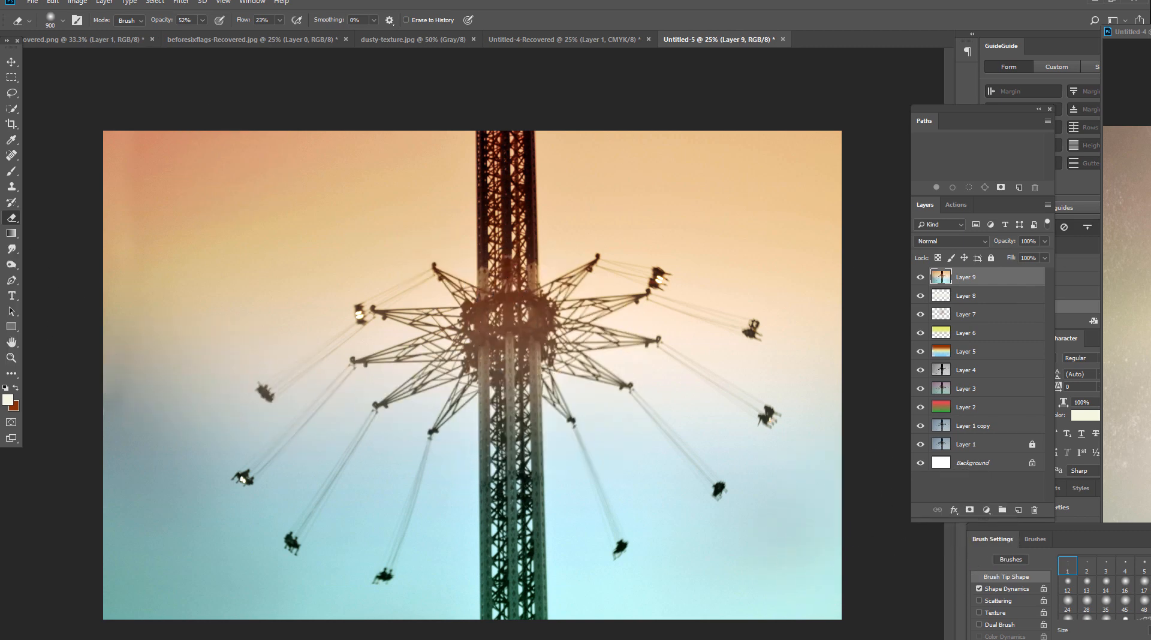
- Duplicate the merged Layer 9 within the same document under the name Layer 9 copy
right_click(993, 276)
left_click(922, 290)
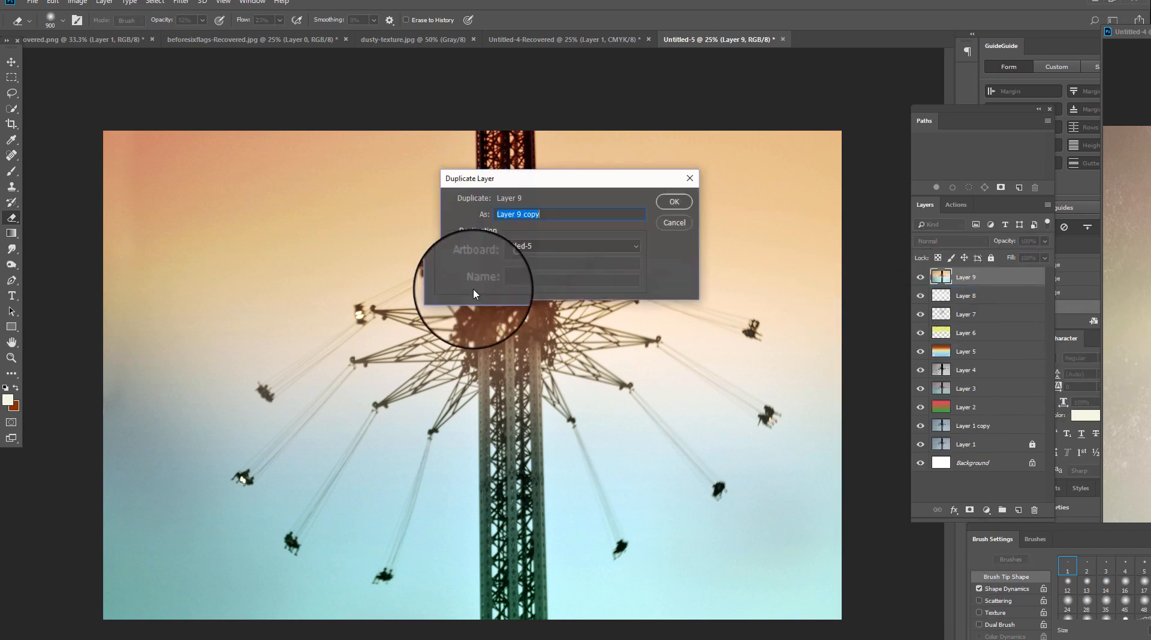
left_click(689, 203)
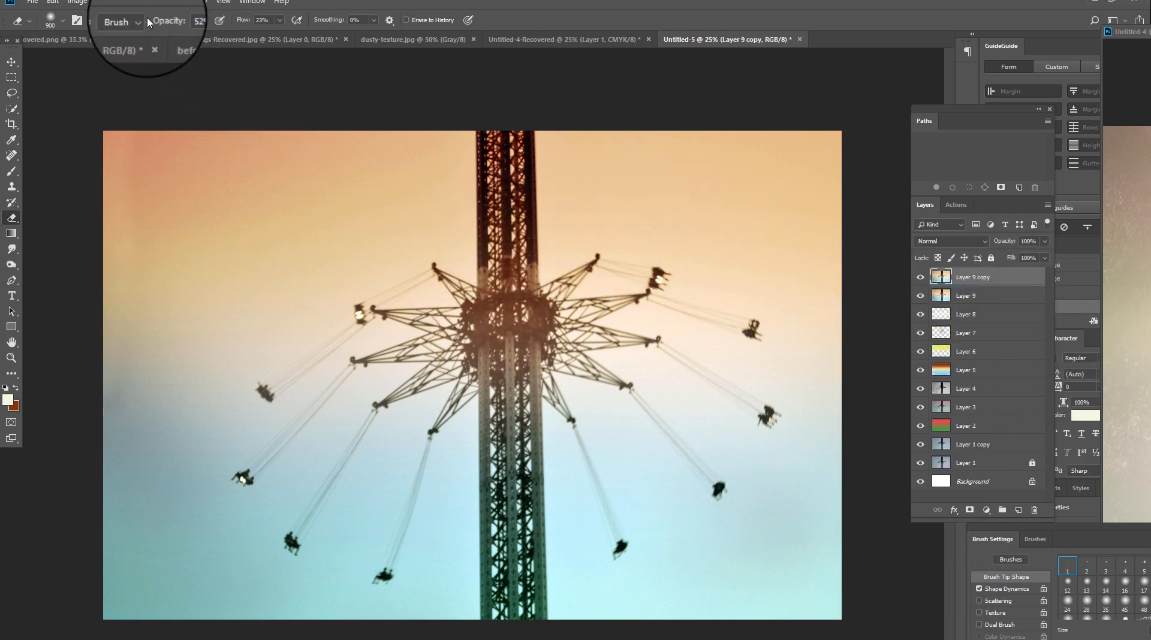
- Apply Hue/Saturation to the duplicate layer with saturation +9 and lightness +17
left_click(77, 2)
mouse_move(76, 36)
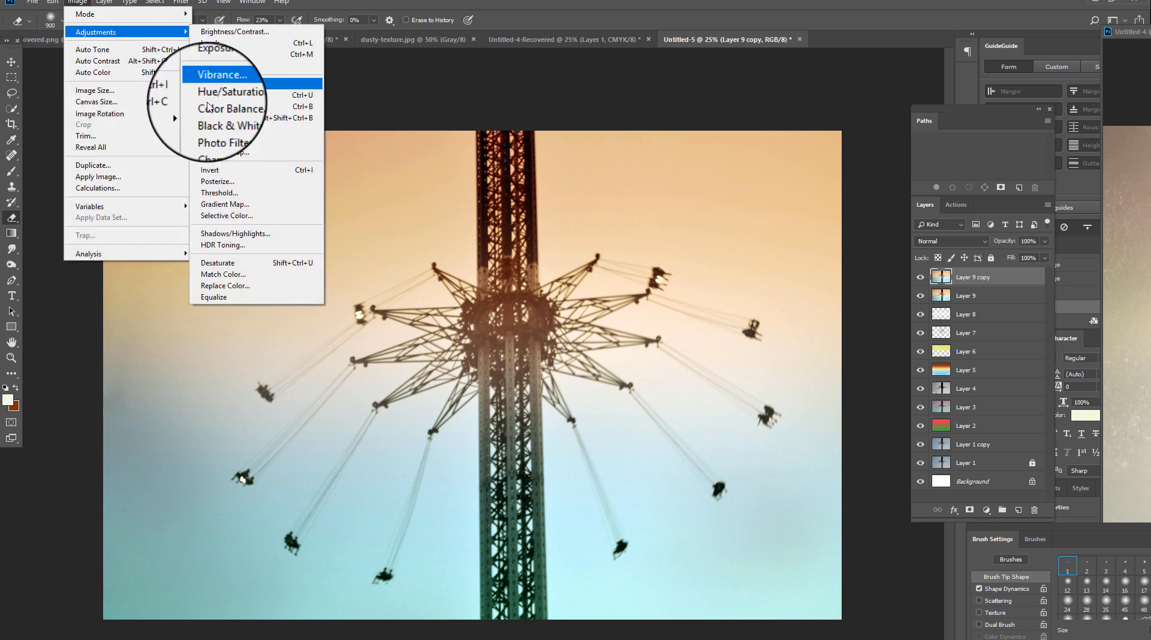
left_click(230, 94)
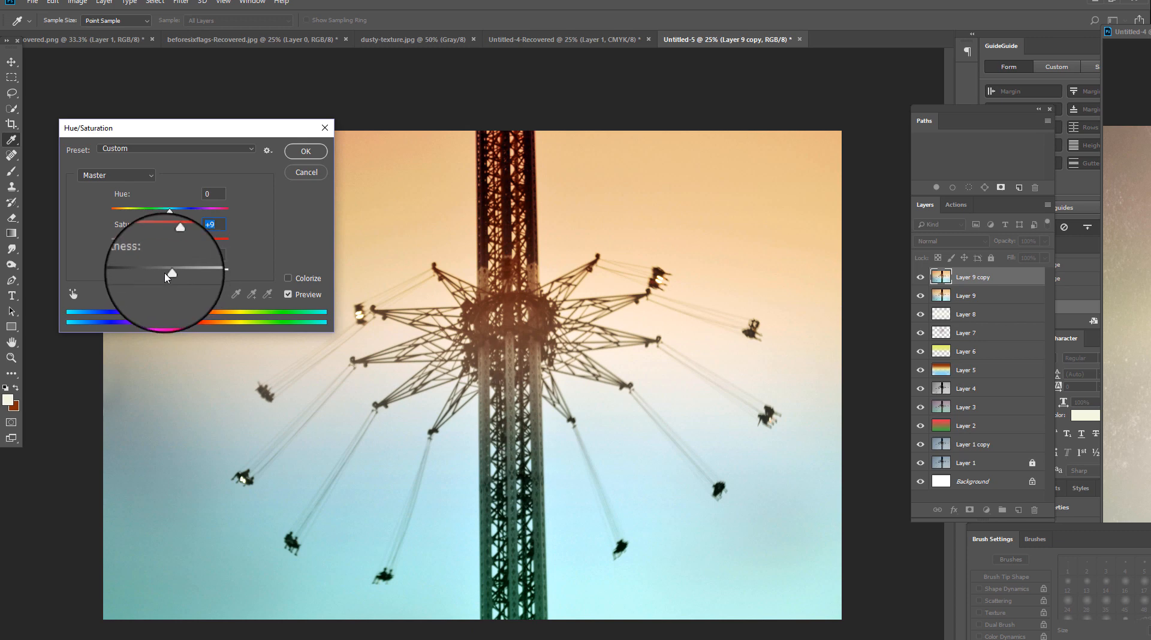
left_click_drag(171, 275, 180, 277)
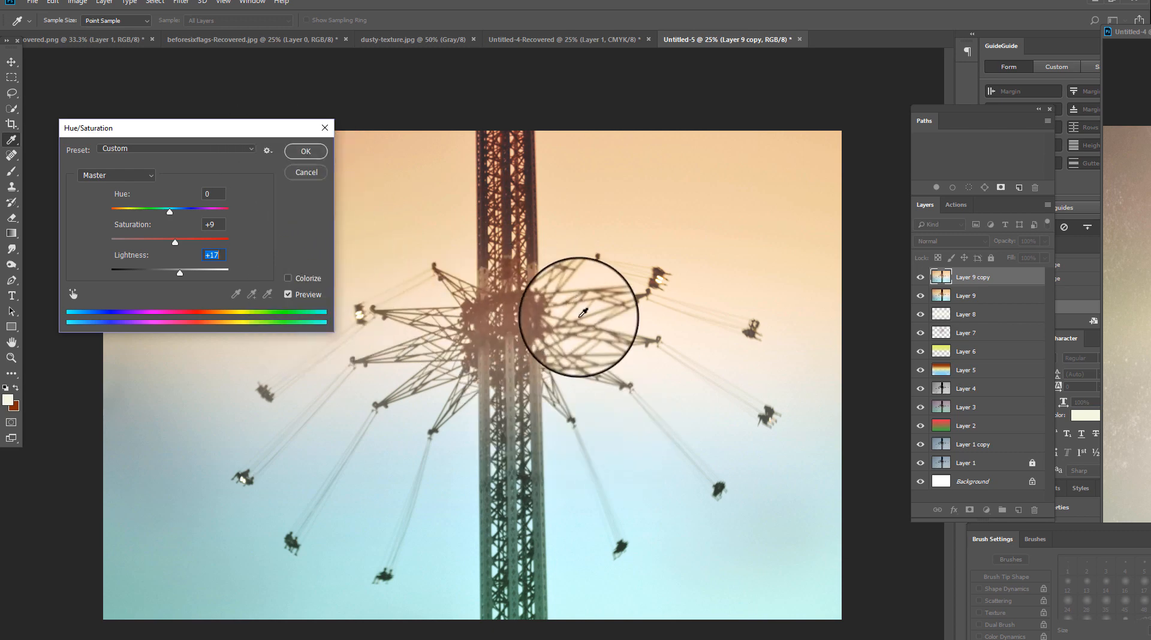
left_click(305, 154)
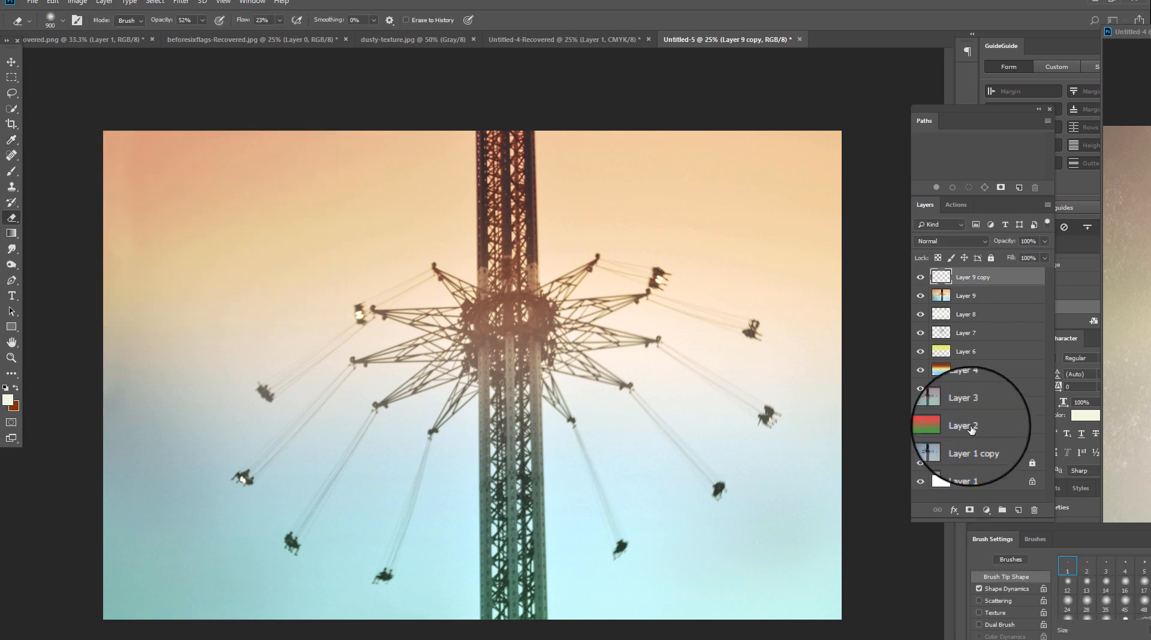
- Try the Lighten and Multiply blend modes on the duplicate layer
left_click(944, 240)
left_click(929, 341)
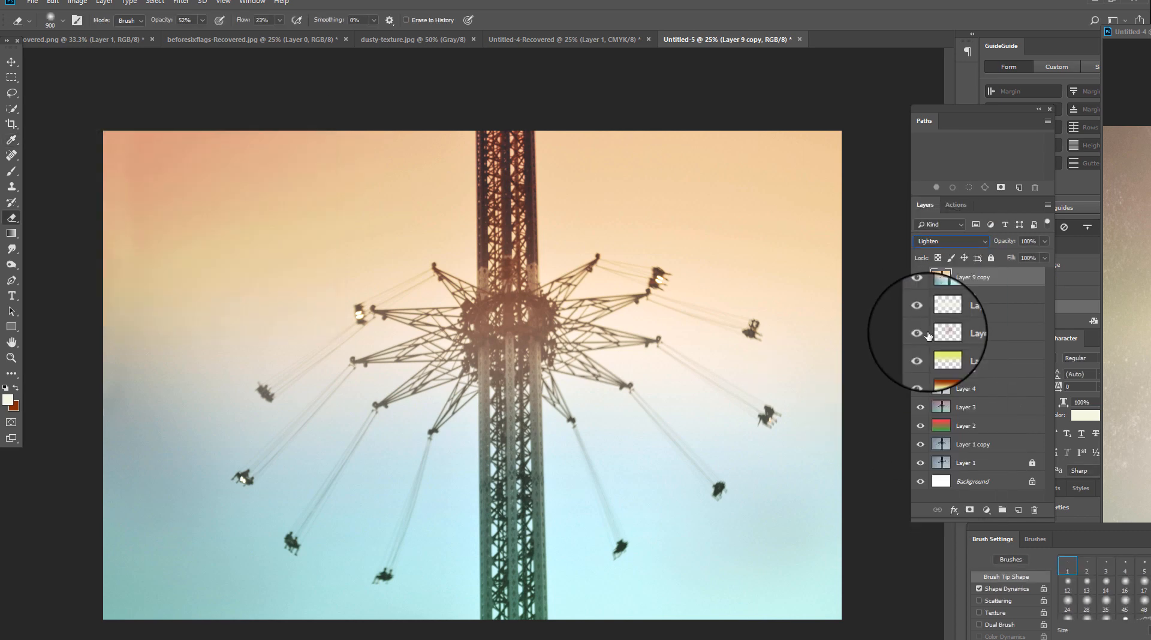
left_click(929, 241)
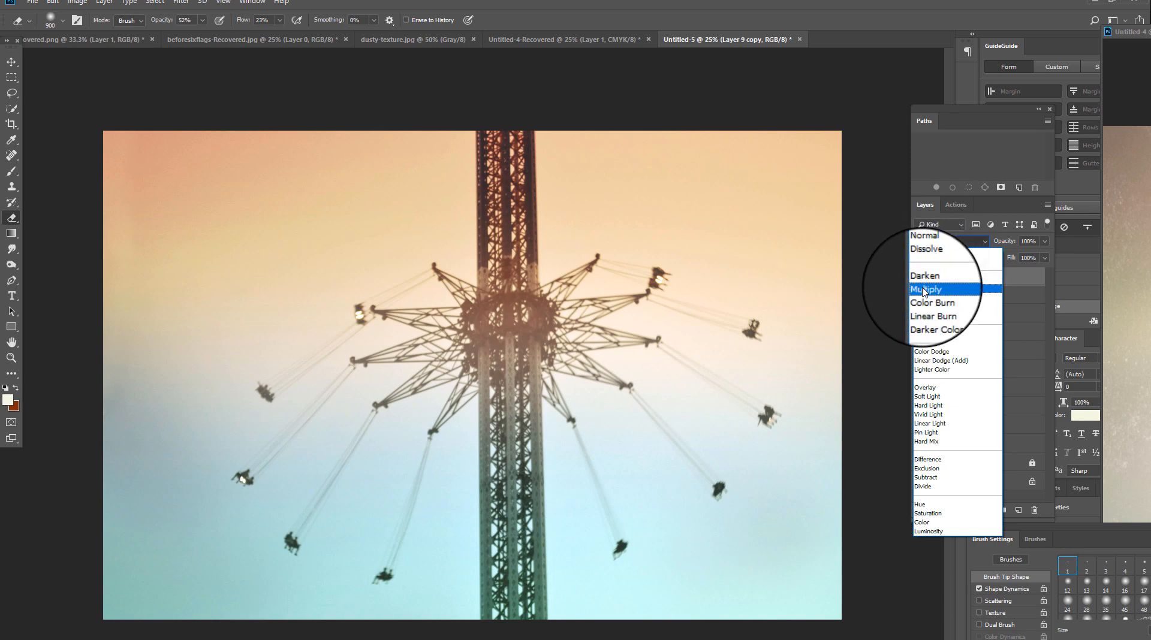
left_click(923, 291)
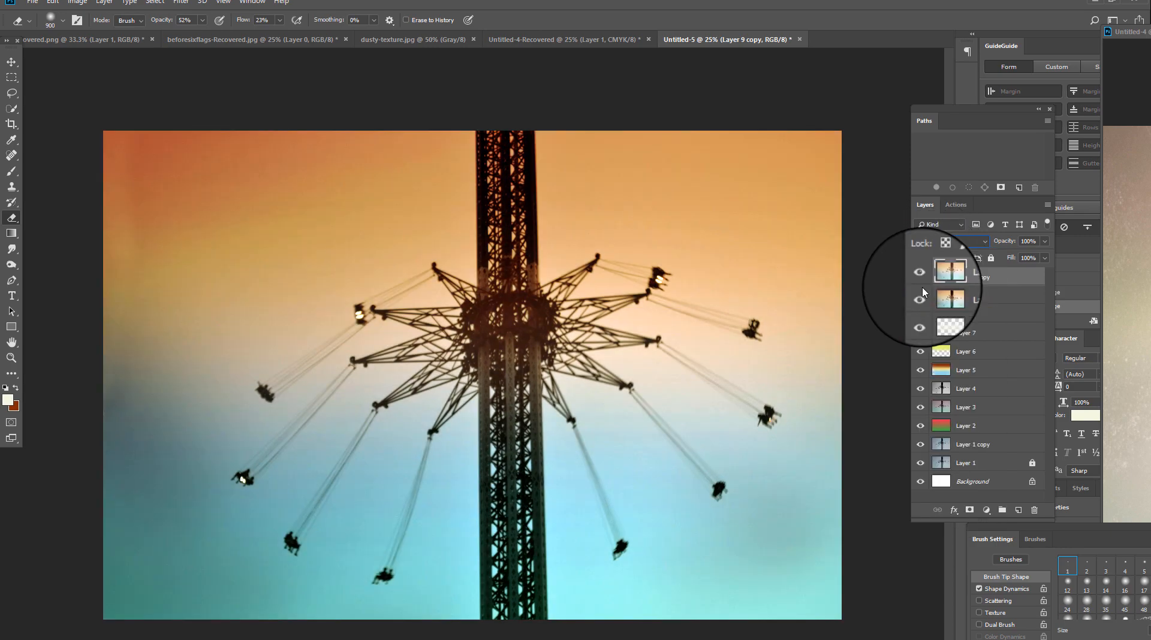
- Cycle the duplicate layer's blend modes to Lighter Color, and toggle the layer's visibility to compare the effect
key("Down")
key("Down")
key("Down")
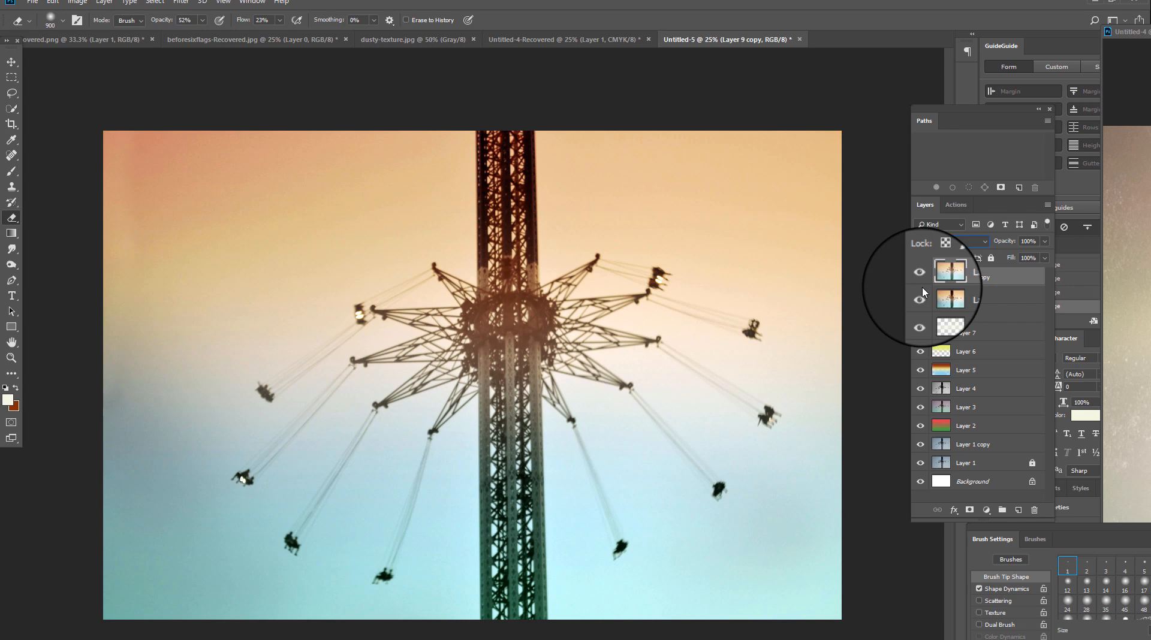
key("Down")
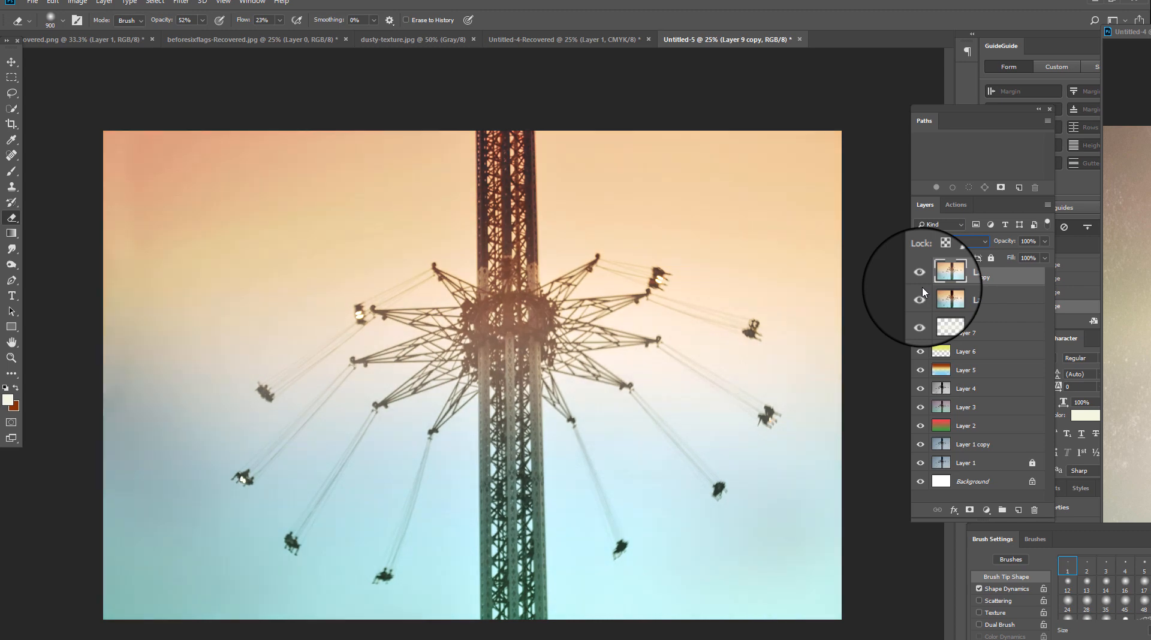
key("Down")
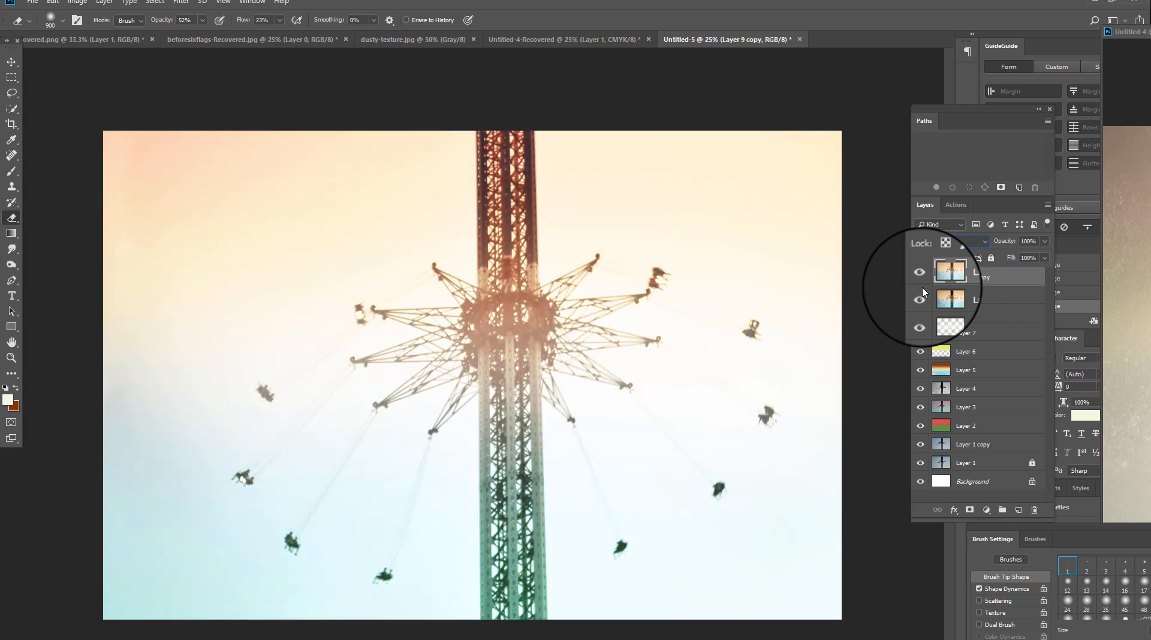
key("Down")
key("Down")
key("Down")
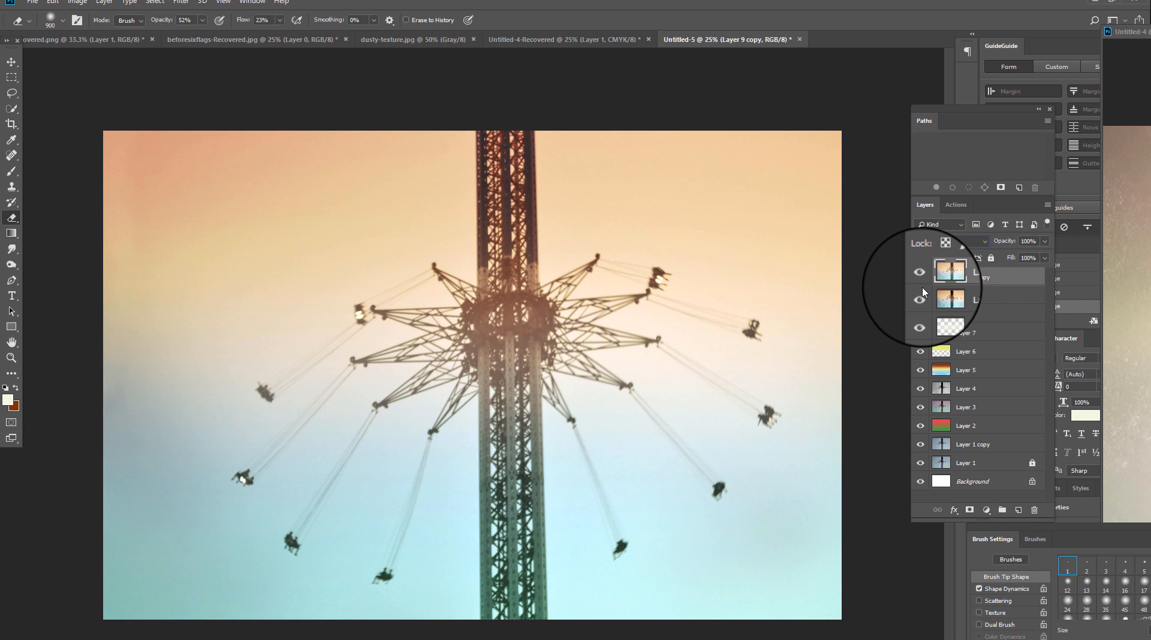
left_click(919, 277)
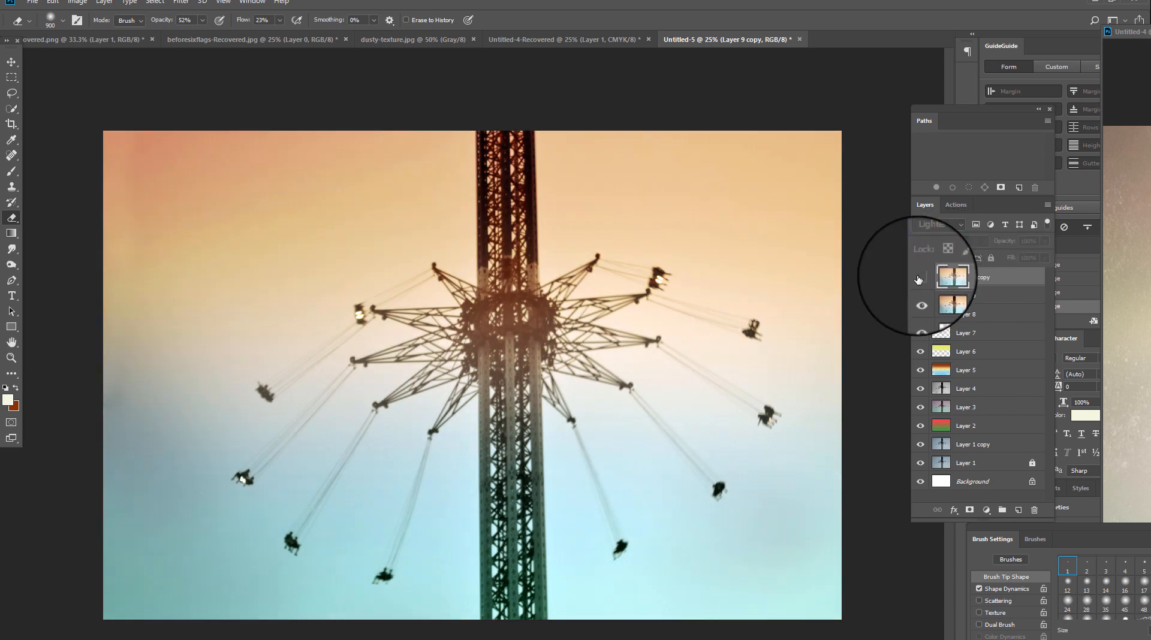
left_click(919, 277)
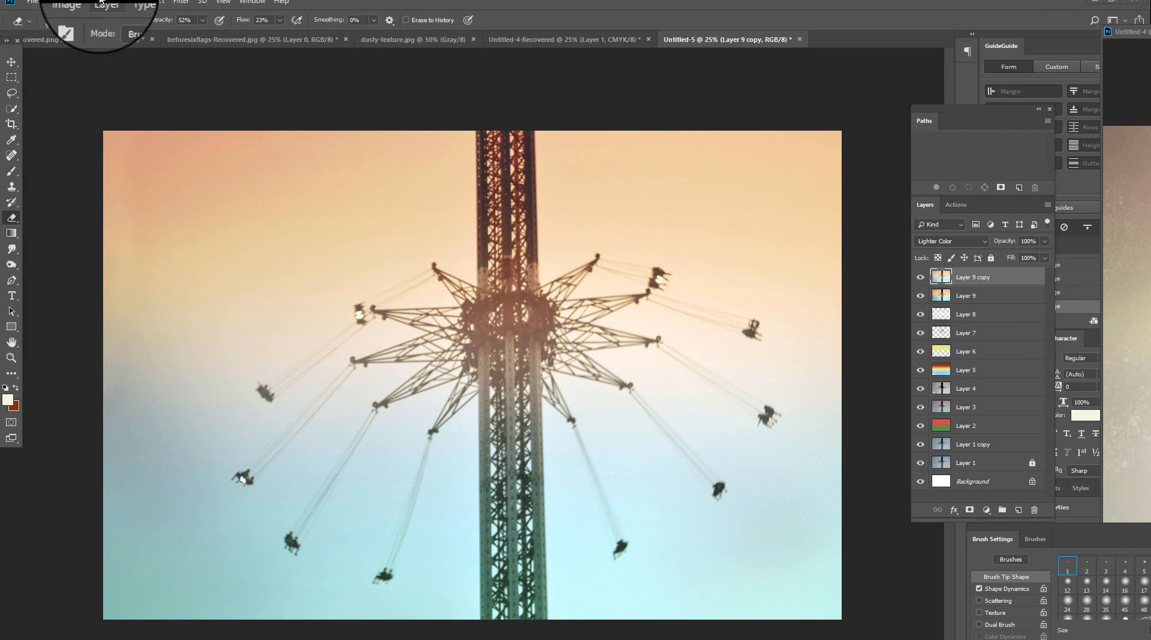
- Apply Color Balance to the duplicate layer's midtones, shifting the yellow–blue level to -30
left_click(77, 2)
mouse_move(120, 32)
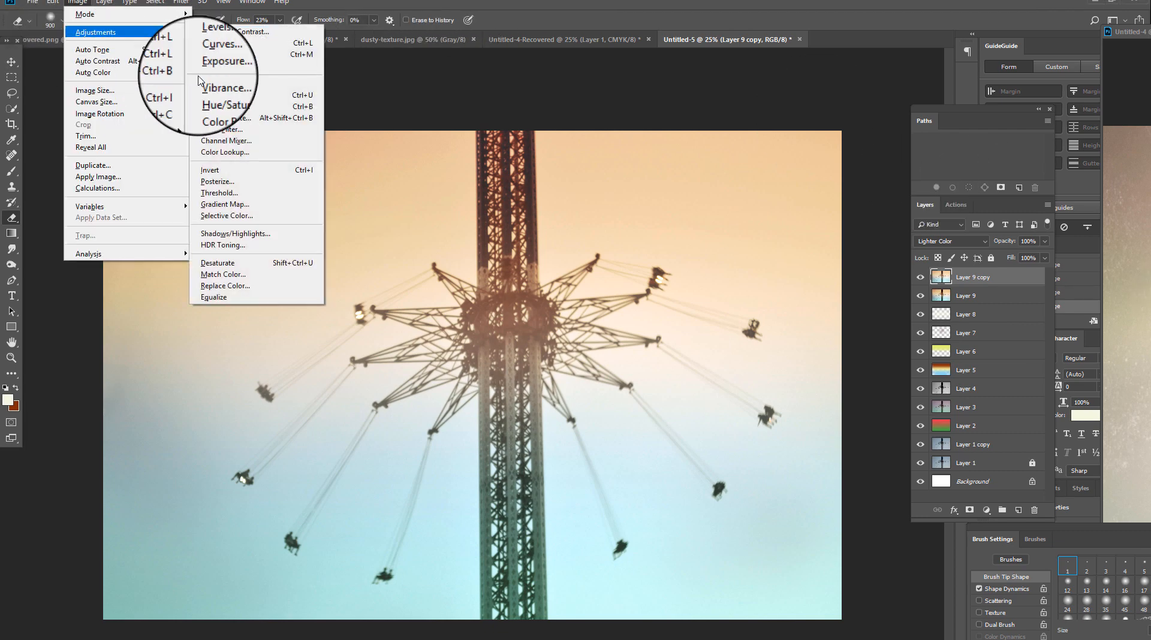
left_click(216, 111)
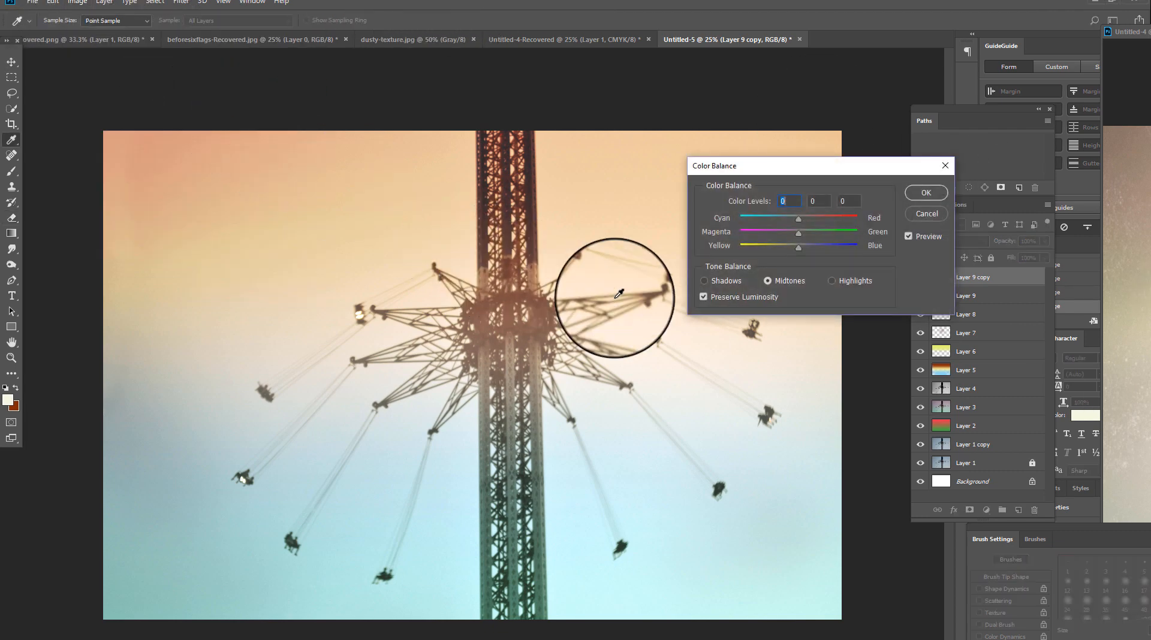
left_click(787, 251)
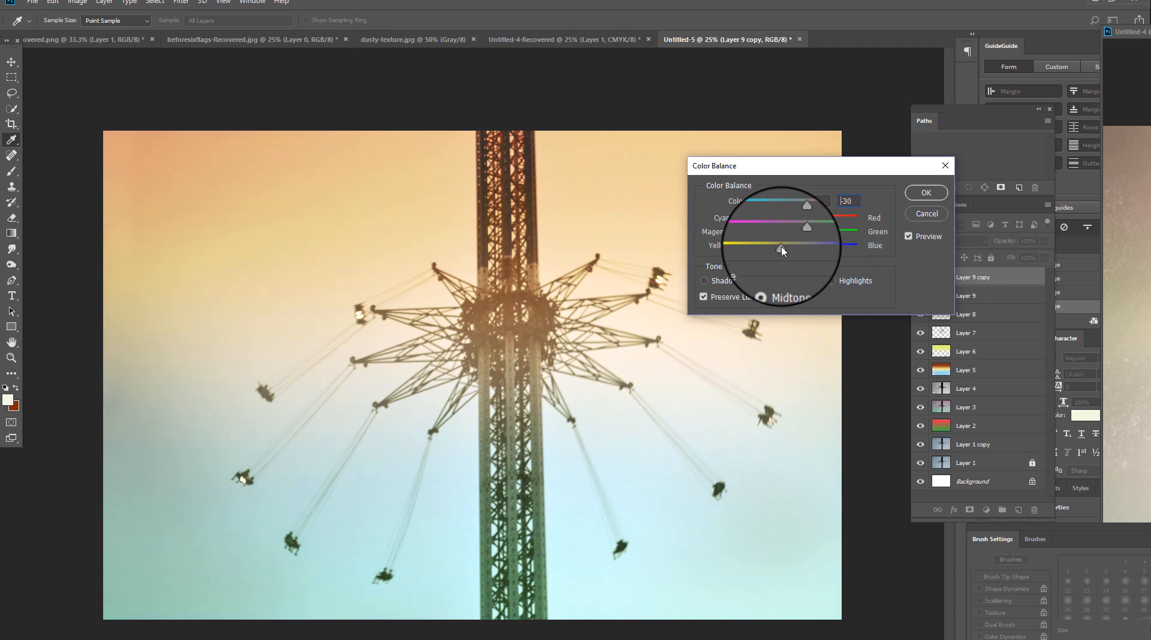
left_click(926, 192)
key("e")
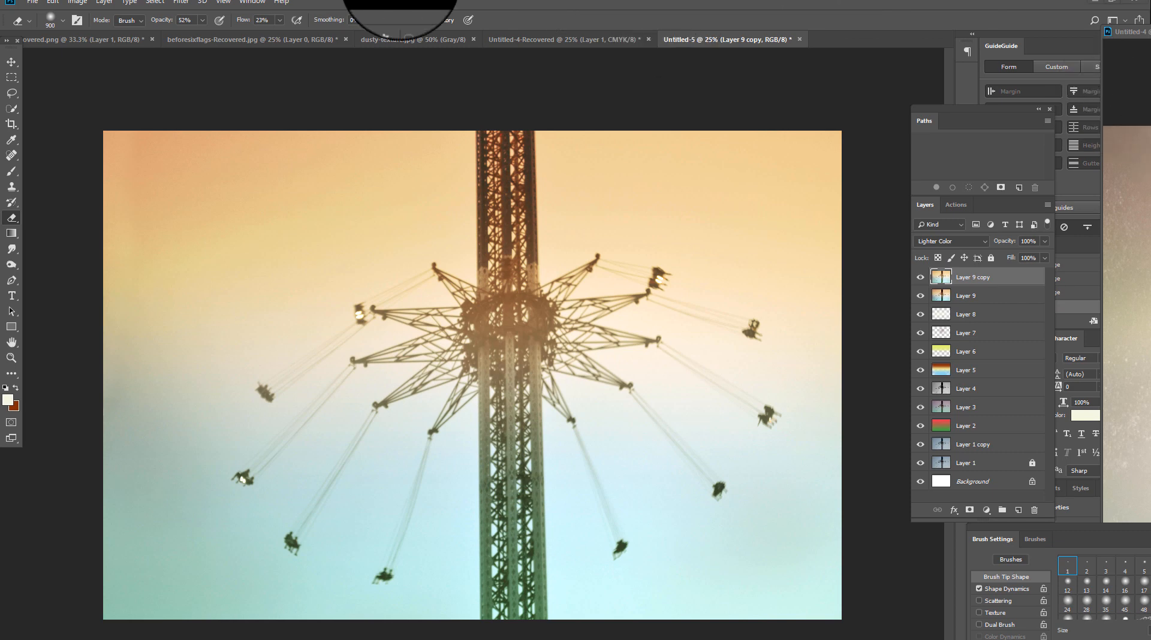
- Copy the selected texture from dusty-texture.jpg into the Untitled-5 document, centered on the canvas as a new top layer
left_click(376, 42)
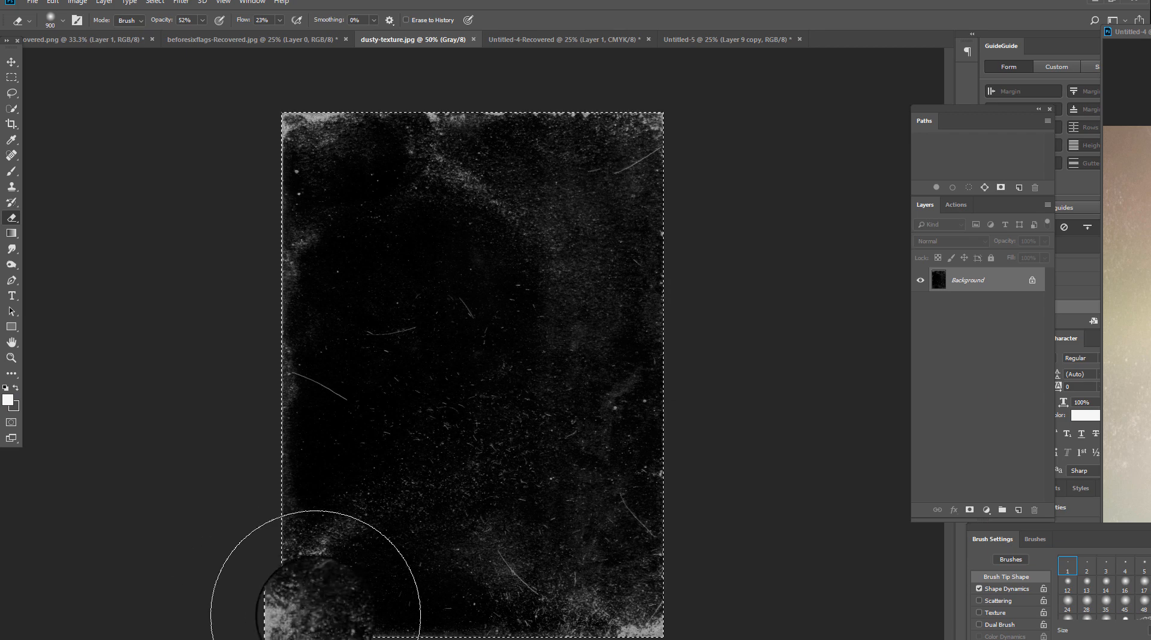
left_click(12, 62)
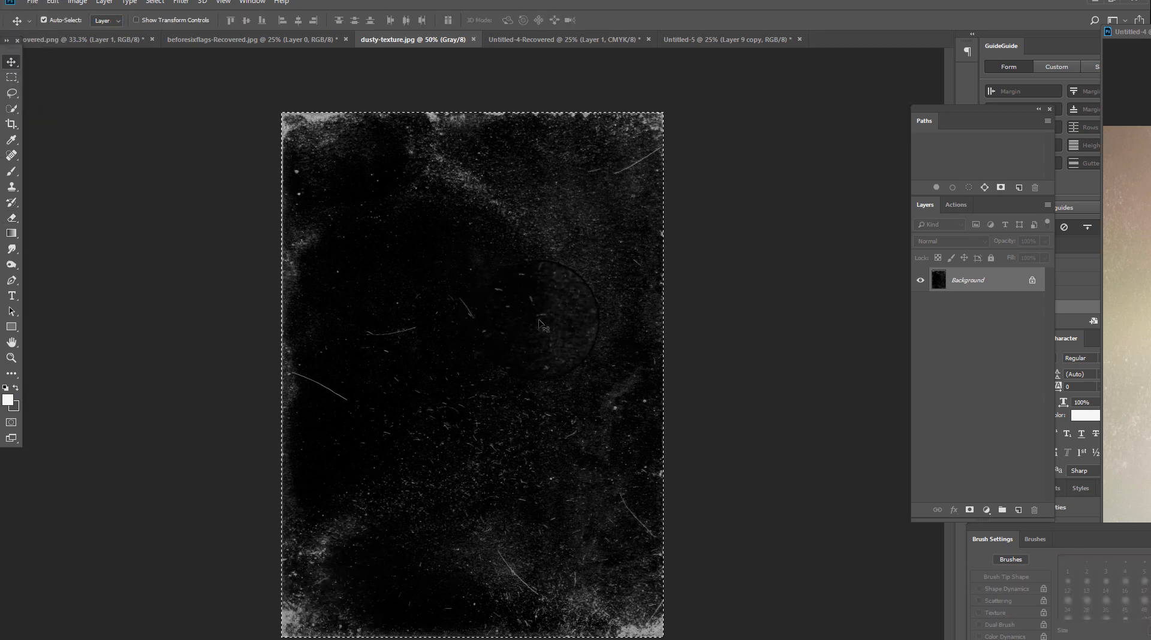
left_click_drag(538, 324, 688, 42)
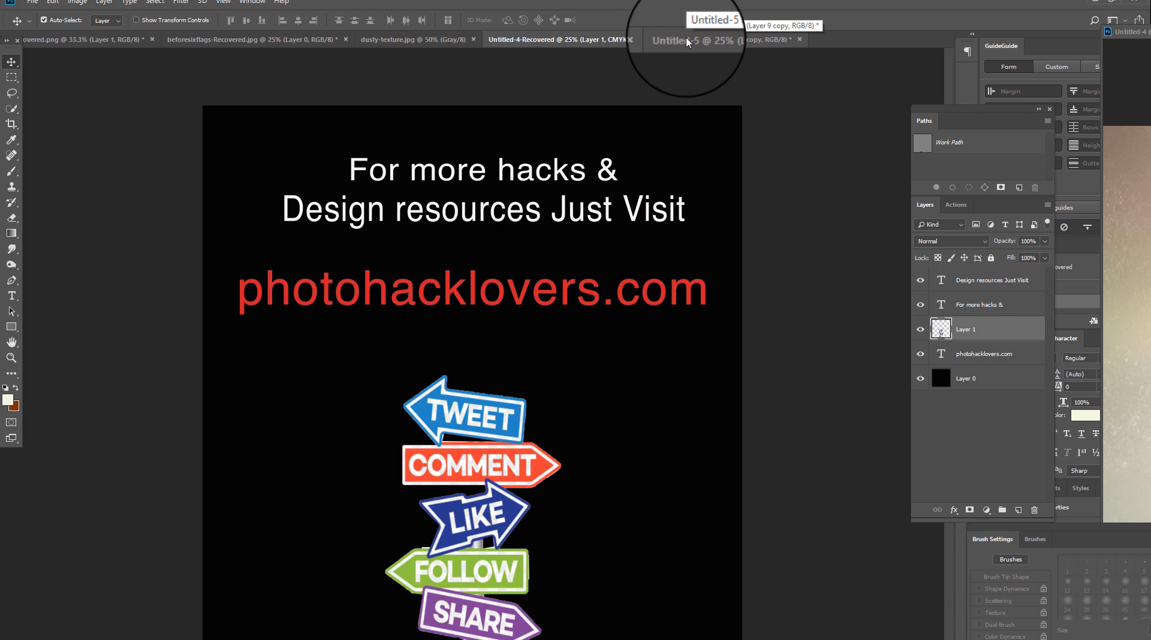
left_click_drag(688, 42, 341, 284)
key("ctrl")
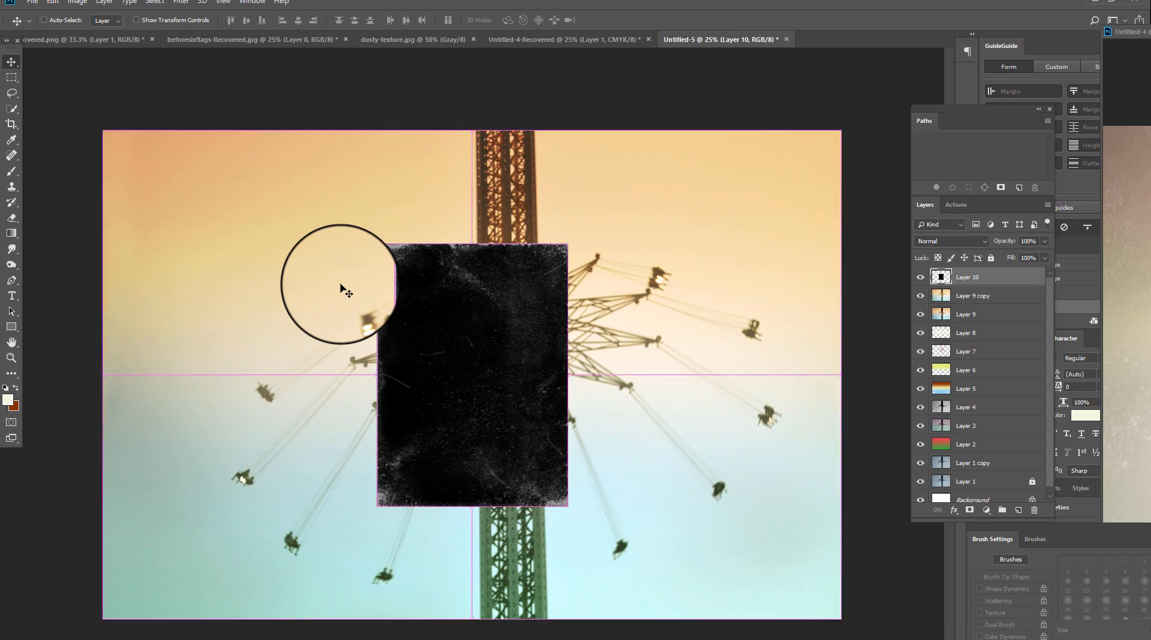
- Free Transform the dusty texture layer, rotating it about 90° to landscape orientation and enlarging it to about 160%
key("ctrl+t")
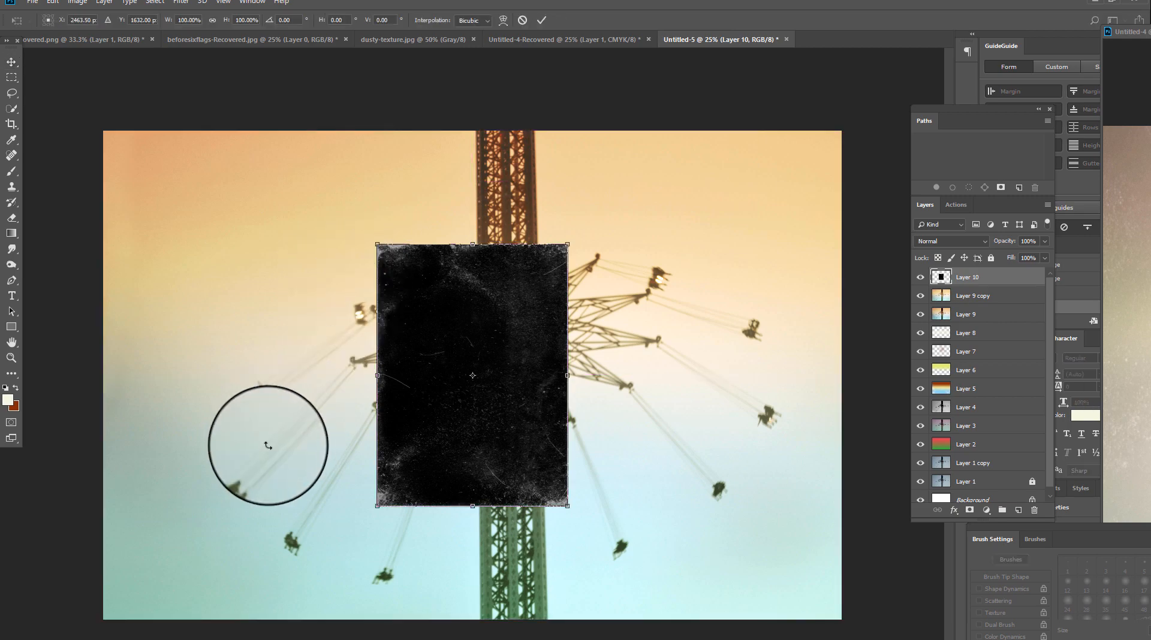
left_click_drag(257, 455, 417, 242)
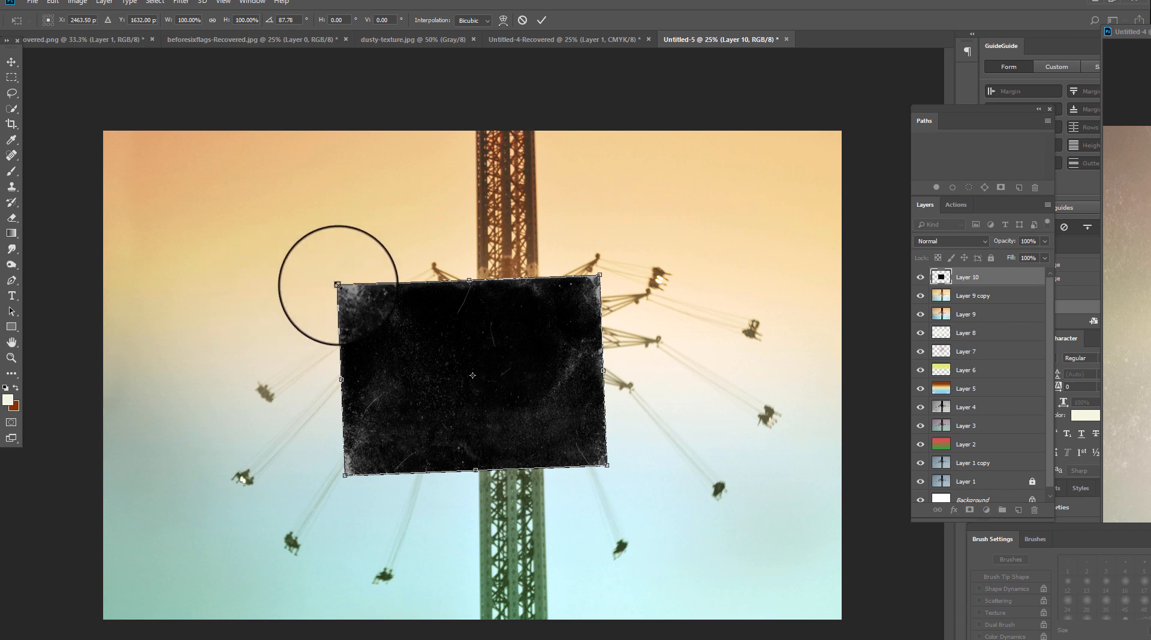
left_click_drag(336, 285, 182, 166)
left_click_drag(698, 315, 647, 301)
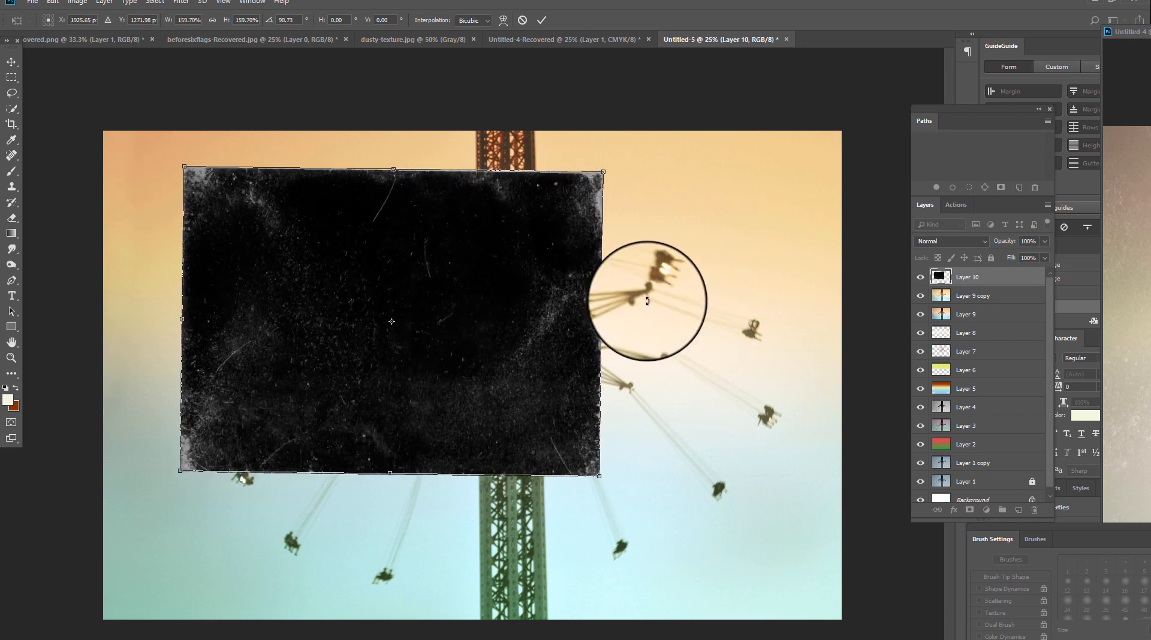
left_click_drag(110, 167, 112, 172)
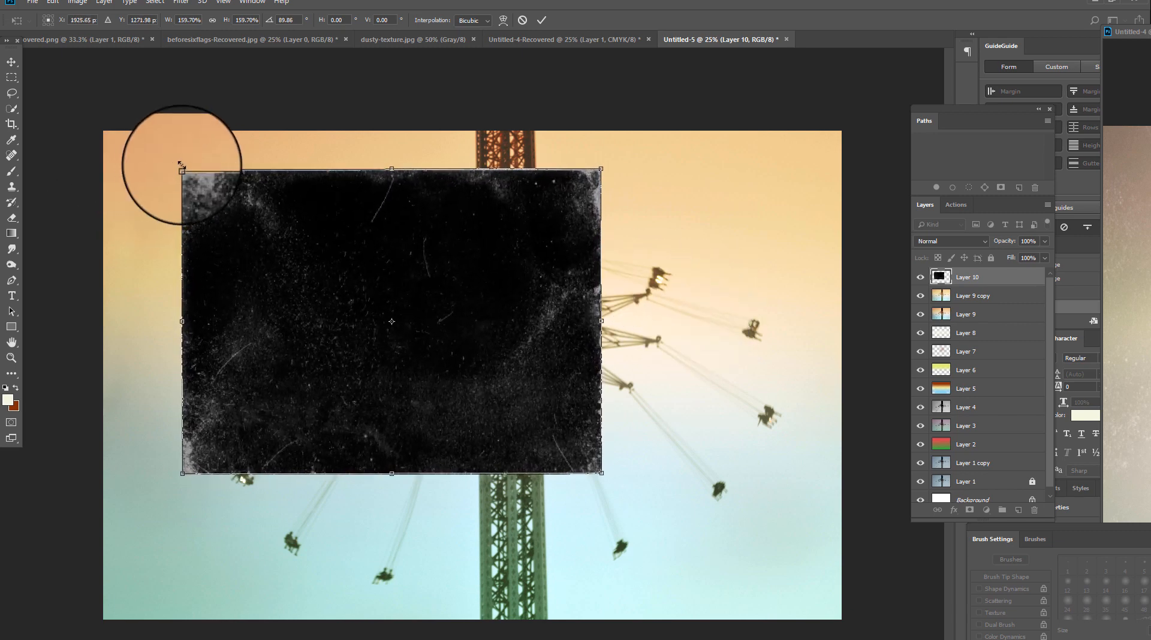
- Enlarge the dusty texture to about 305%, position it over the whole canvas and apply the transformation
left_click_drag(181, 169, 95, 105)
left_click_drag(231, 204, 215, 351)
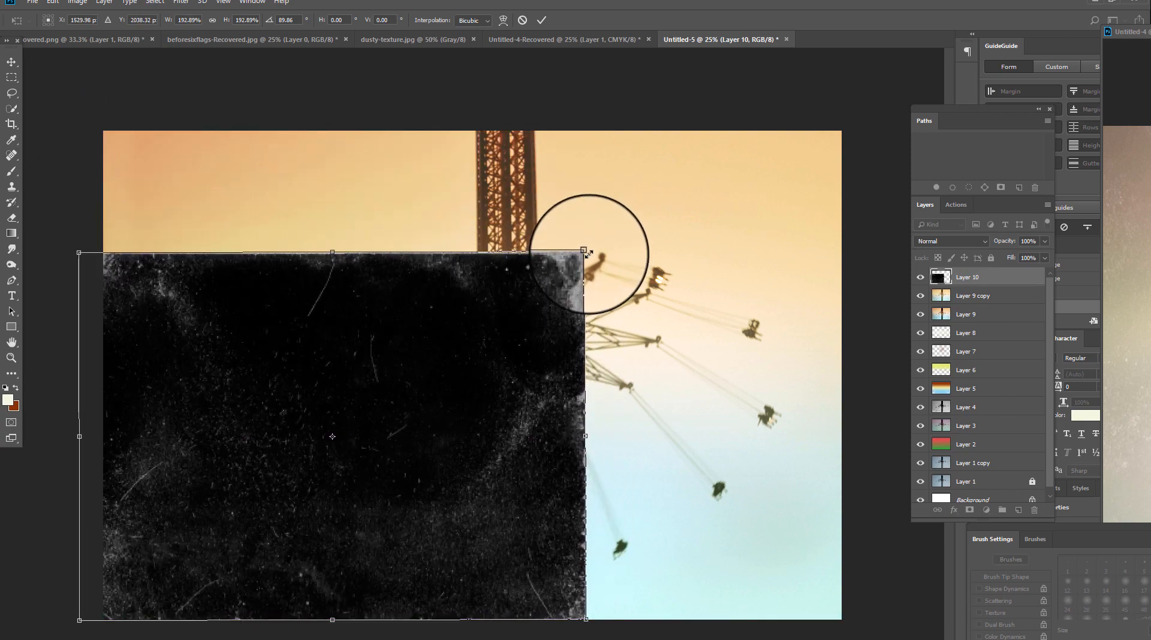
left_click_drag(587, 253, 923, 190)
left_click_drag(730, 238, 728, 289)
left_click_drag(844, 115, 882, 87)
left_click_drag(797, 151, 798, 166)
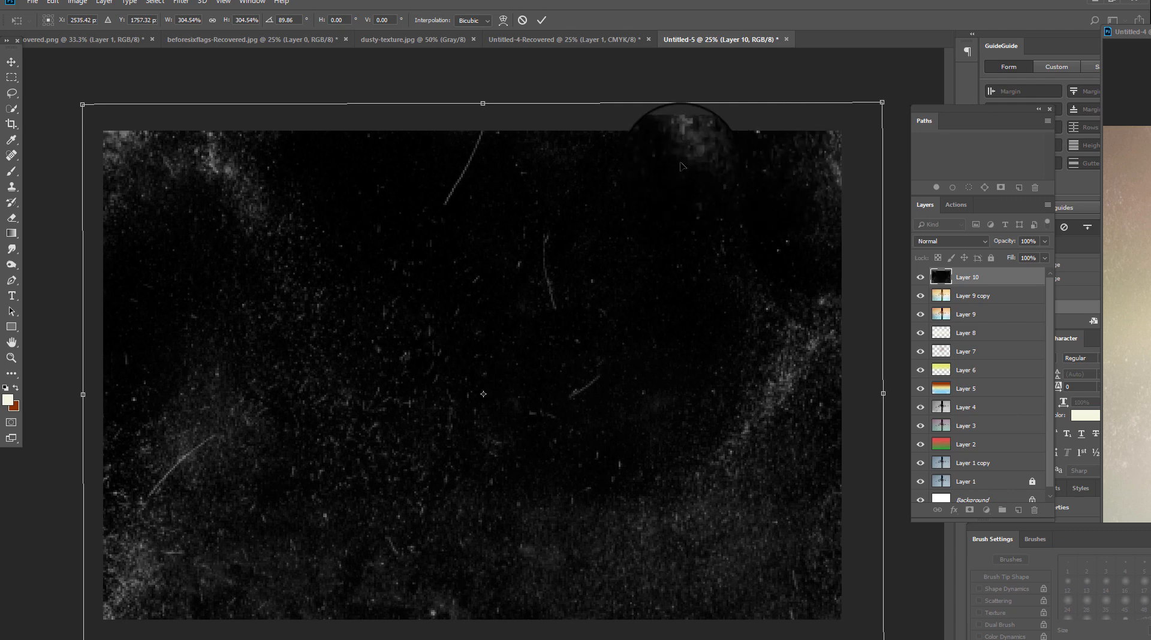
key("Return")
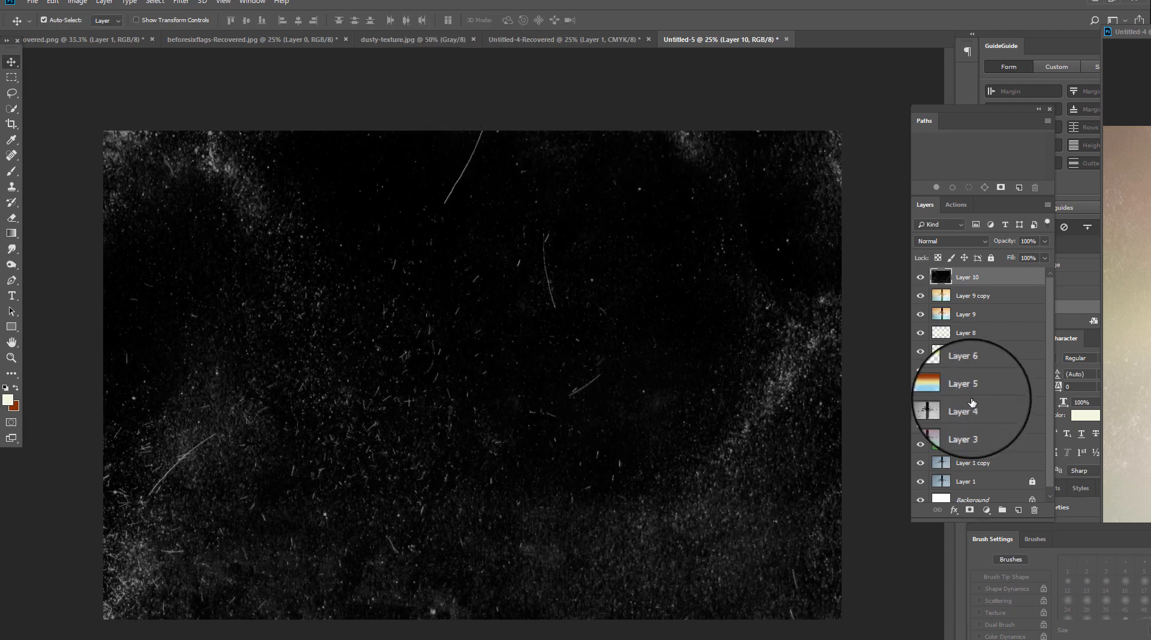
- Try the Overlay and Lighten blend modes on the dusty texture layer, and set it to Screen
left_click(950, 241)
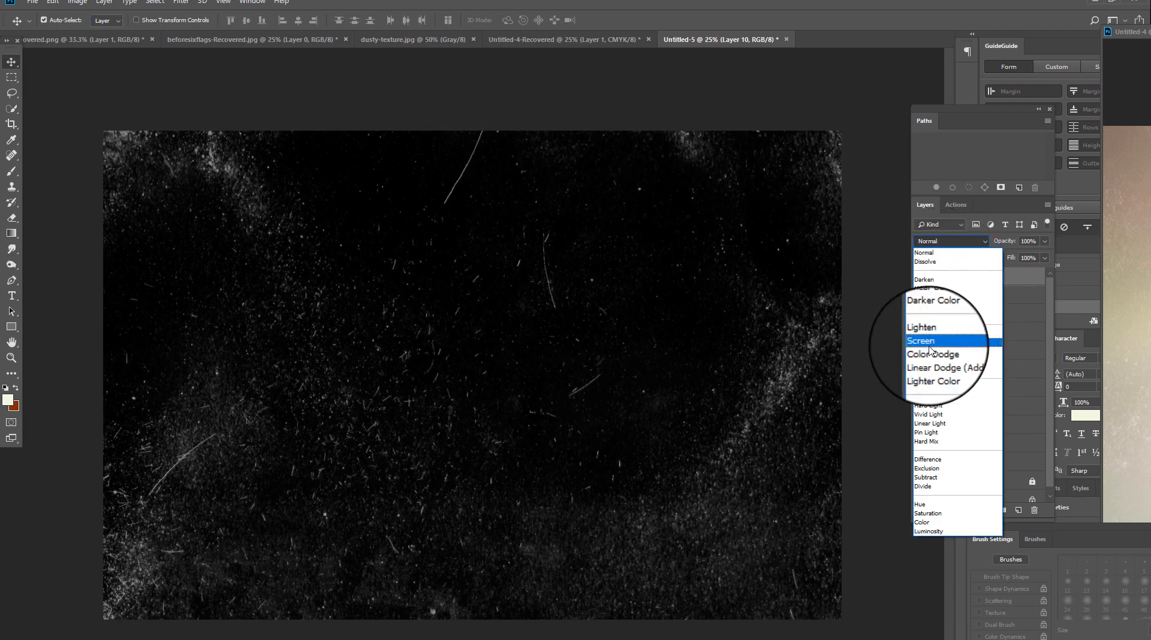
left_click(923, 388)
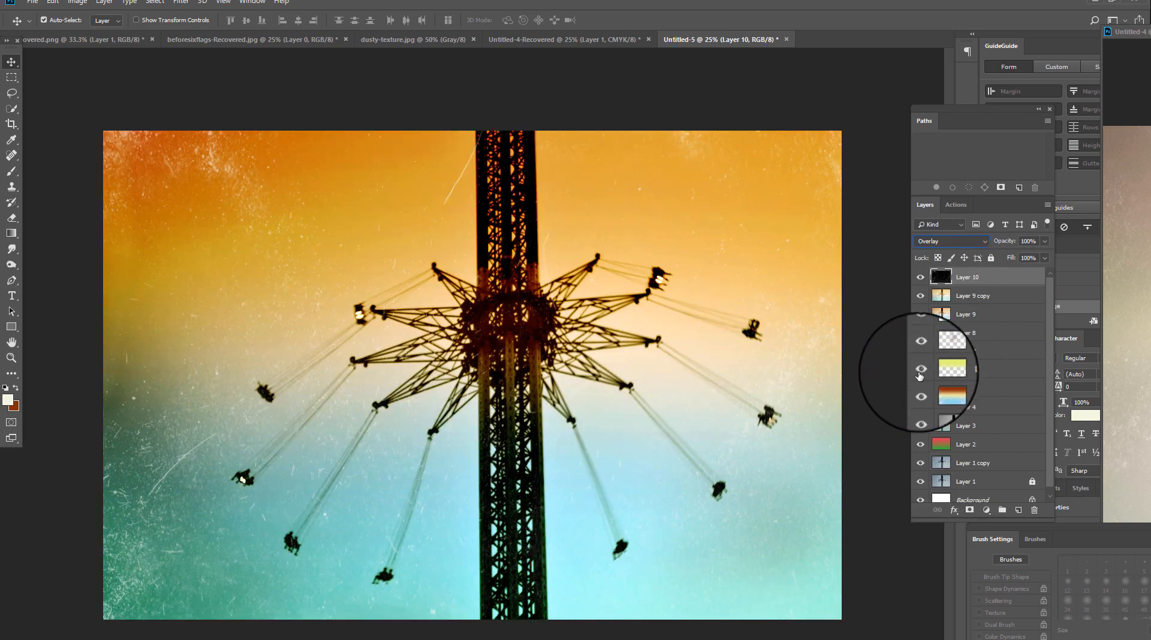
left_click(932, 241)
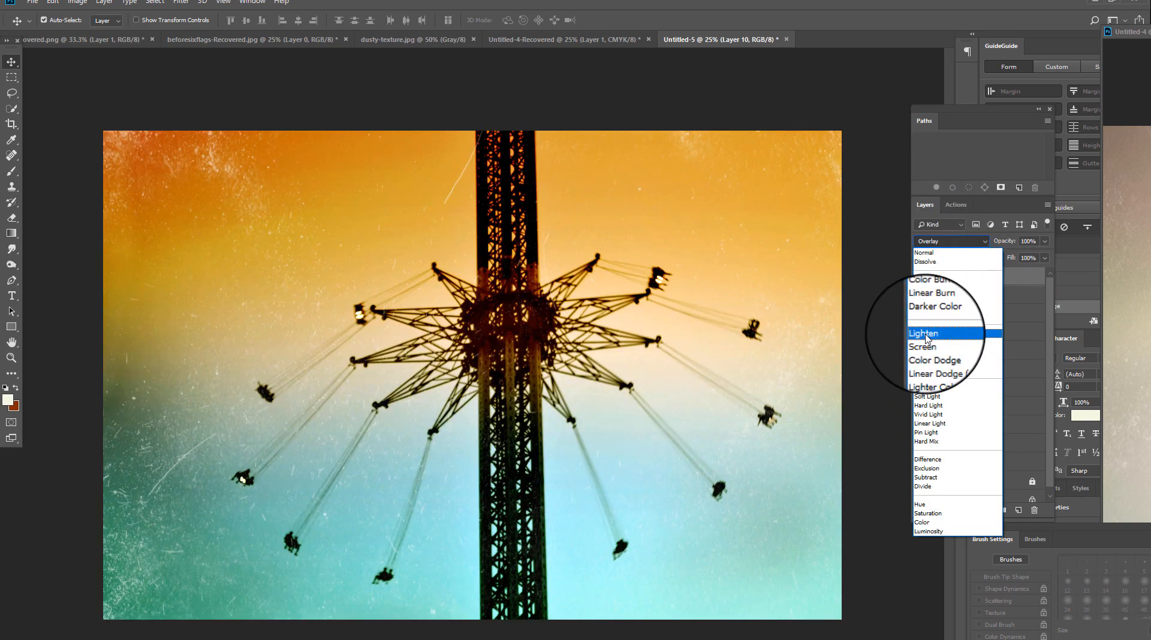
left_click(921, 336)
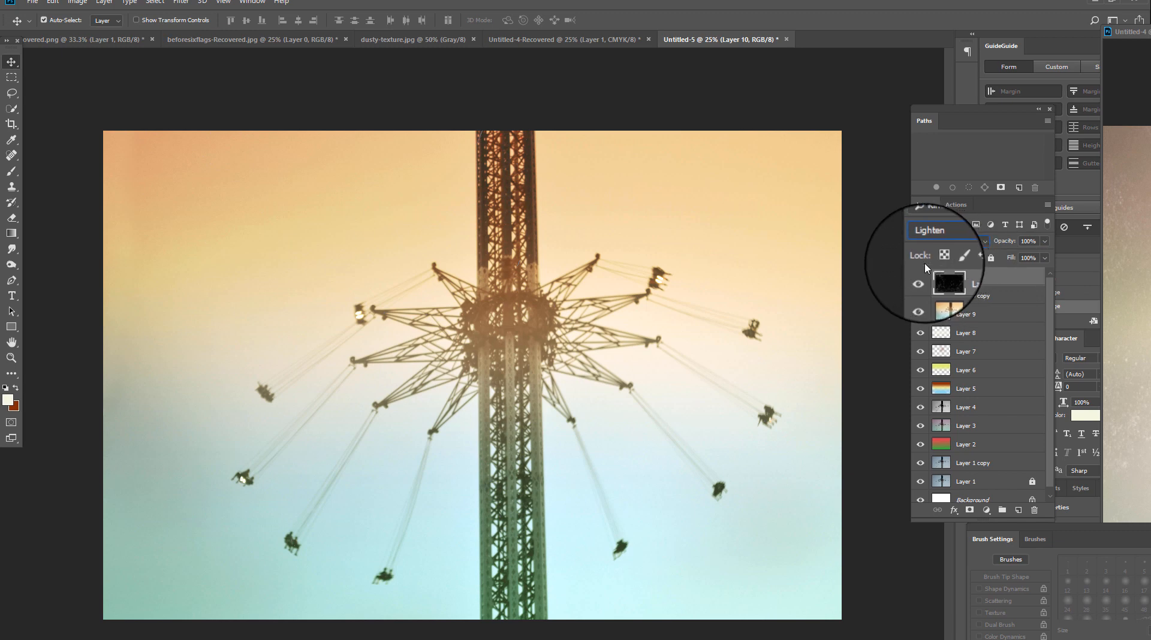
left_click(942, 240)
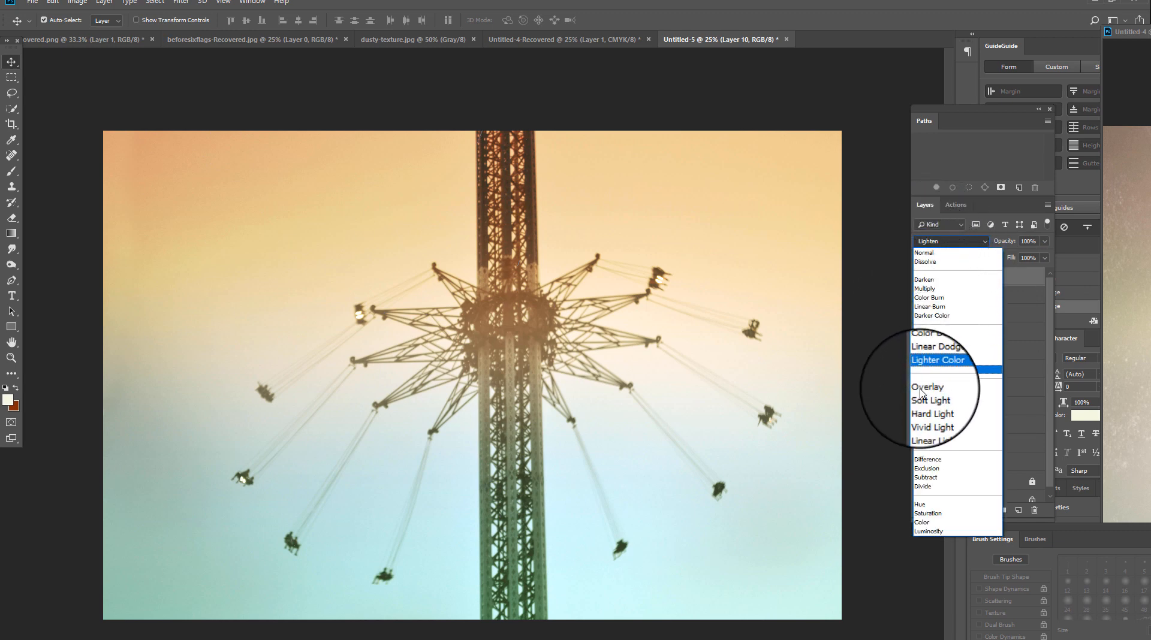
left_click(919, 344)
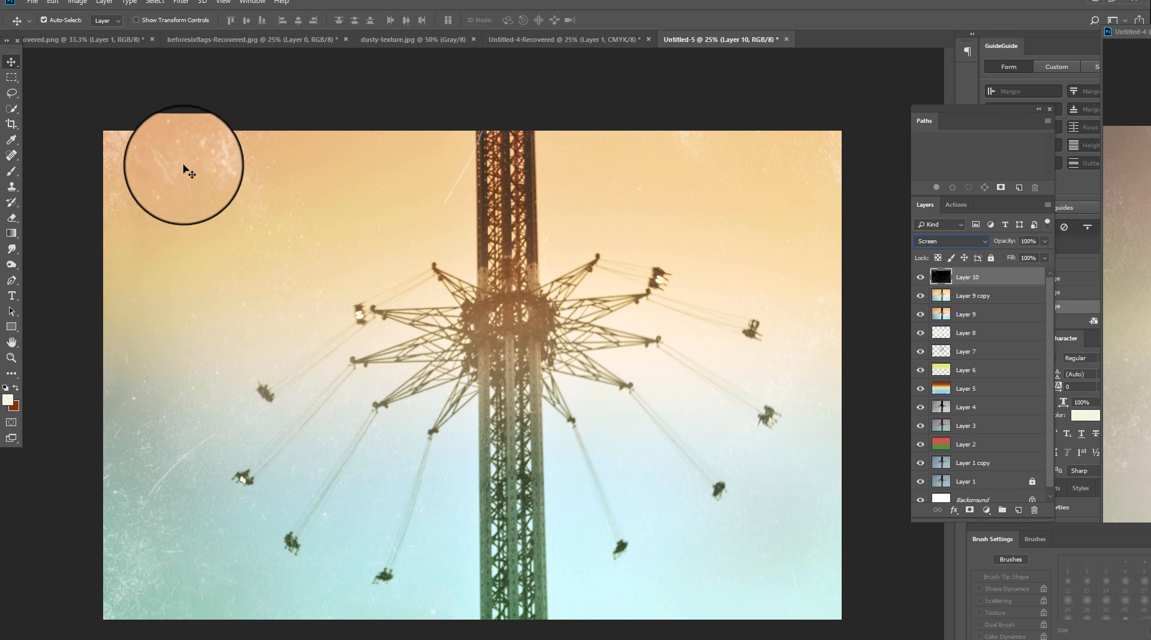
- Rotate the dusty texture layer about 180° so its scratches fall on the opposite sides of the photo
mouse_move(214, 164)
left_mouse_down()
mouse_move(300, 192)
mouse_move(18, 302)
mouse_move(141, 206)
mouse_move(127, 145)
mouse_move(208, 159)
left_mouse_up()
key("ctrl+t")
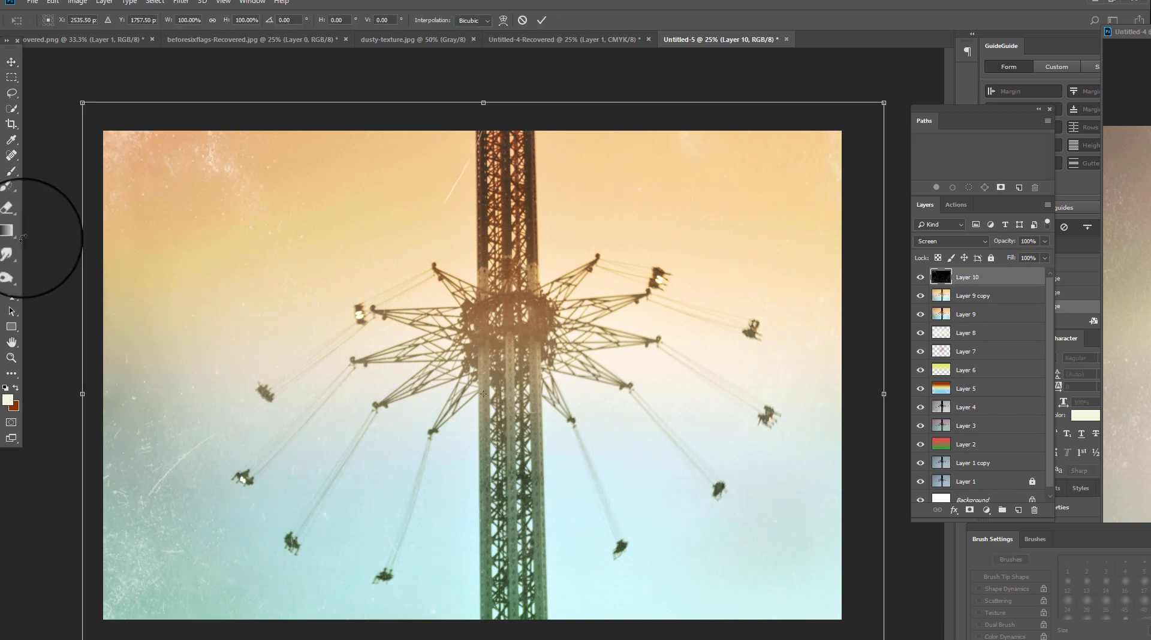
left_click_drag(51, 185, 895, 590)
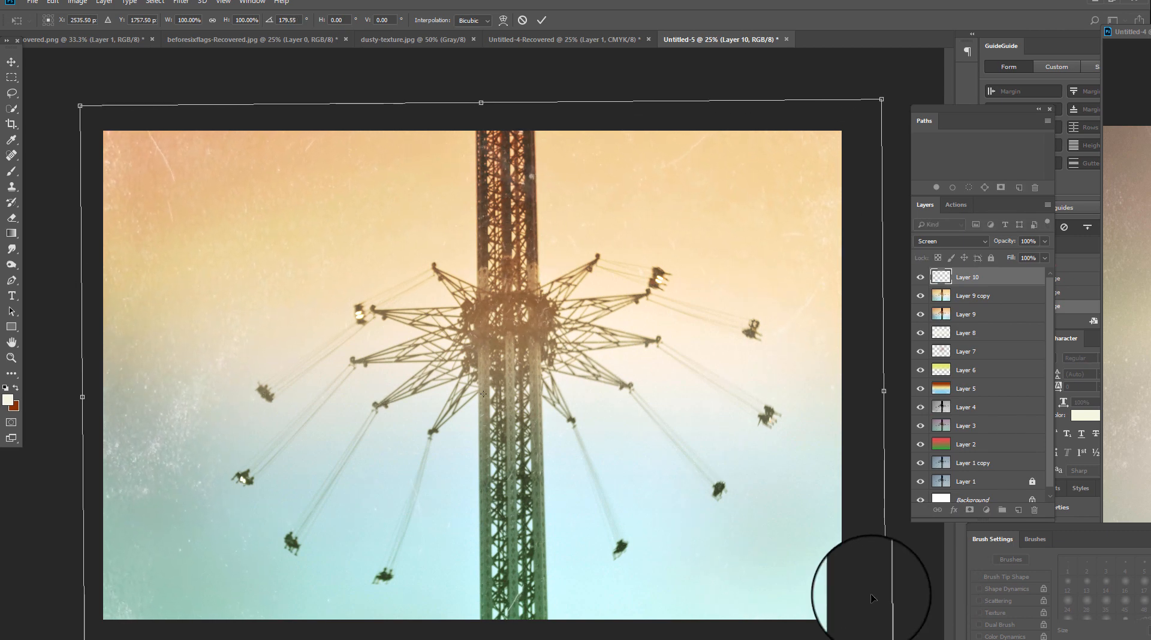
key("Return")
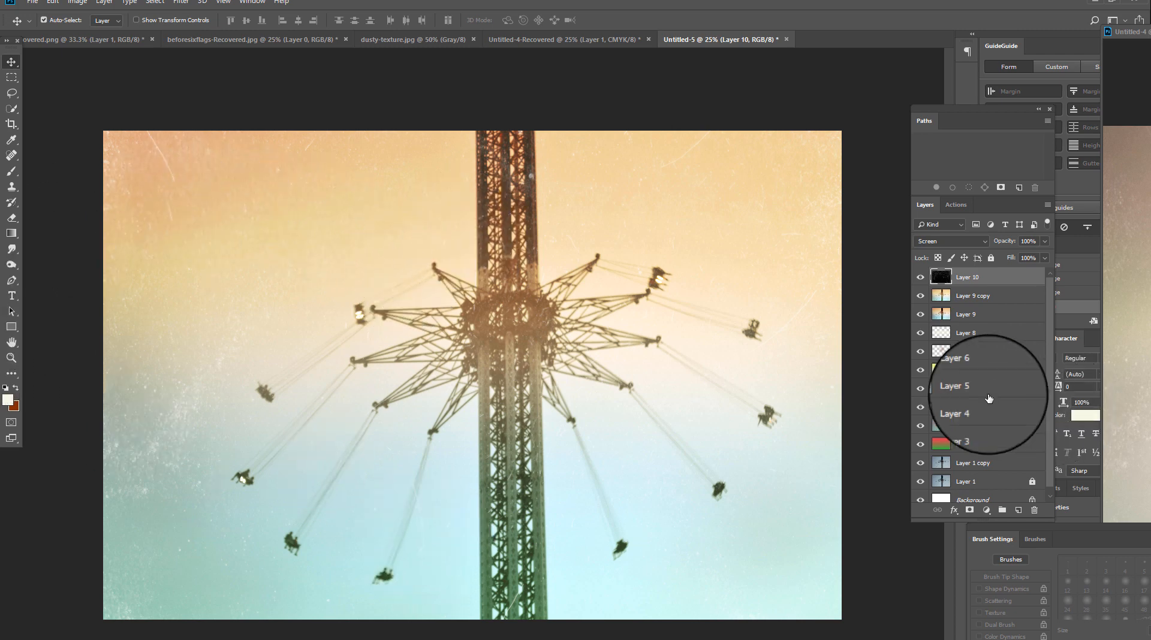
- Dock the floating Untitled-4 document beside Untitled-5 and switch between the two to compare their color and texture effects
scroll(989, 385, "down", 1)
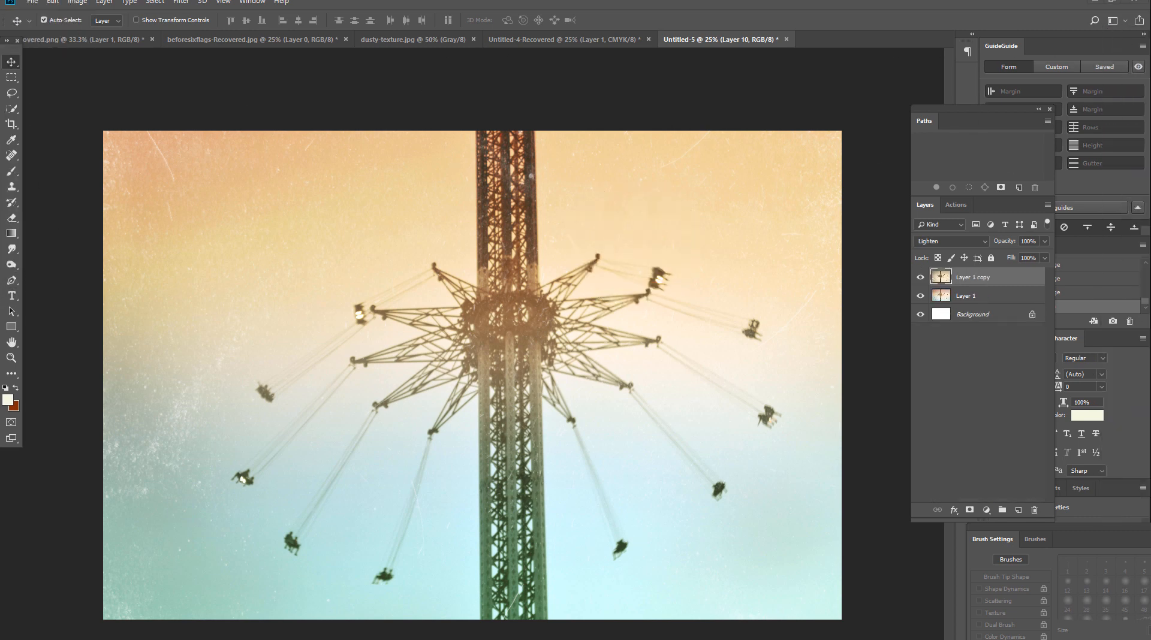
left_click_drag(1150, 215, 799, 43)
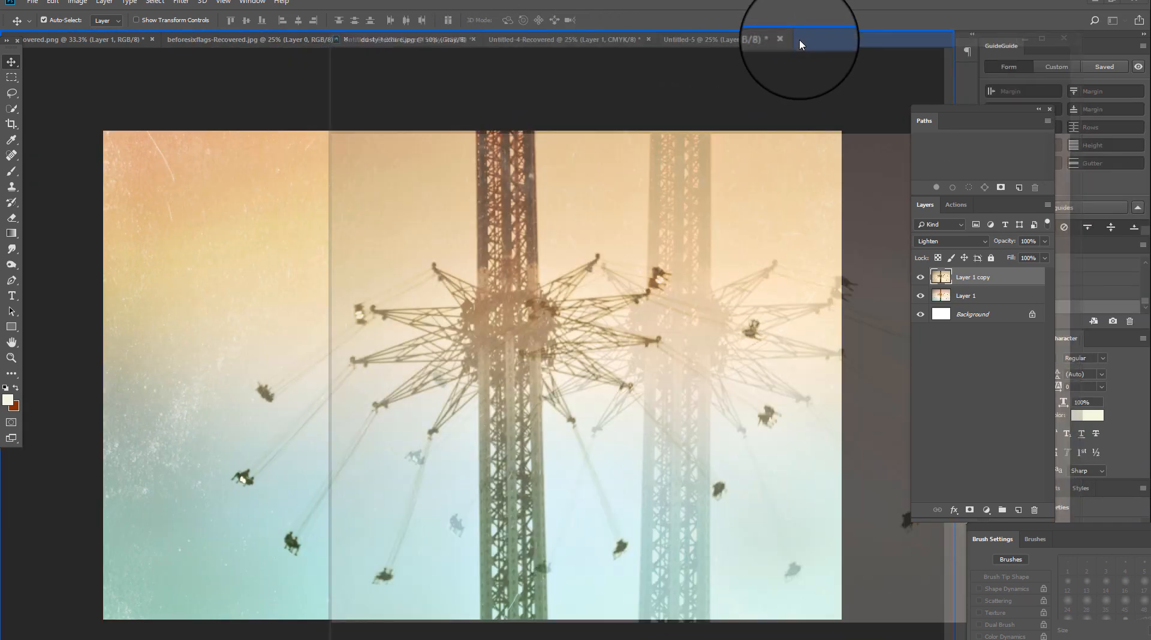
left_click(664, 41)
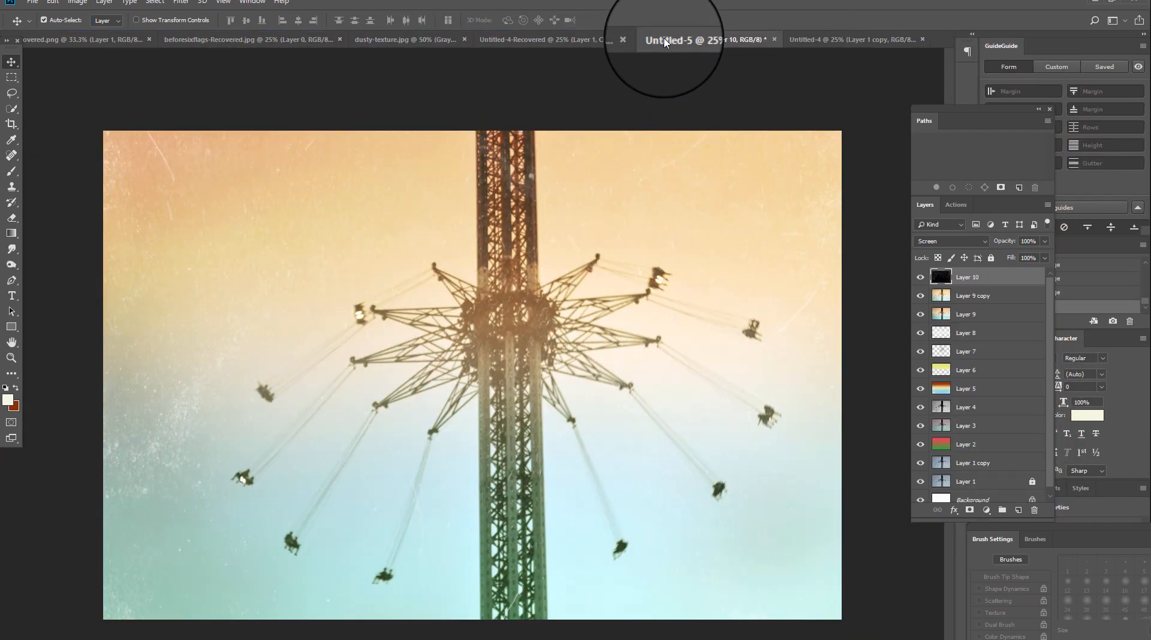
left_click(810, 40)
left_click(695, 40)
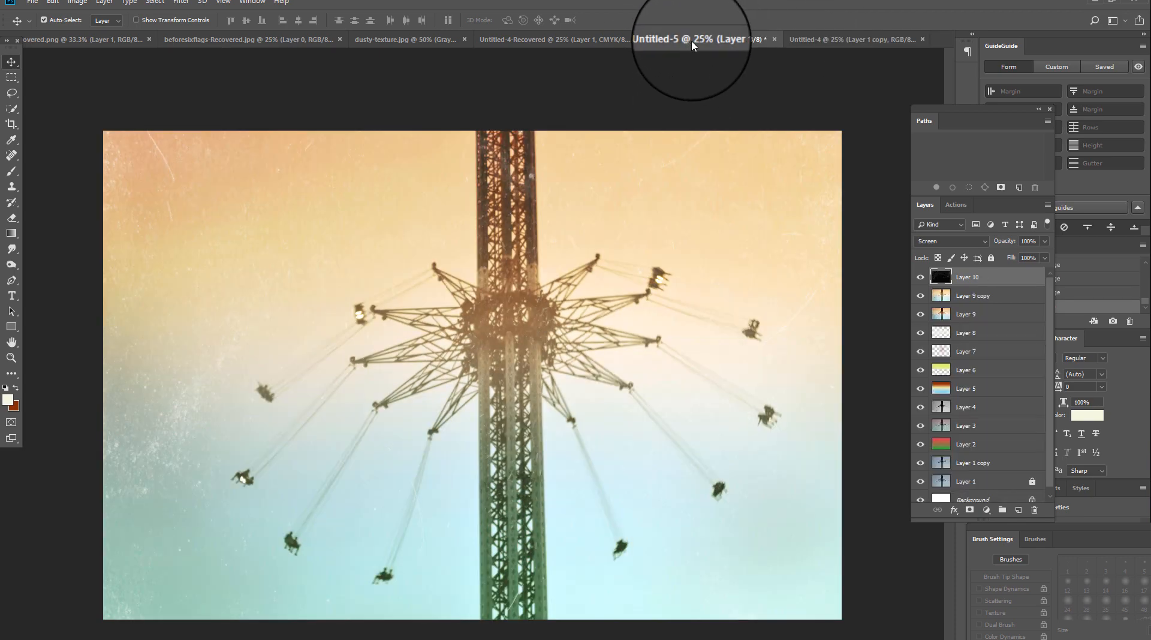
left_click(817, 38)
left_click(705, 38)
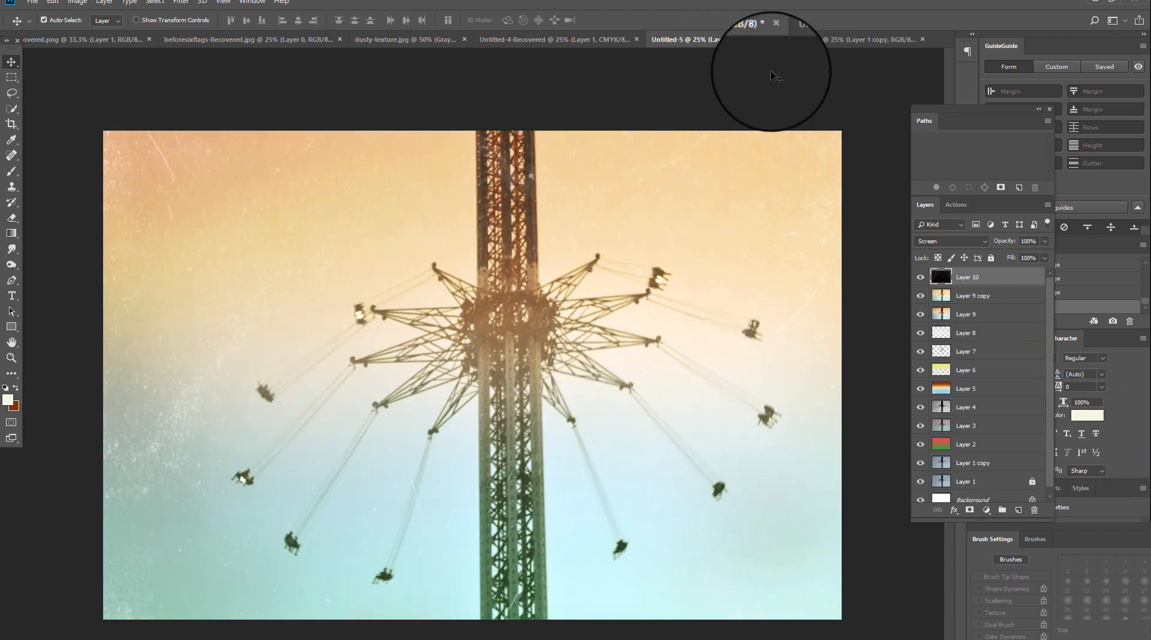
left_click_drag(772, 40, 681, 42)
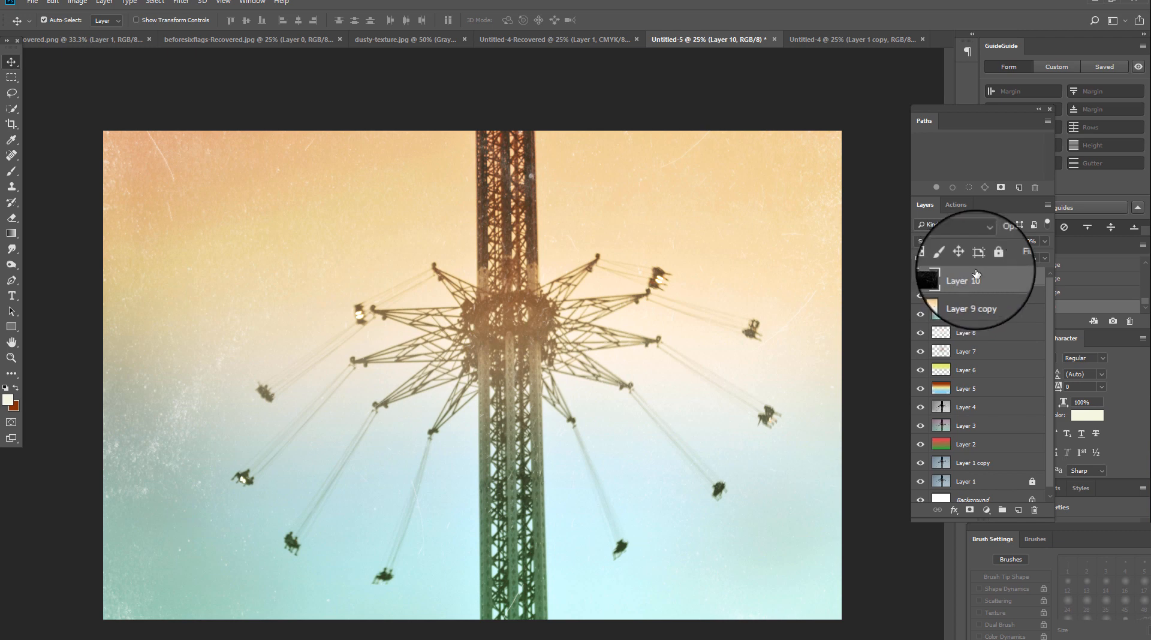
- Move Layer 1 copy of the original photo to the top of the layer stack, above the dusty texture
scroll(953, 499, "down", 1)
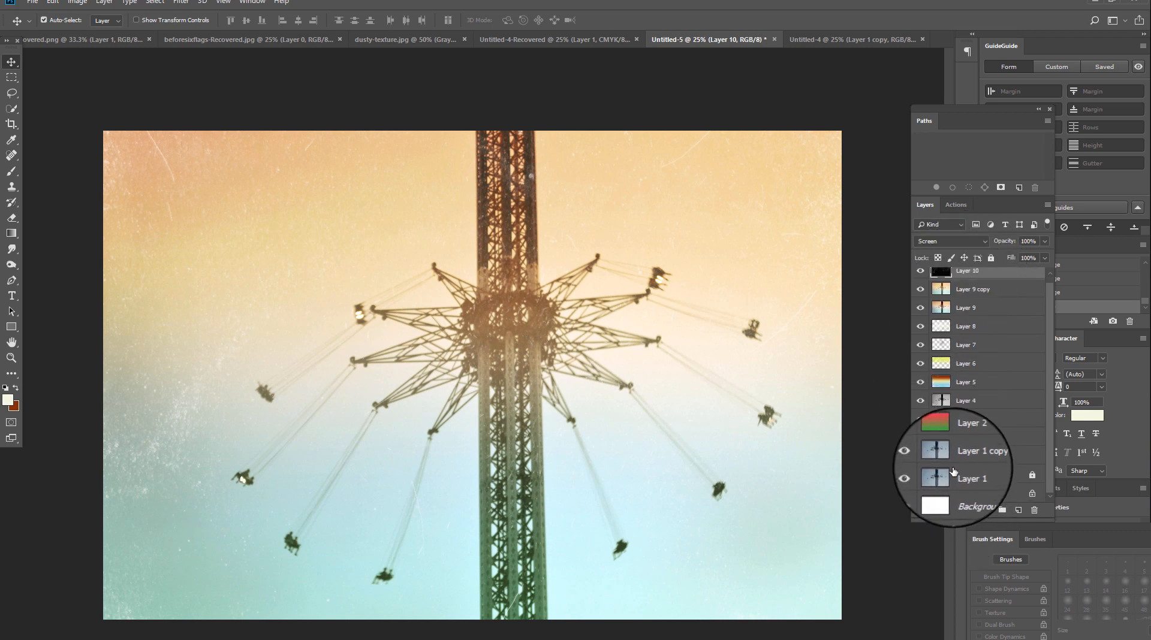
left_click(955, 460)
left_click_drag(954, 460, 959, 277)
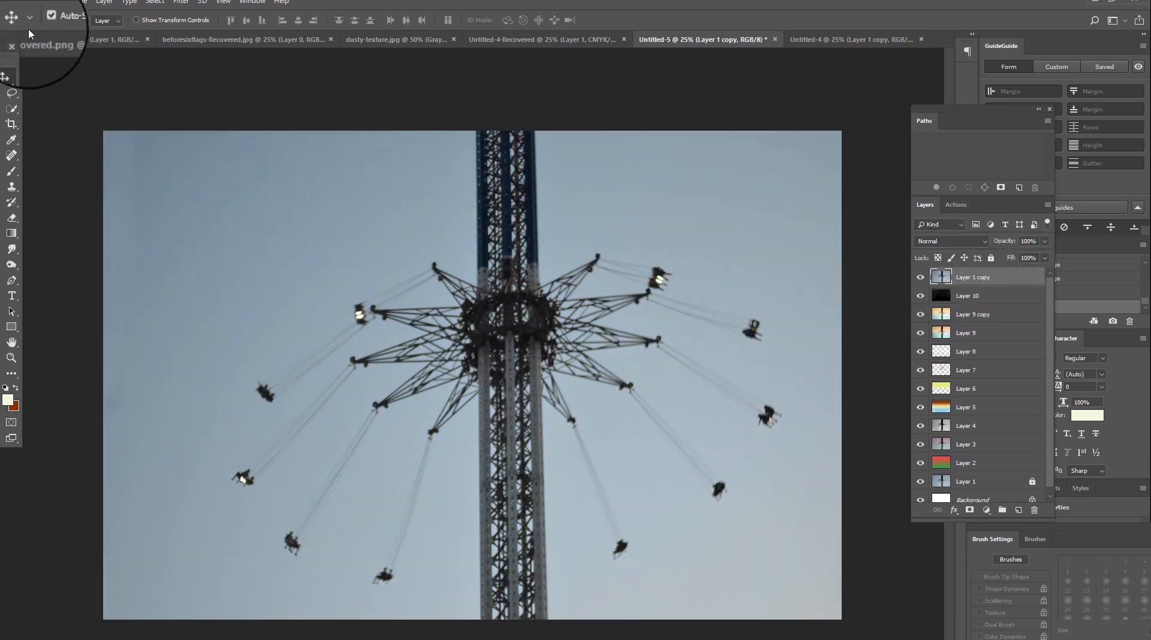
- Convert Layer 1 copy with a Black & White adjustment tinted at hue 42° and saturation 20%
left_click(78, 3)
mouse_move(84, 33)
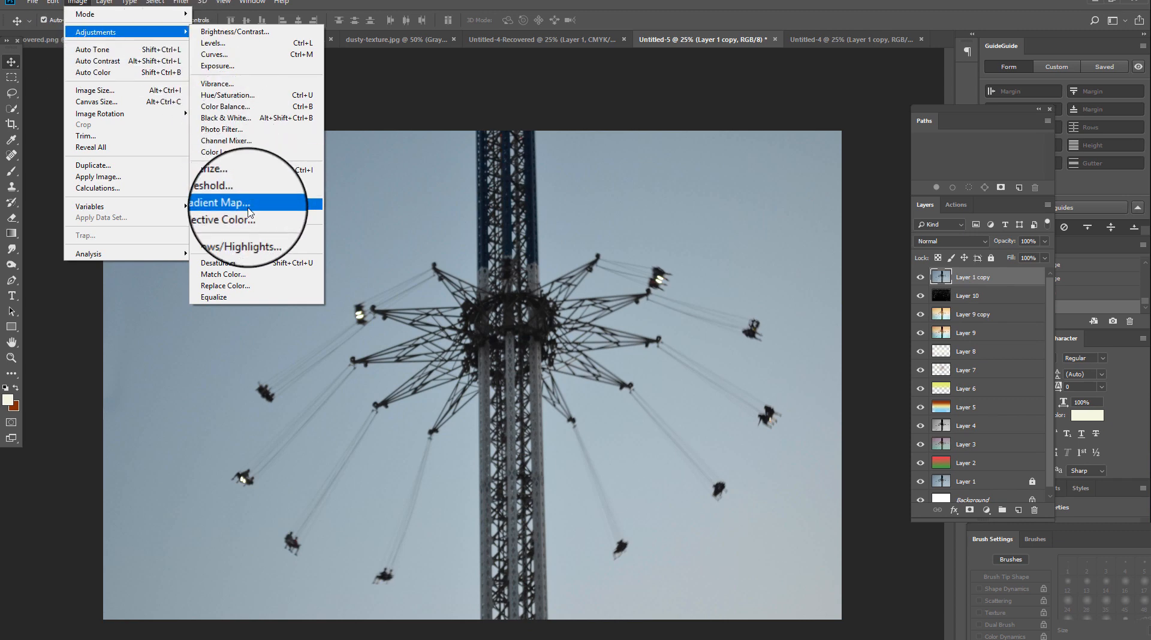
left_click(246, 118)
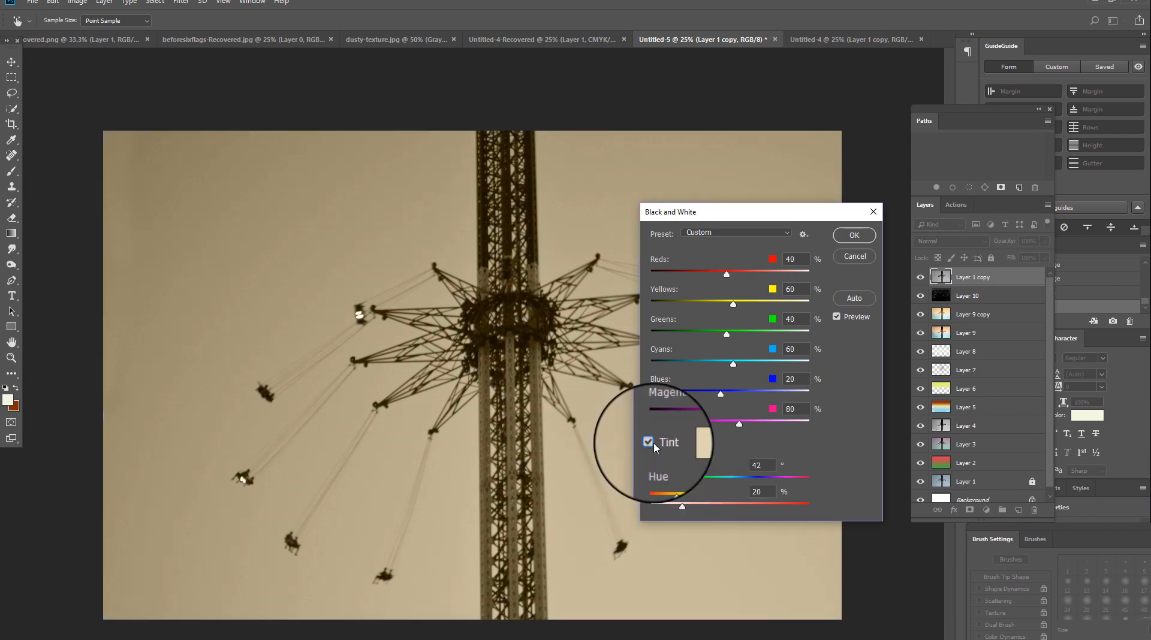
left_click(842, 237)
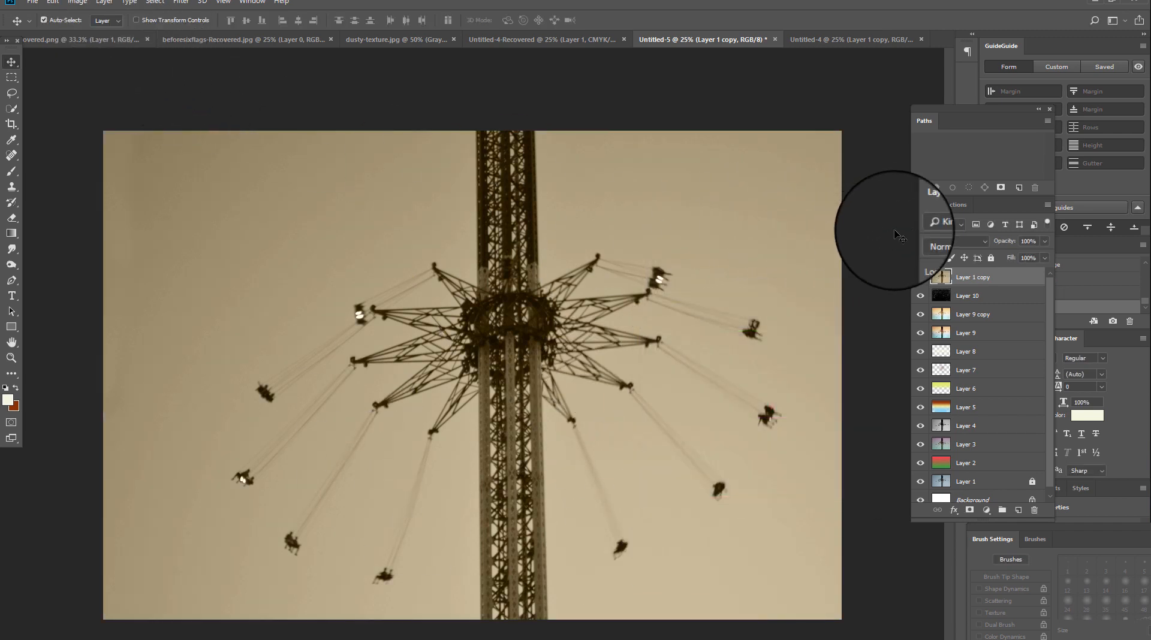
- Try blend modes on Layer 1 copy, including Color Burn, Lighten, Overlay and Pin Light, and compare Pin Light with the layer hidden and shown
left_click(950, 246)
left_click(931, 278)
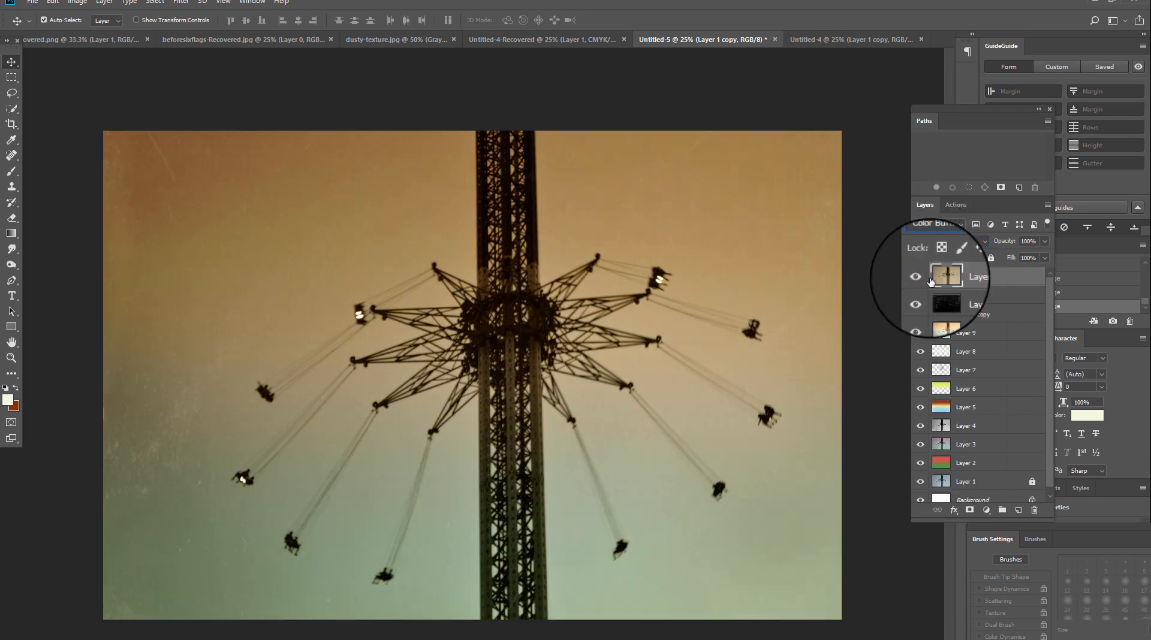
key("shift+minus")
key("shift+plus")
key("shift+plus")
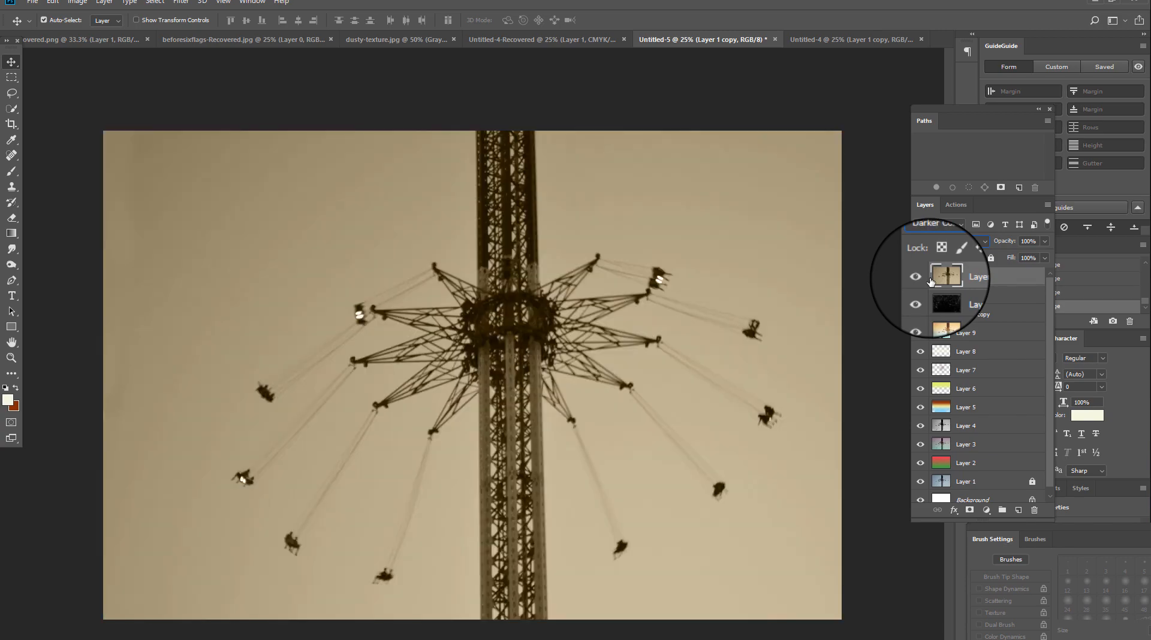
key("shift+plus")
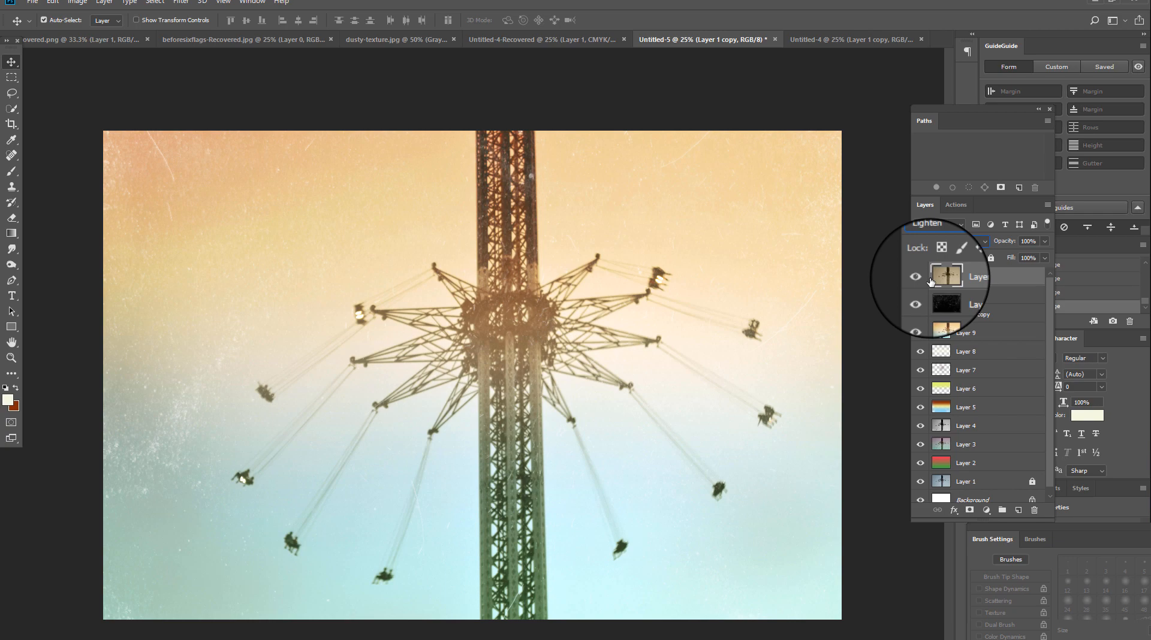
key("shift+plus")
key("shift+plus")
key("shift+plus")
key("shift+plus")
key("shift+plus")
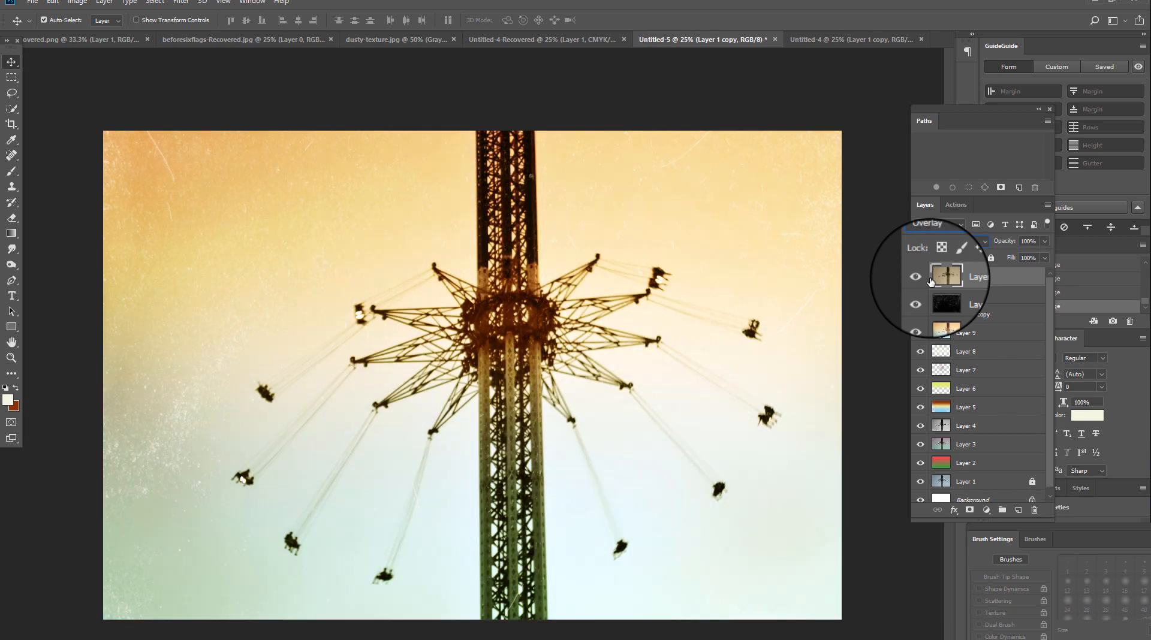
key("shift+plus")
key("shift+plus")
key("shift+plus")
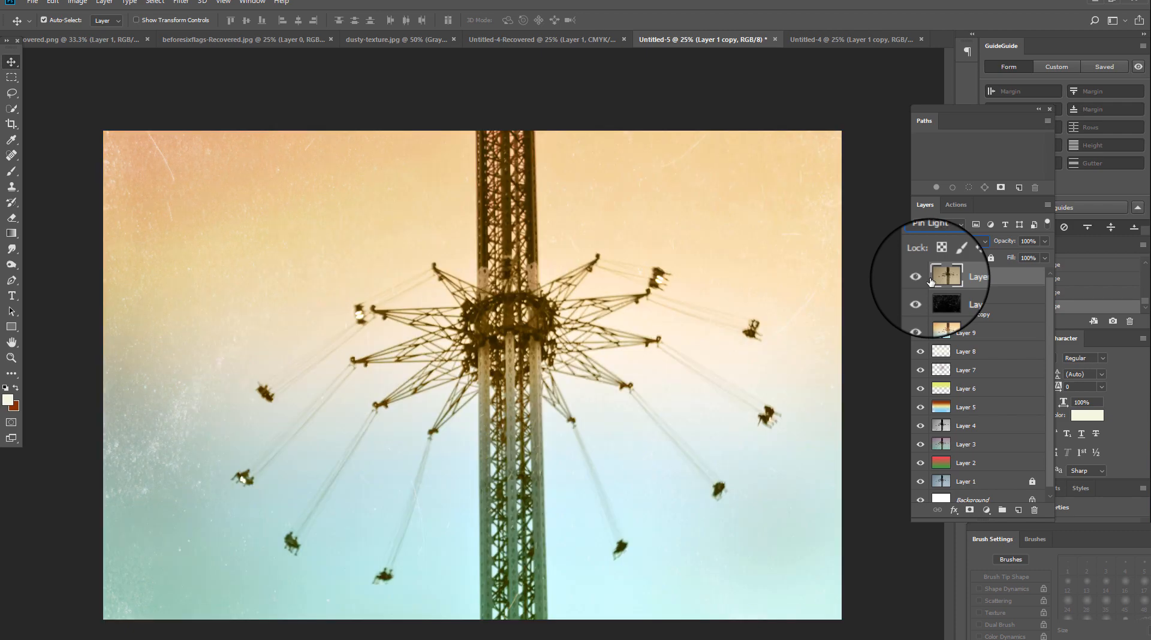
key("shift+plus")
key("shift+minus")
left_click(920, 278)
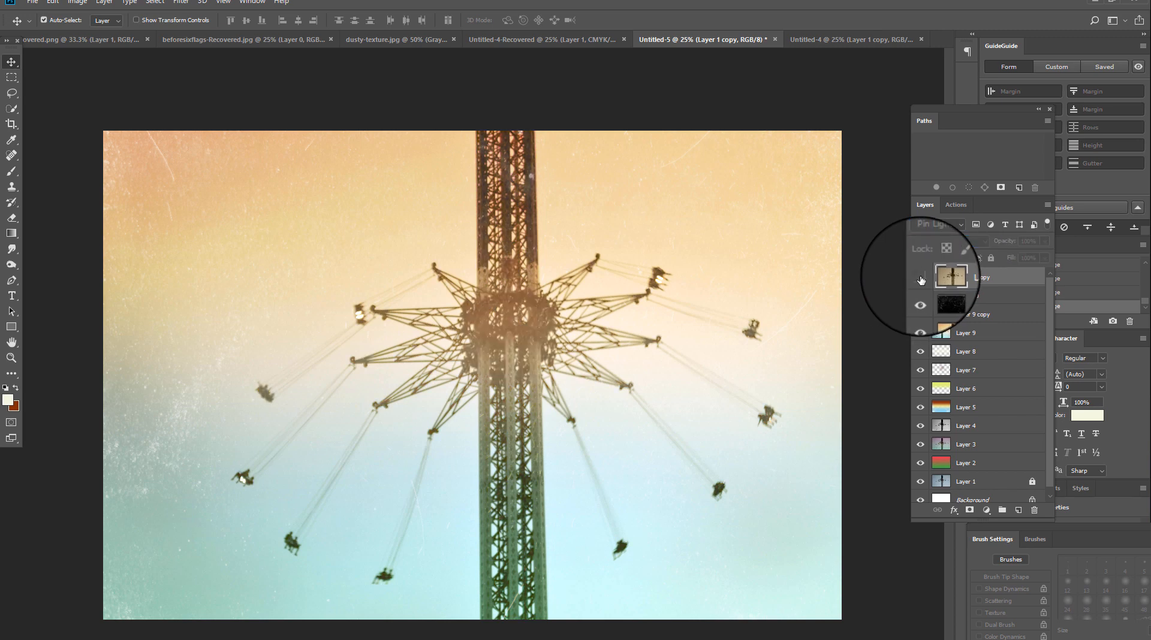
left_click(921, 278)
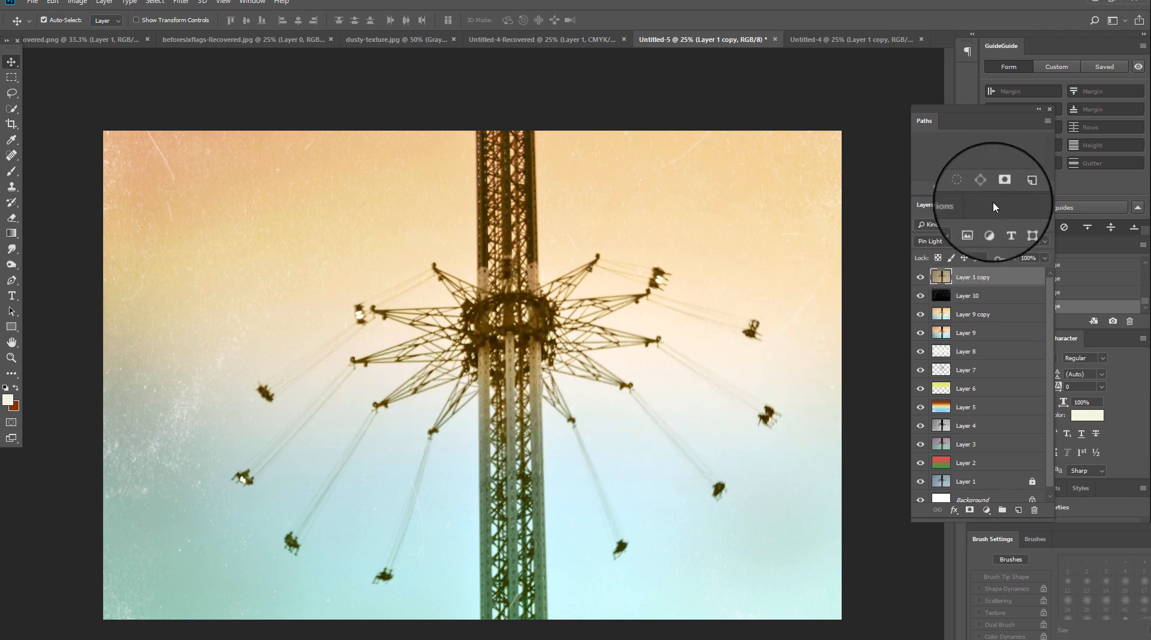
- Try the blend modes from Hard Mix through Hue on Layer 1 copy
left_click(950, 241)
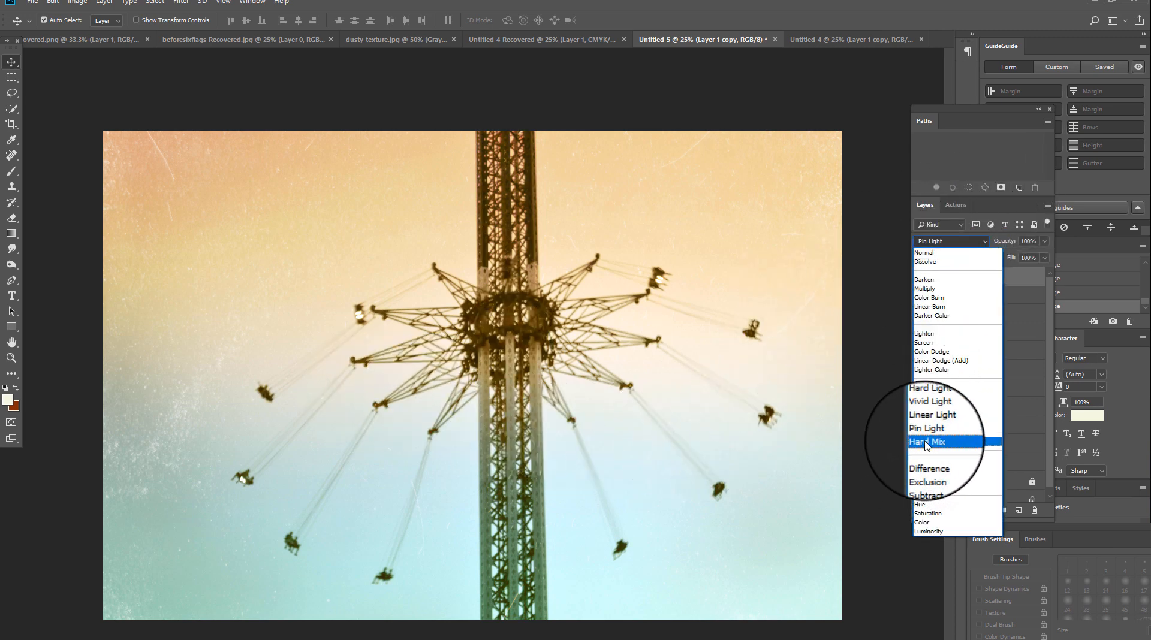
left_click(927, 442)
key("Down")
key("Down")
key("Down")
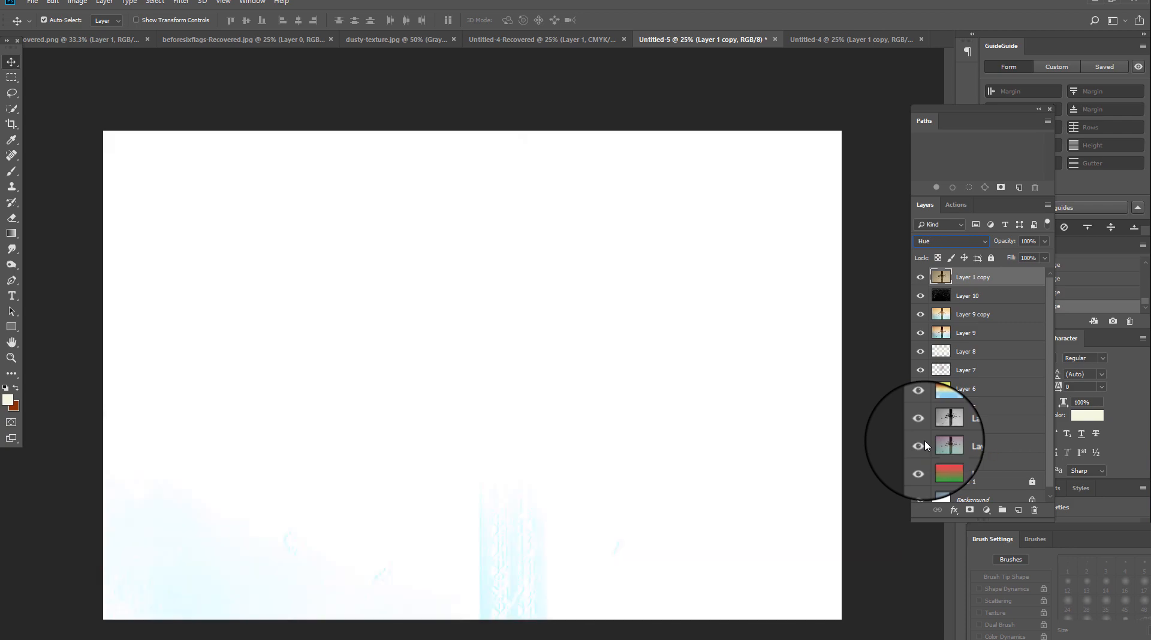
key("Down")
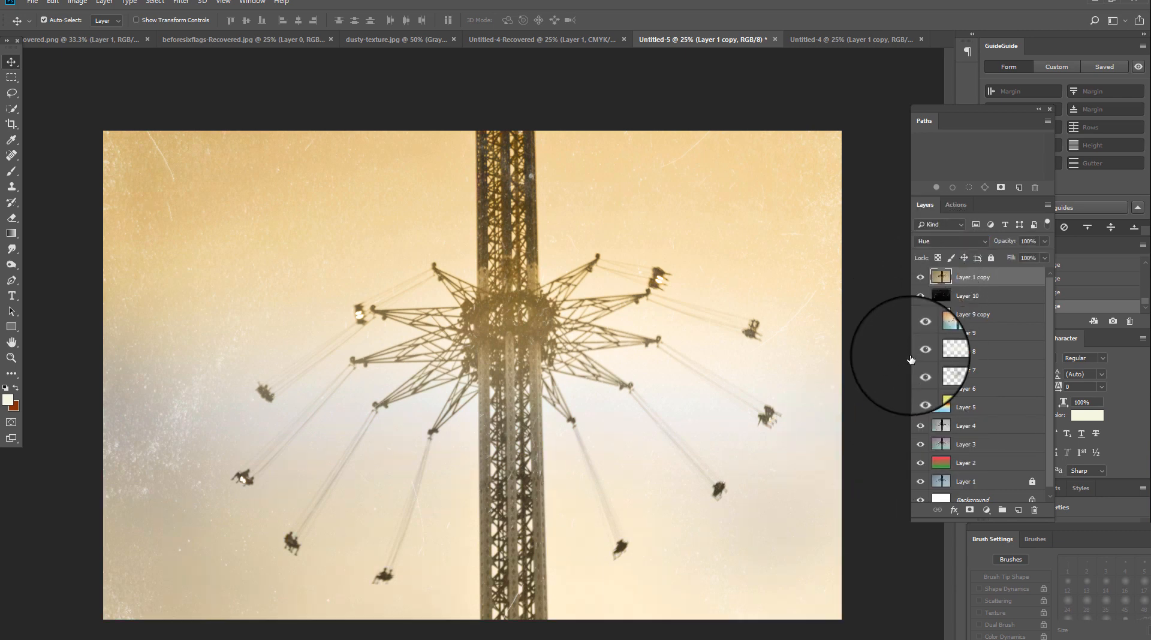
- Set Layer 1 copy to the Luminosity blend mode and compare the image with the layer hidden and shown
left_click(946, 241)
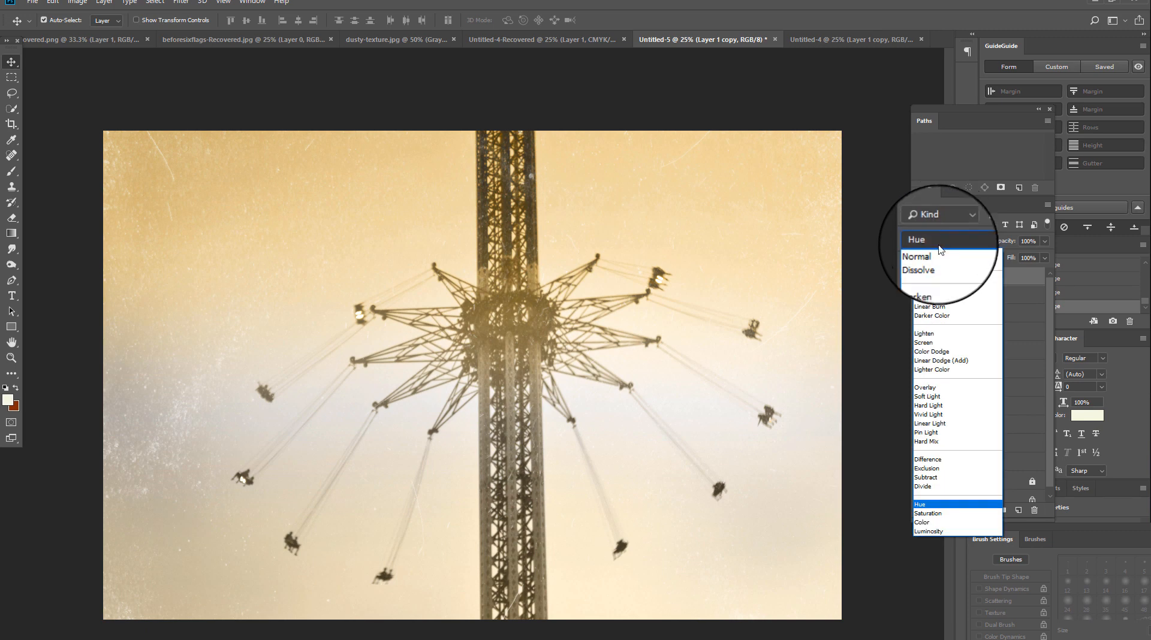
left_click(926, 513)
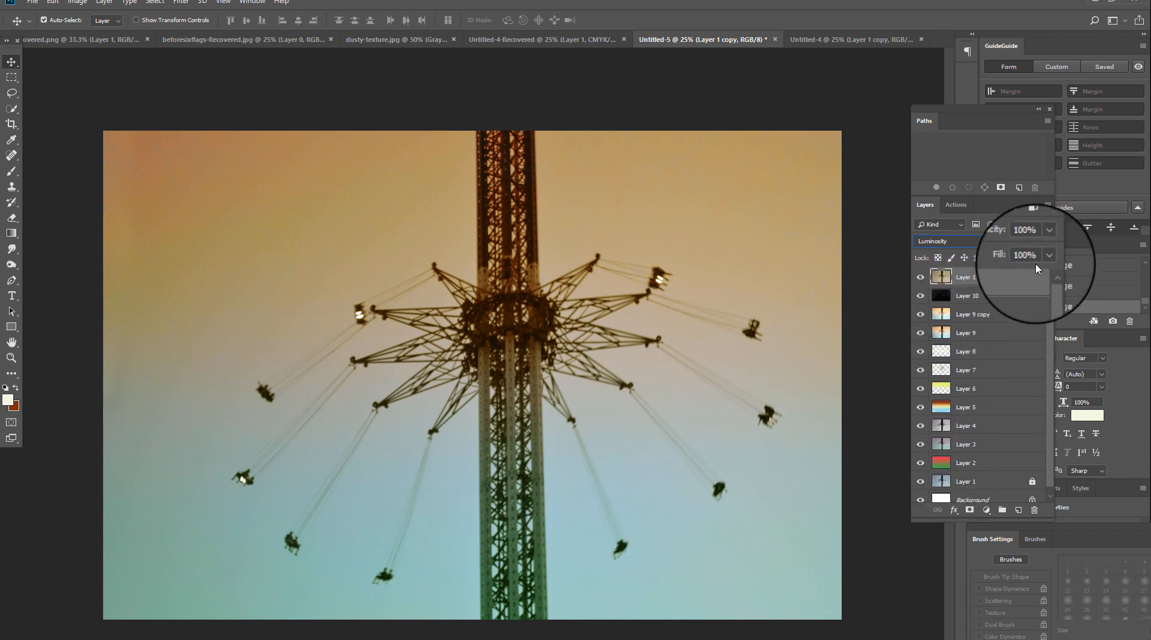
left_click(921, 278)
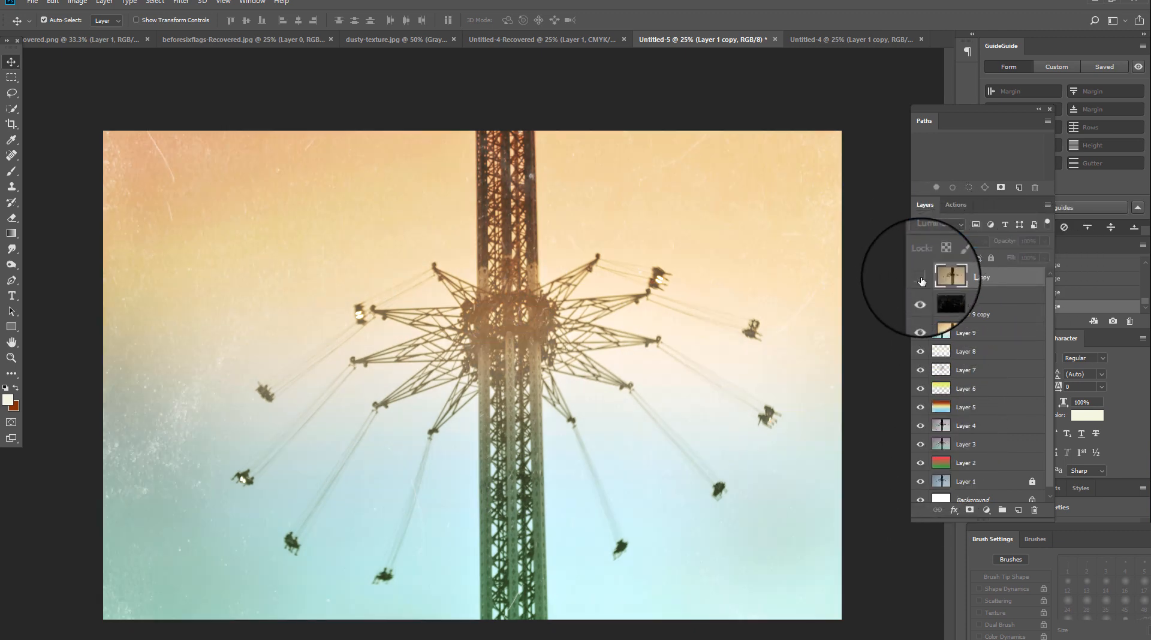
left_click(921, 278)
- Lower the fill of Layer 1 copy to 21% and compare the image with the layer hidden and shown
left_click(1044, 257)
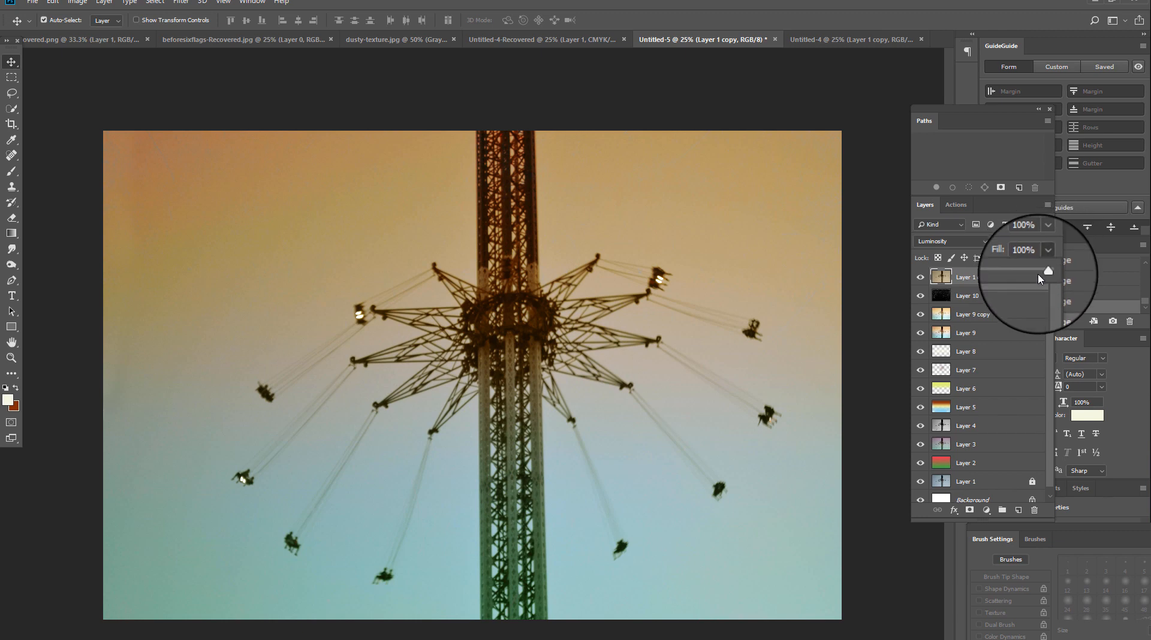
left_click_drag(1039, 273, 1000, 274)
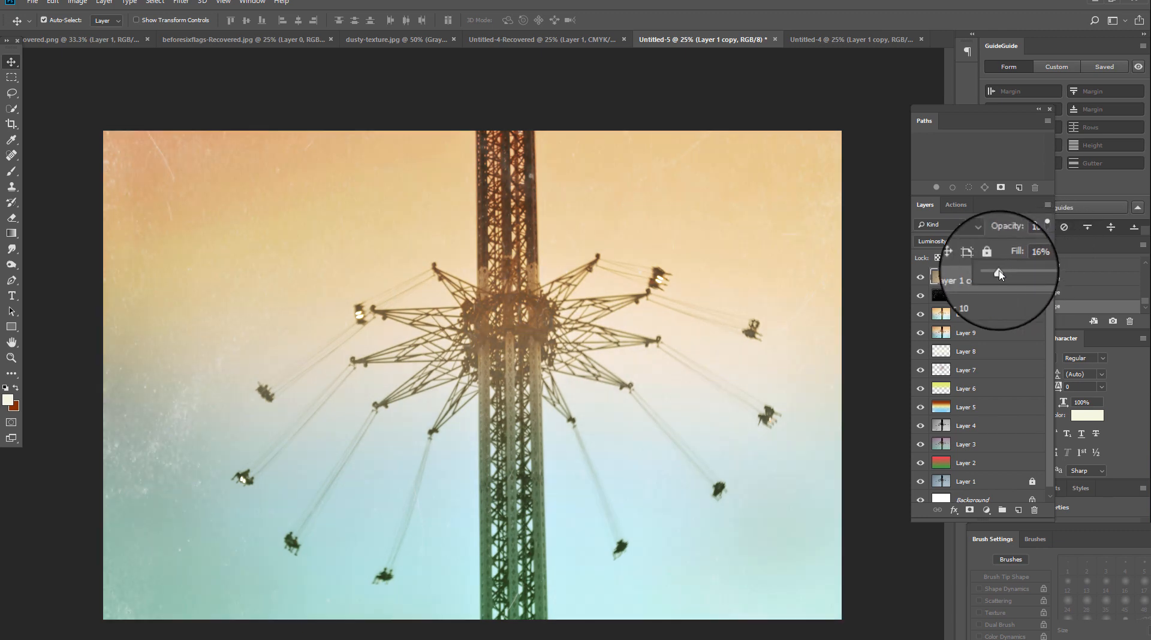
left_click(919, 278)
left_click(920, 279)
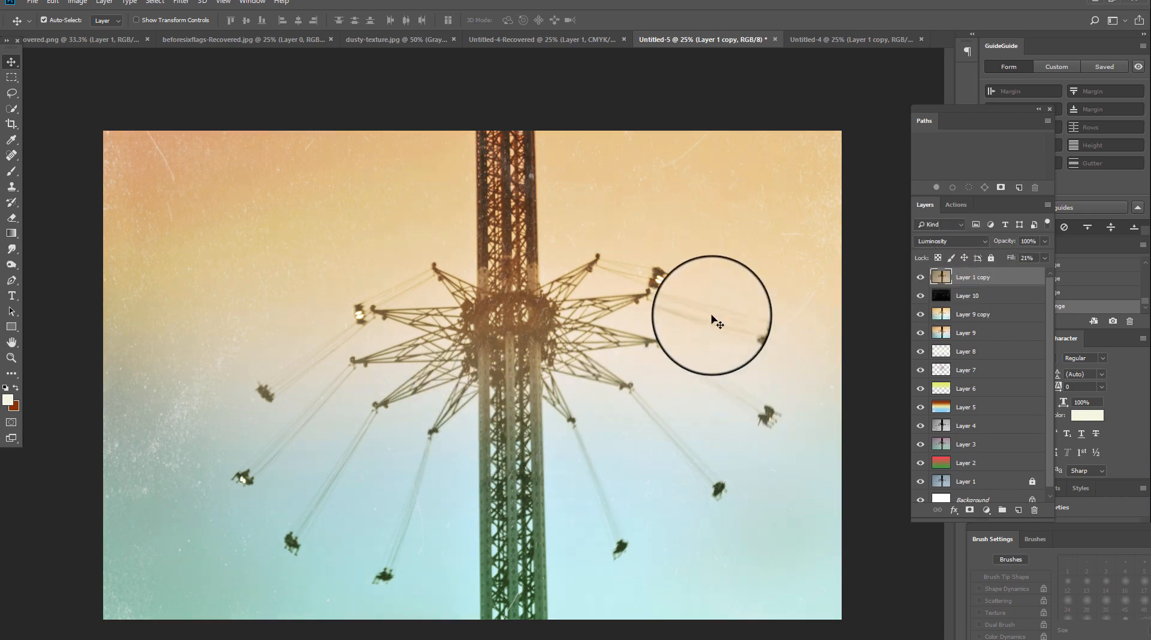
- Apply a Photo Filter to Layer 1 copy using the orange custom color at 30% density, and compare the result with Untitled-4
left_click(106, 4)
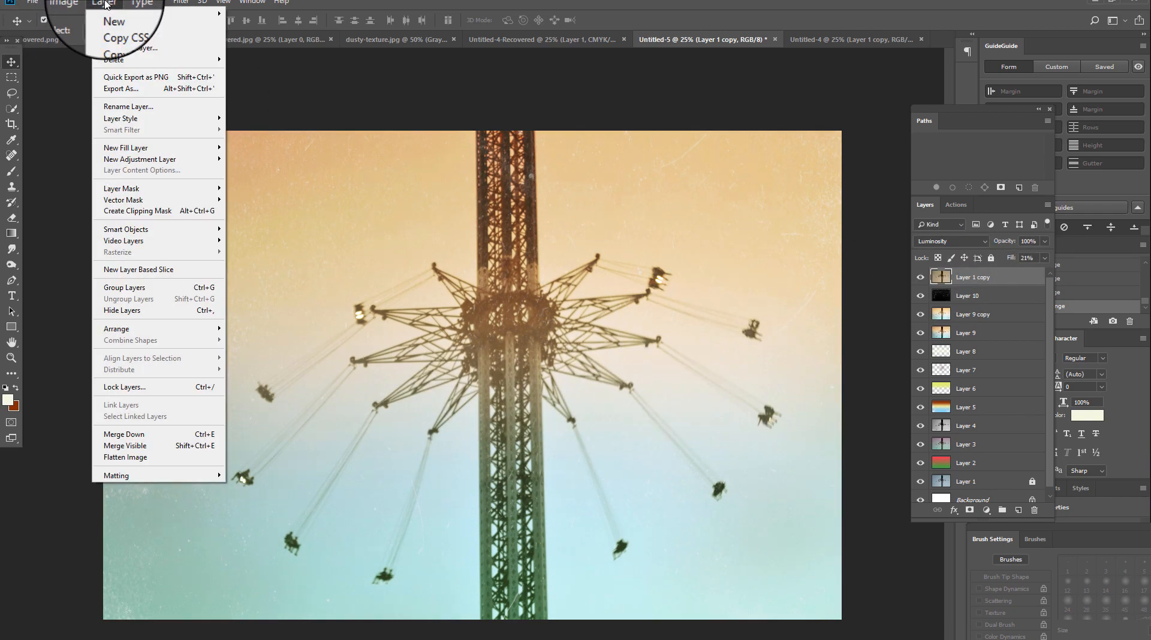
mouse_move(64, 3)
mouse_move(102, 38)
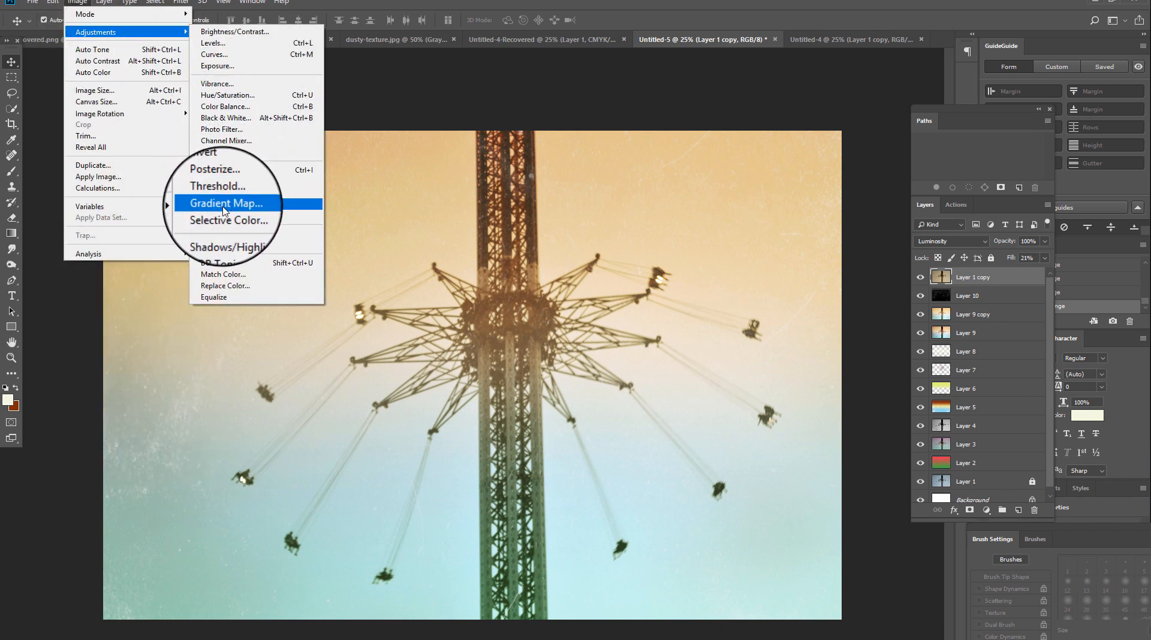
left_click(219, 129)
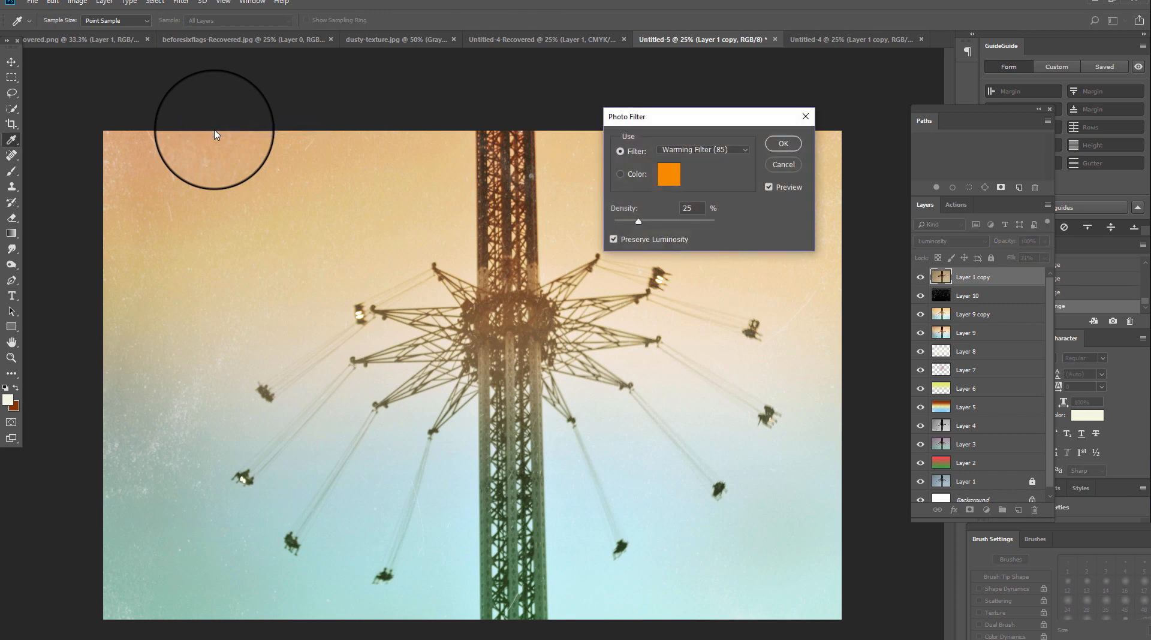
left_click_drag(638, 221, 660, 221)
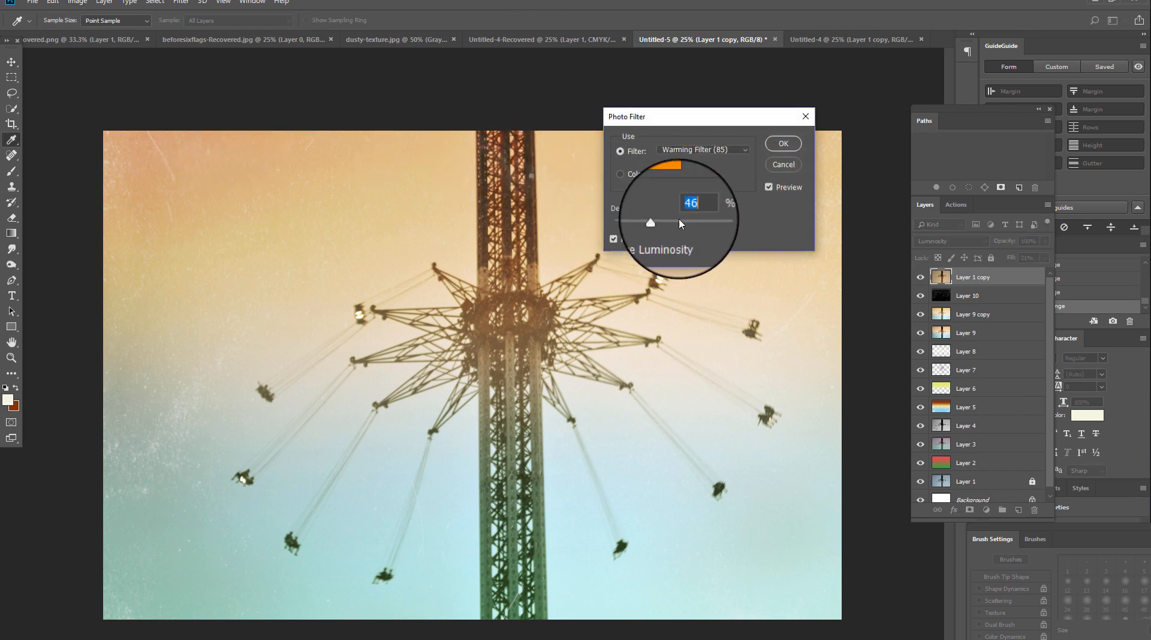
type("30")
left_click(619, 177)
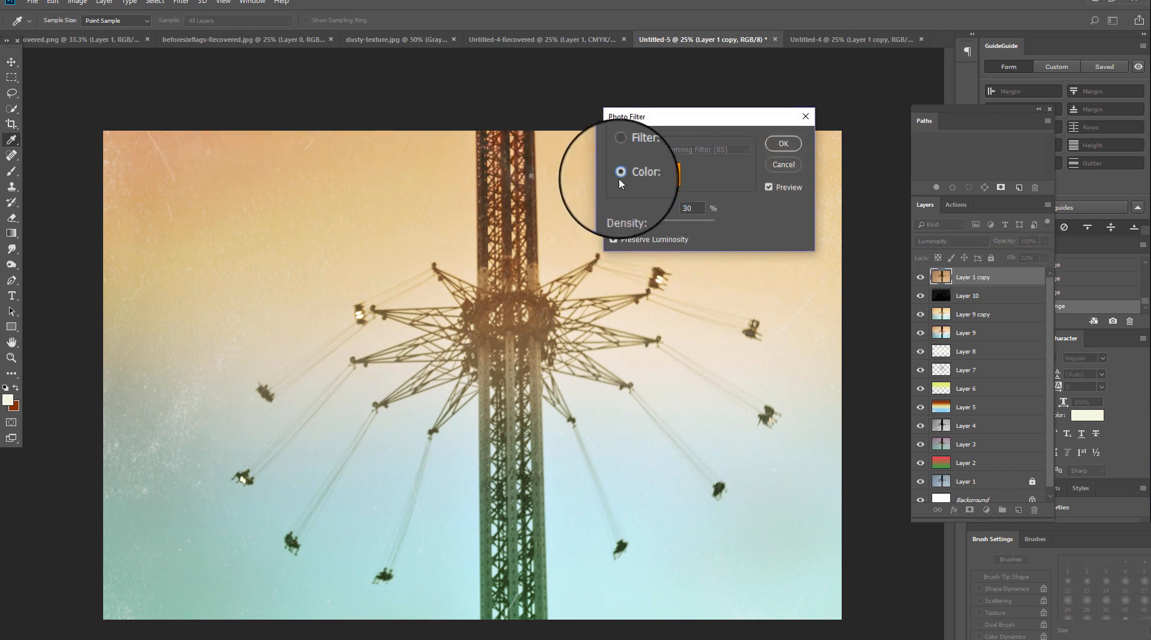
left_click(783, 145)
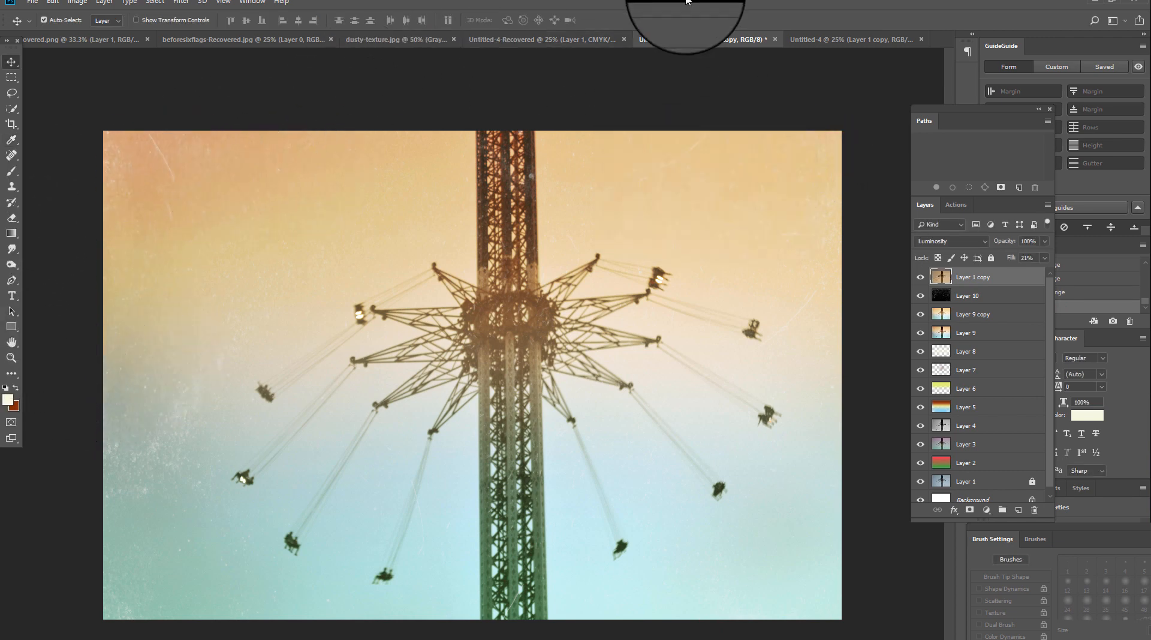
left_click(791, 39)
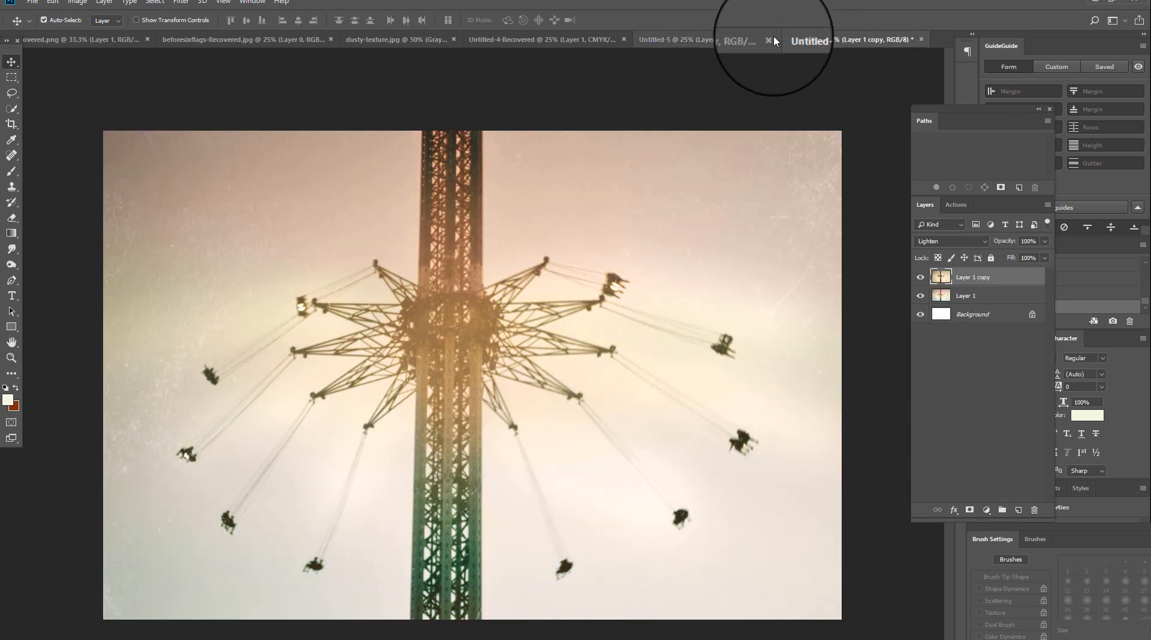
left_click(665, 39)
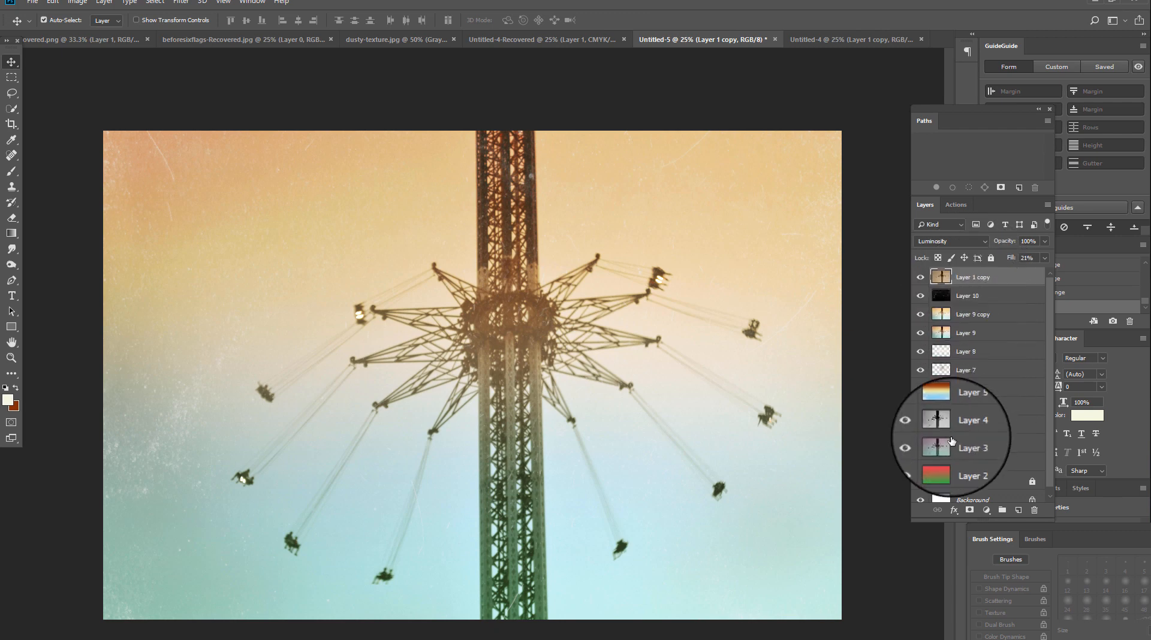
- Move the red-to-green Layer 2 to the top of the stack and try blend modes such as Screen, Hard Light, Hard Mix, Divide and Saturation
left_click_drag(961, 464, 960, 276)
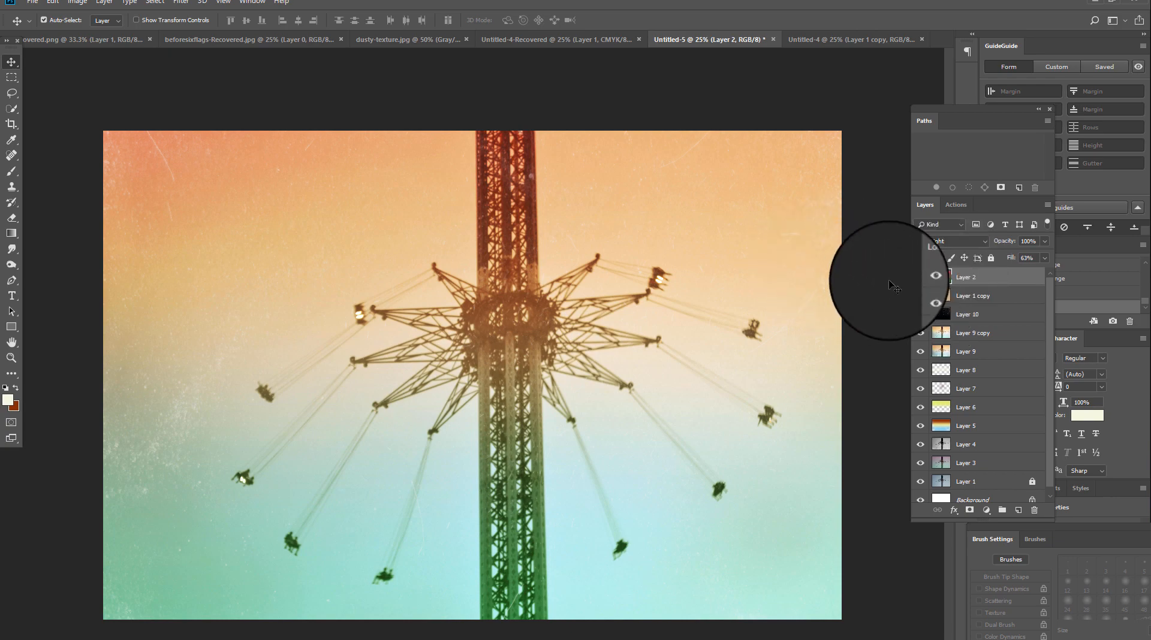
left_click(954, 240)
left_click(927, 282)
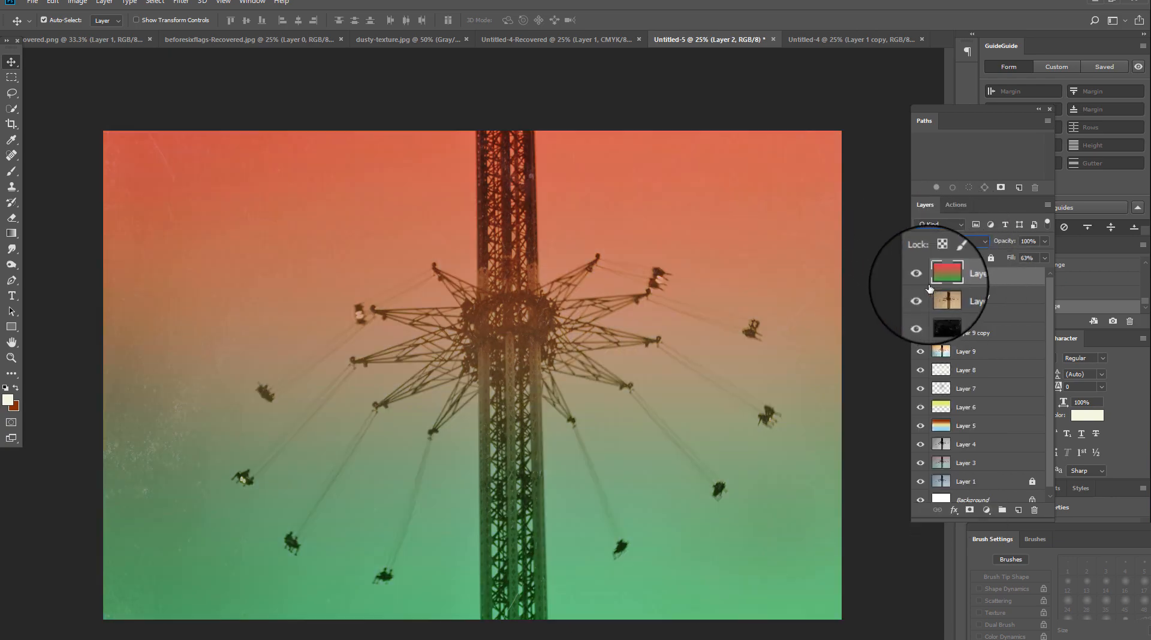
key("Down")
key("Down")
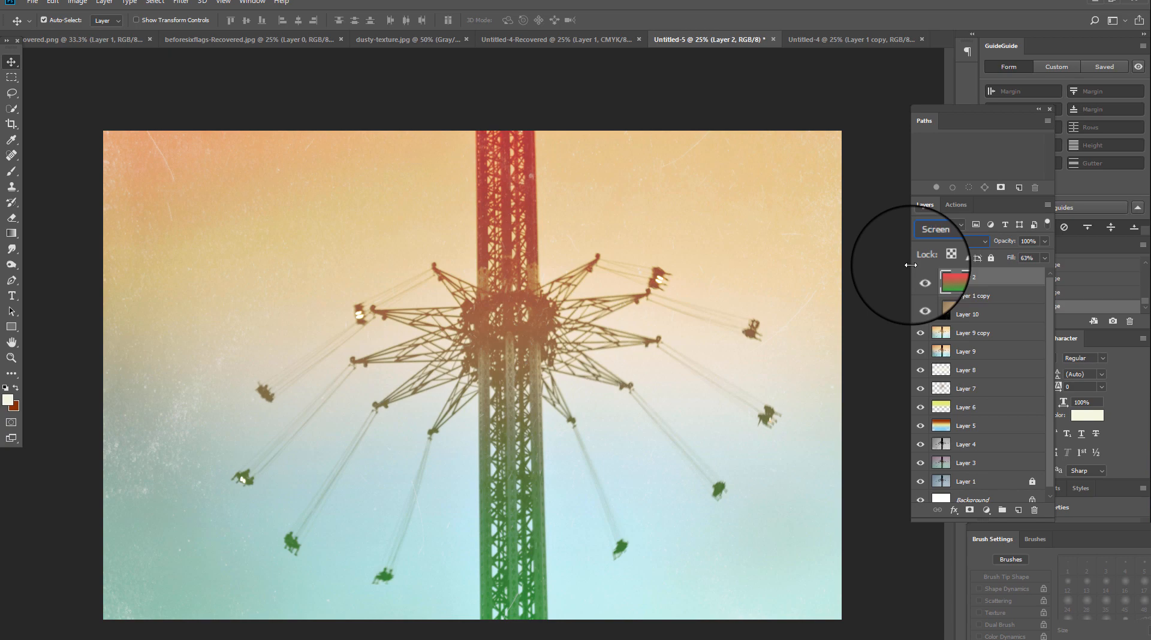
key("Down")
key("Down")
key("Down")
key("Down")
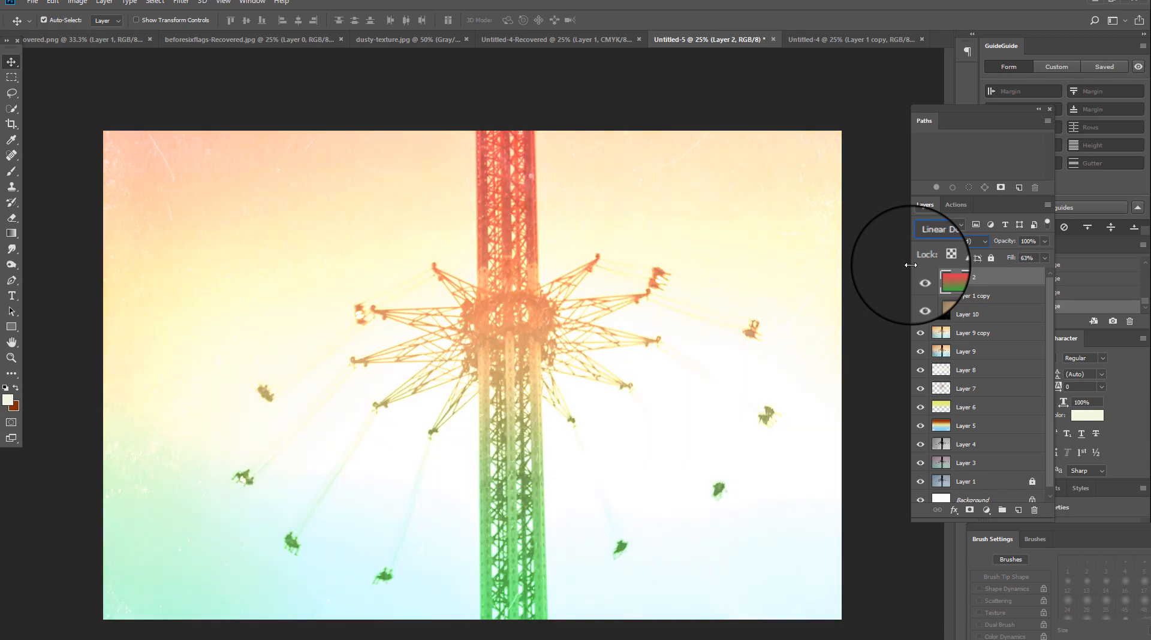
key("Down")
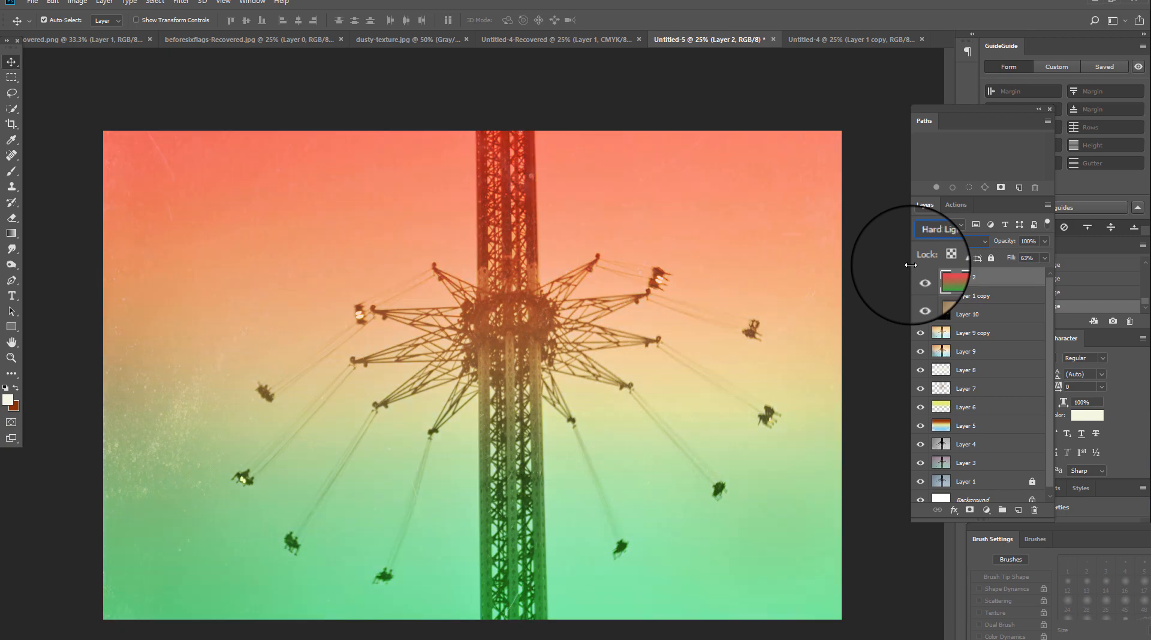
key("Down")
key("Down")
key("Down")
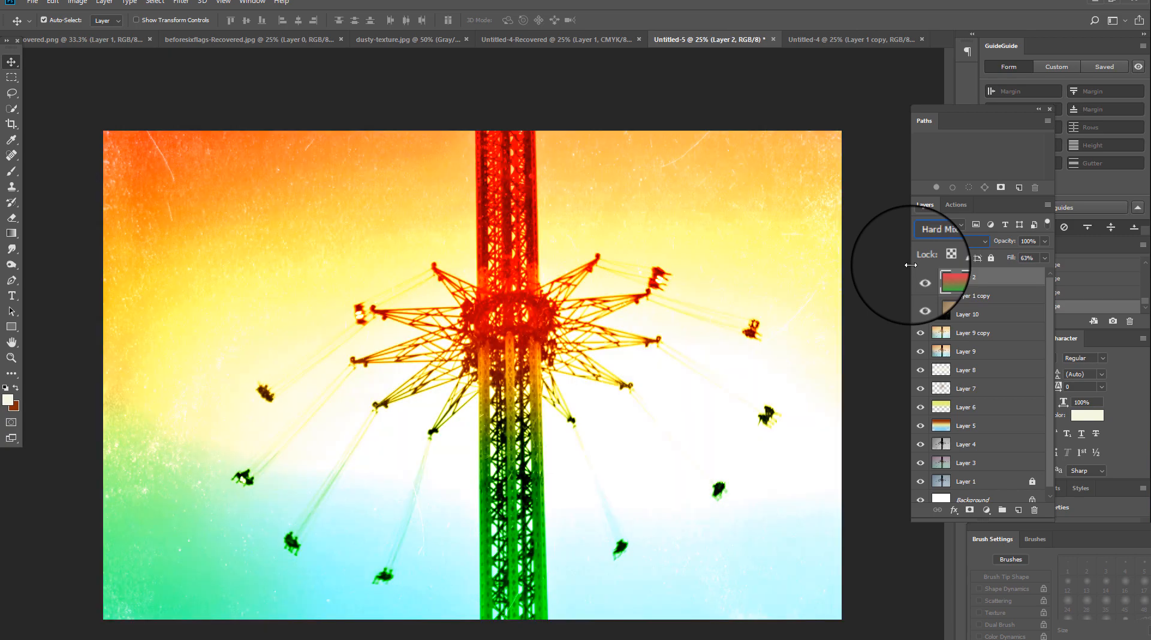
key("Down")
key("Down")
key("Down")
key("Down")
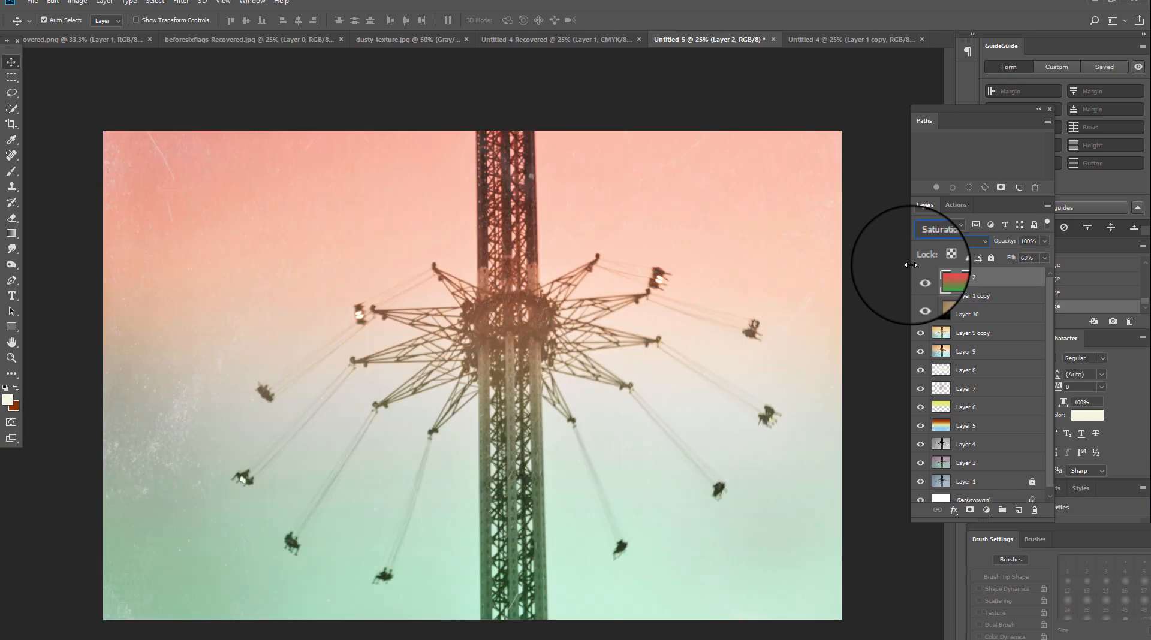
key("Down")
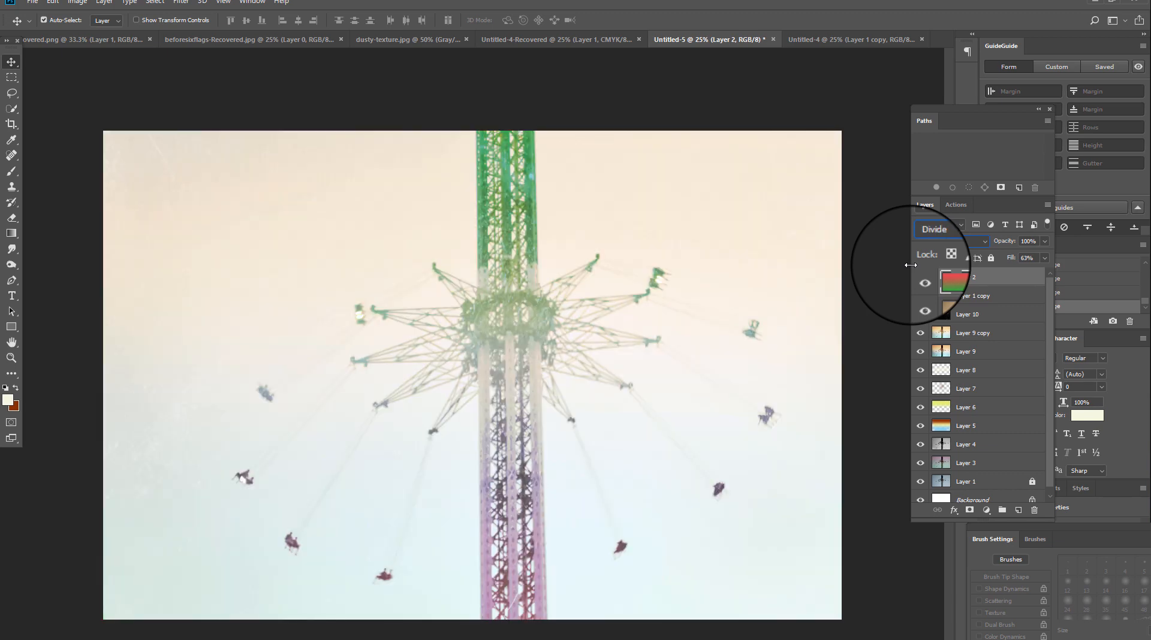
- Delete the red-to-green gradient Layer 2 from Untitled-5
left_click_drag(959, 277, 1034, 510)
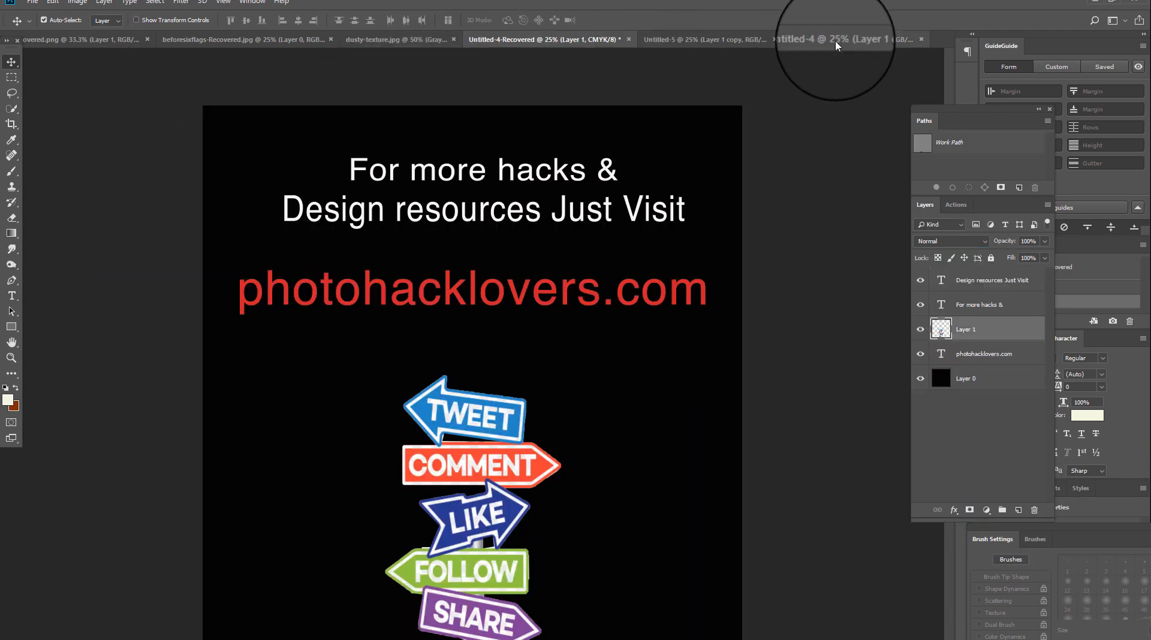
- Compare the original swing-ride photo with the vintage versions in Untitled-4 and Untitled-5, checking Untitled-4 with its top layer hidden and shown
left_click(839, 40)
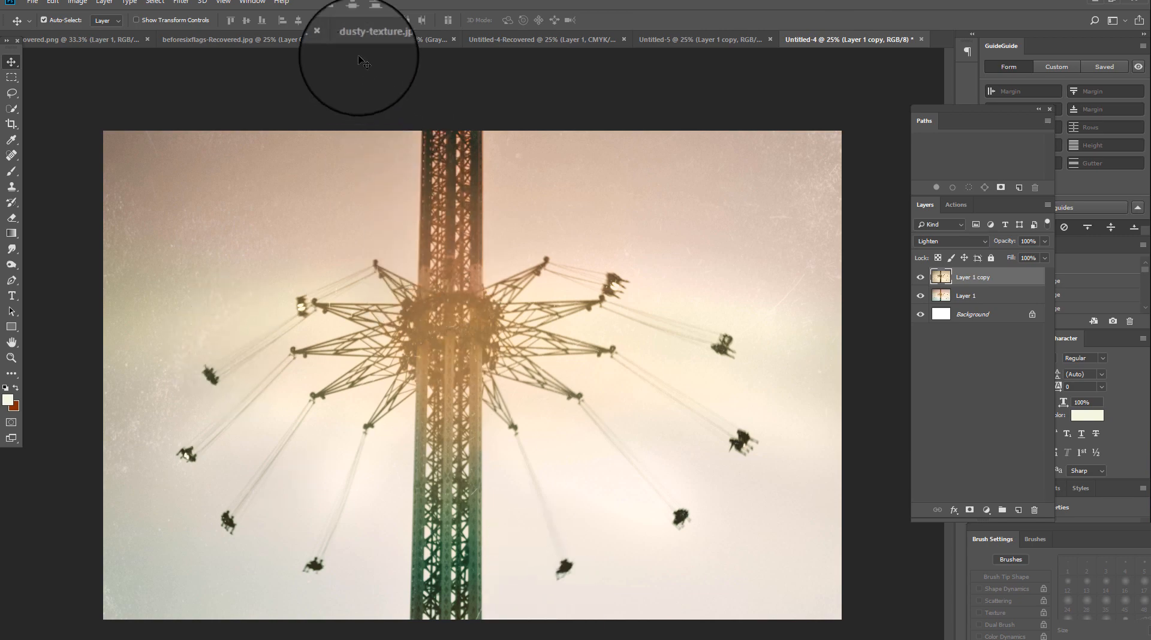
left_click(390, 39)
left_click(281, 39)
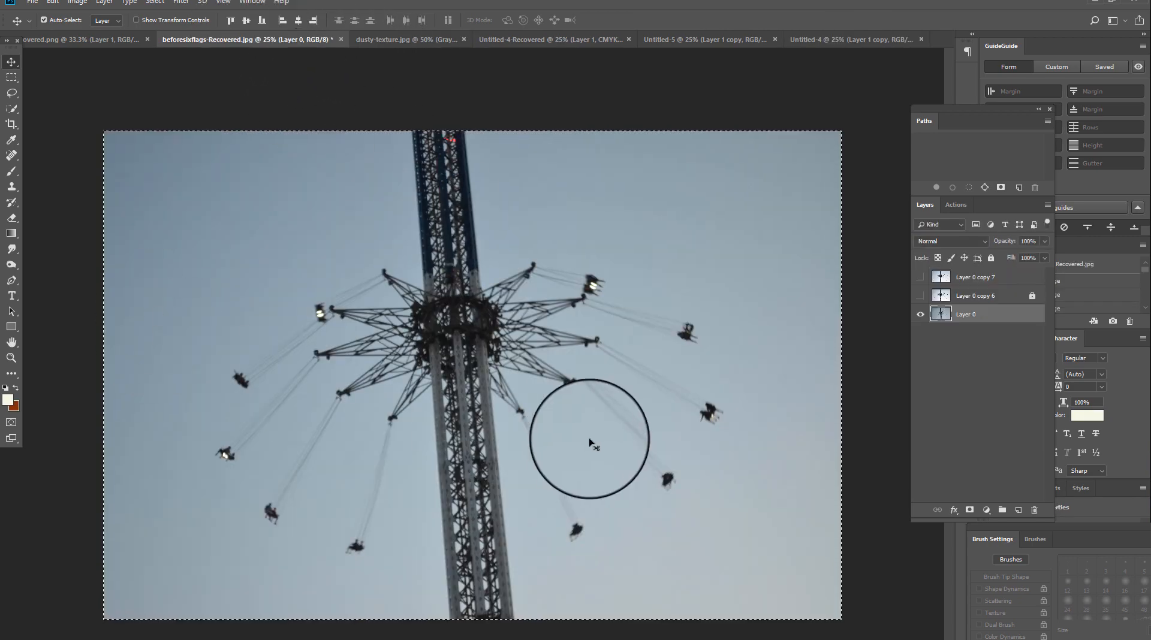
left_click(863, 39)
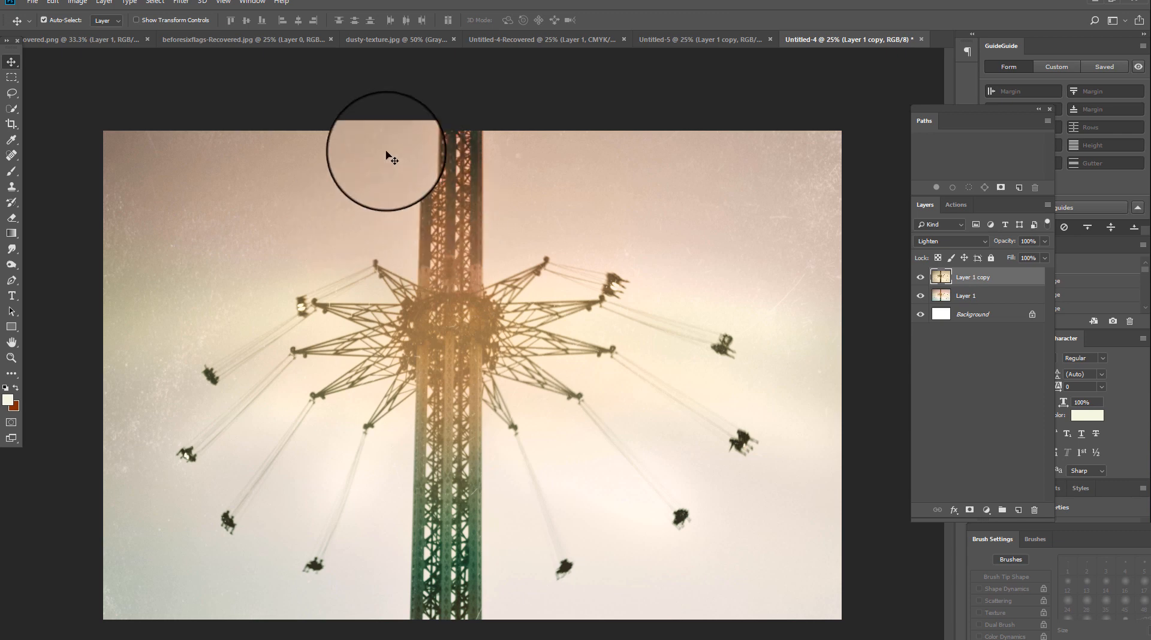
left_click(920, 278)
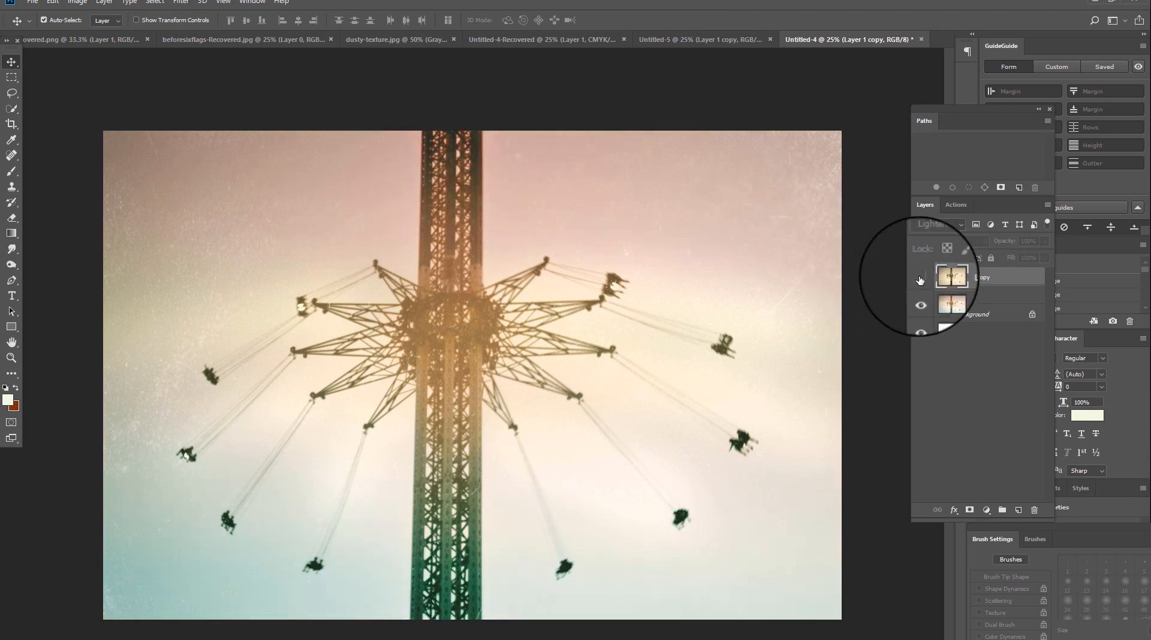
left_click(920, 278)
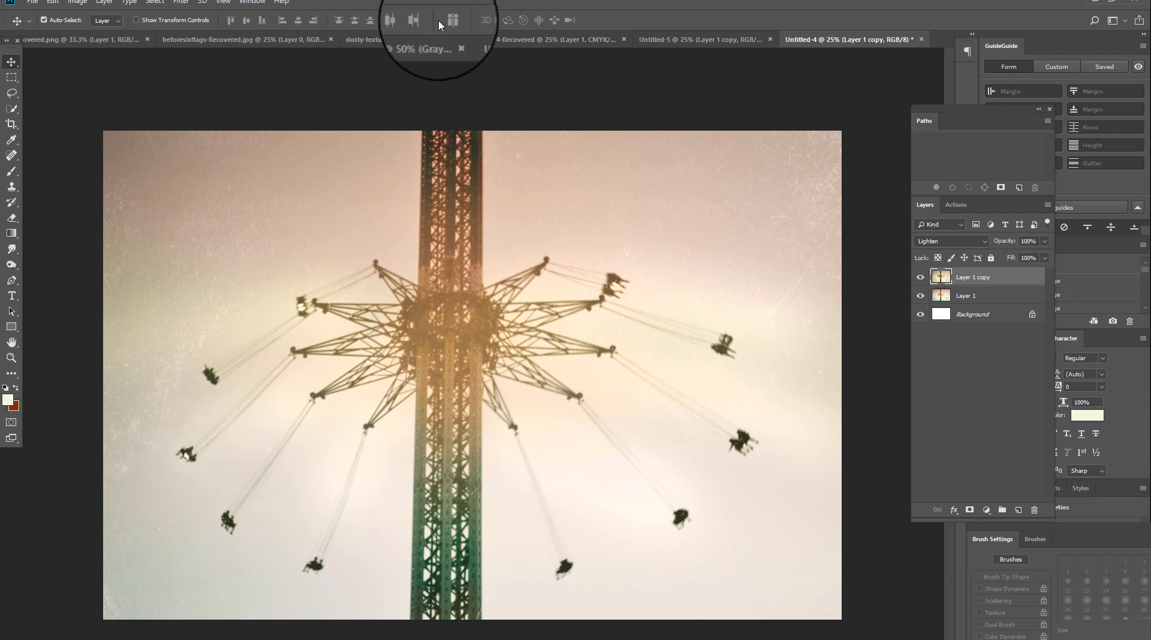
left_click_drag(636, 52, 470, 71)
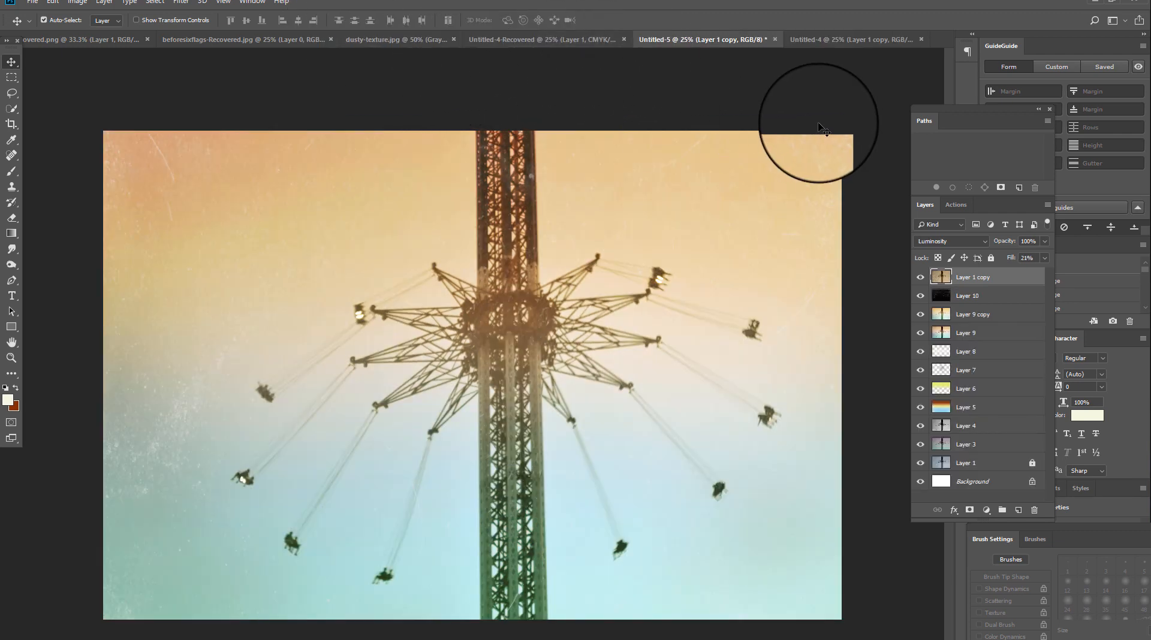